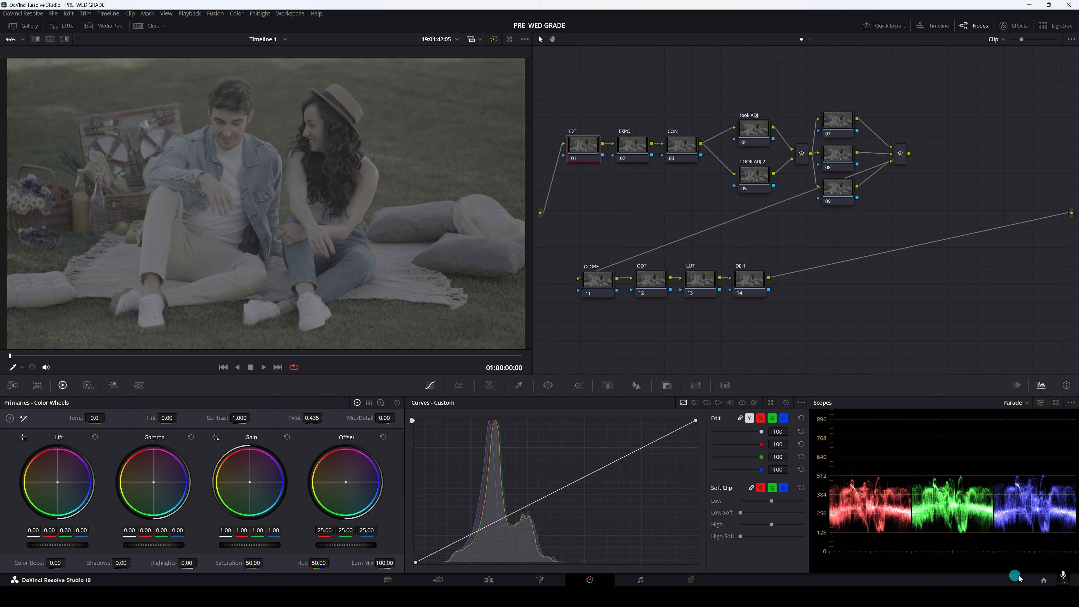
Step: Review the project's color management and RED camera raw settings, then close them without saving changes
{"action": "left_click", "coordinate": [1064, 581]}
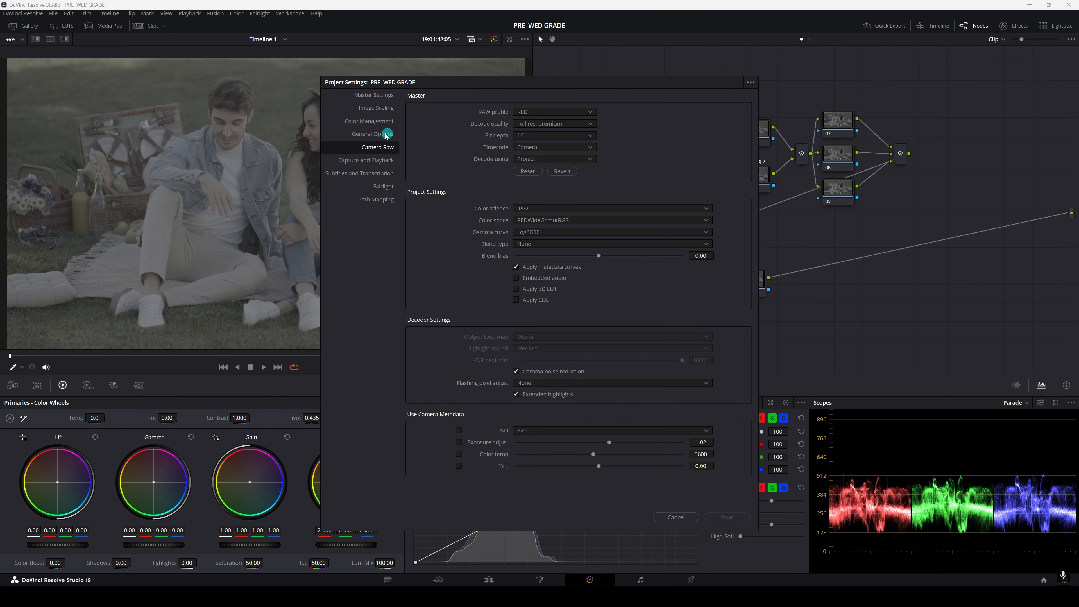
{"action": "left_click", "coordinate": [368, 123]}
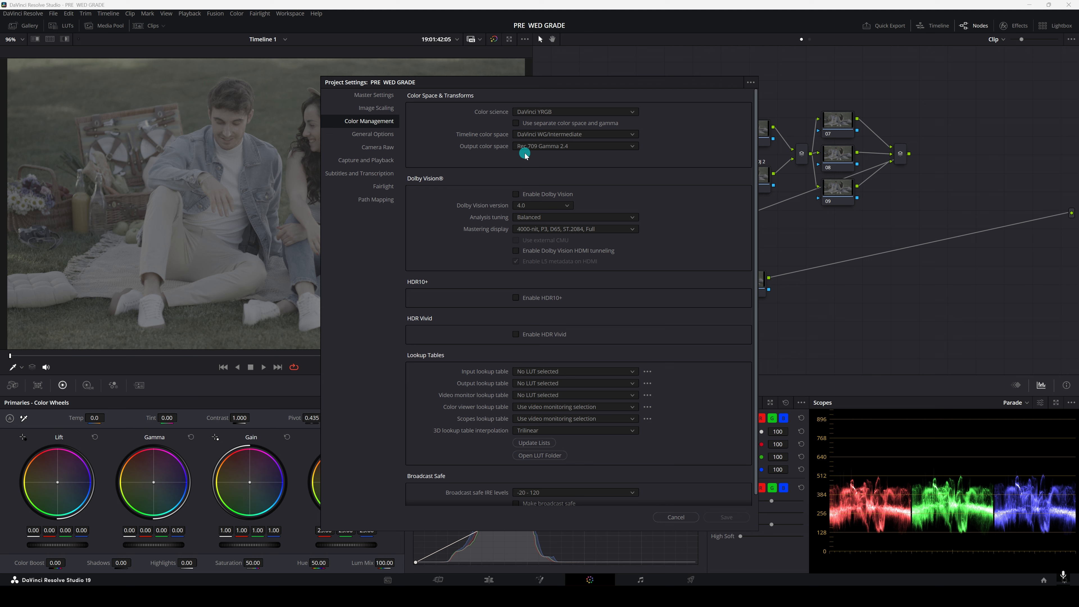
{"action": "left_click", "coordinate": [381, 148]}
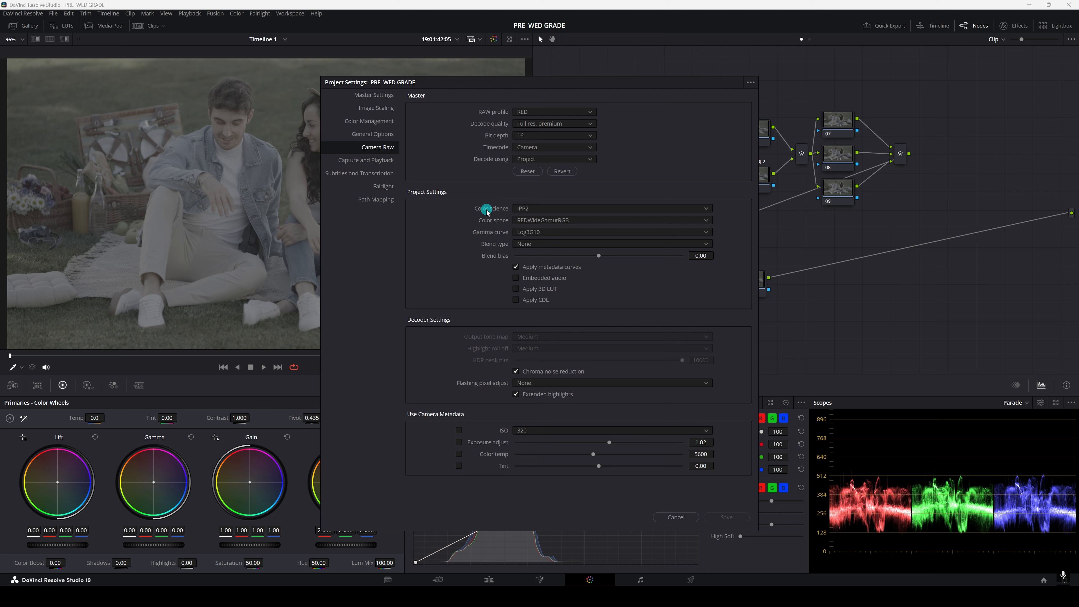
{"action": "left_click", "coordinate": [676, 517]}
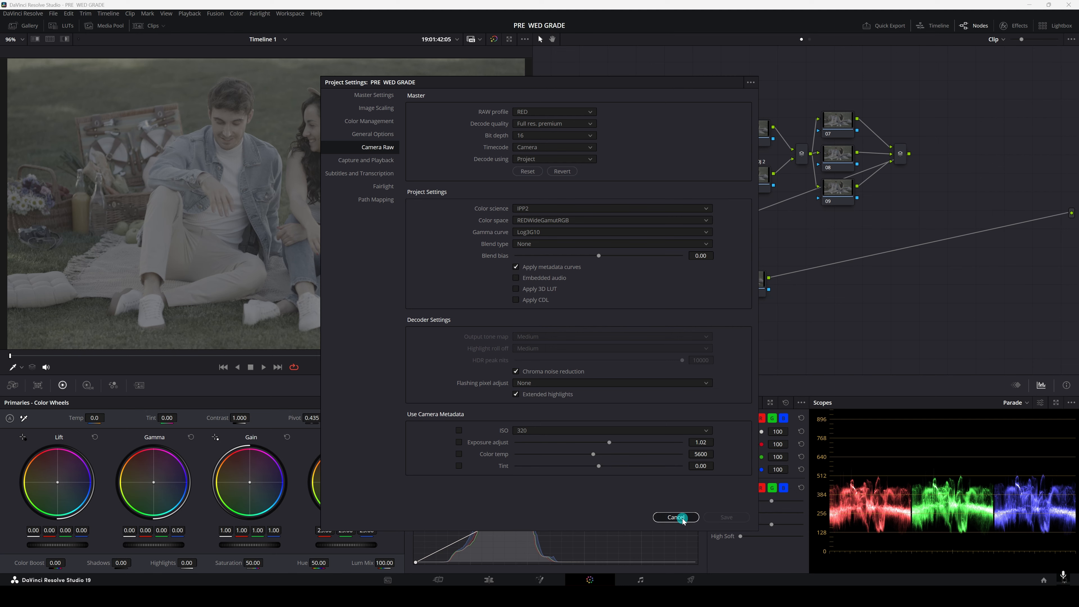
Step: Examine the node tree from IDT, EXPO and CON through the parallel look nodes to GLOBE, LUT and DEH
{"action": "left_click_drag", "start_coordinate": [562, 77], "coordinate": [937, 327]}
{"action": "left_click", "coordinate": [892, 330]}
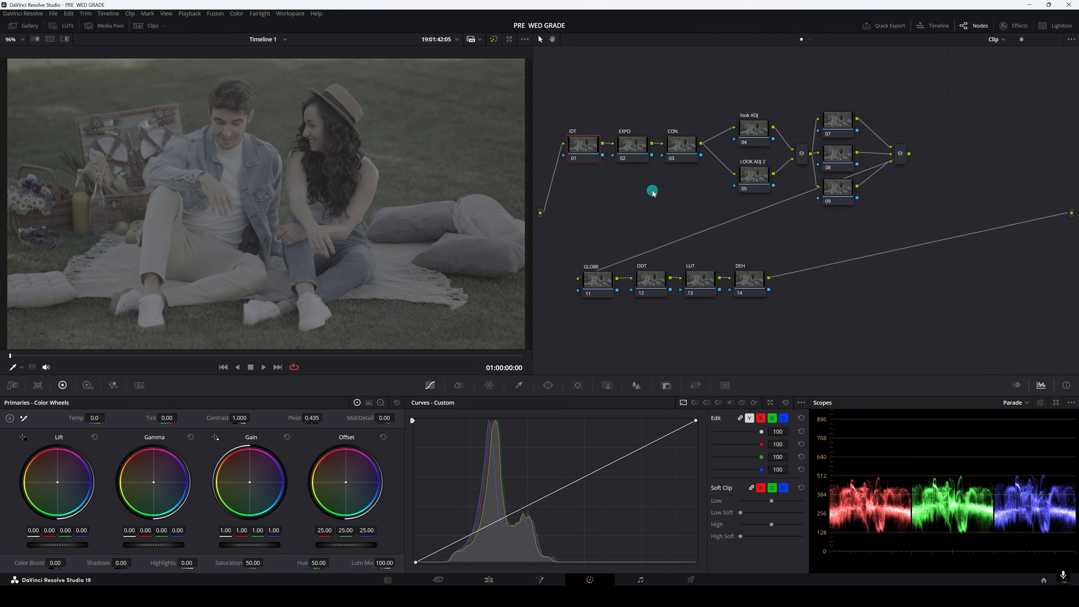
{"action": "left_click", "coordinate": [586, 143]}
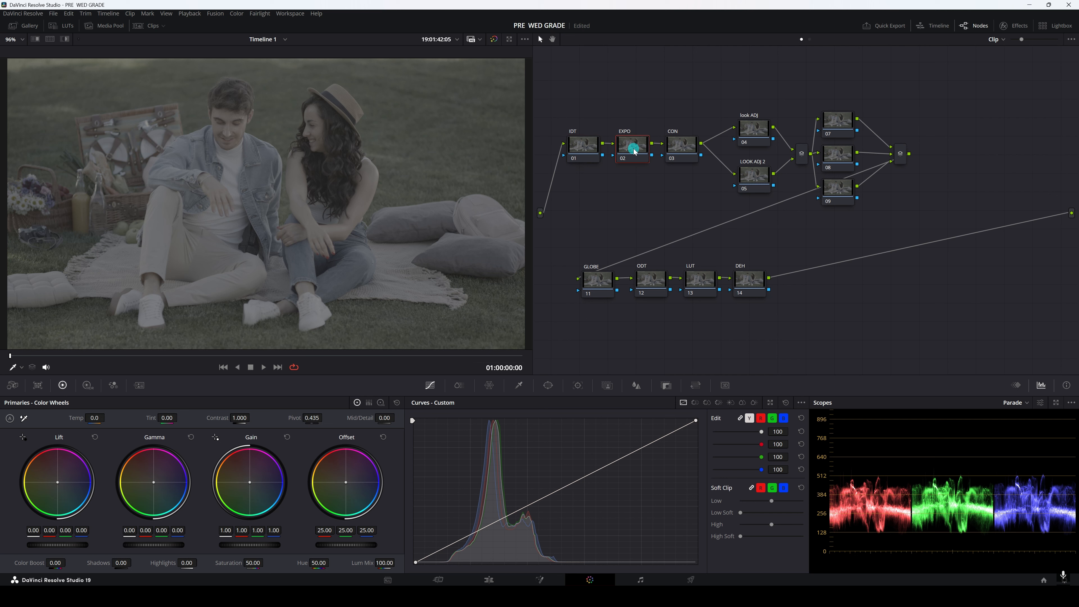
{"action": "left_click", "coordinate": [686, 148]}
{"action": "left_click_drag", "start_coordinate": [724, 77], "coordinate": [780, 236]}
{"action": "left_click_drag", "start_coordinate": [727, 77], "coordinate": [761, 203]}
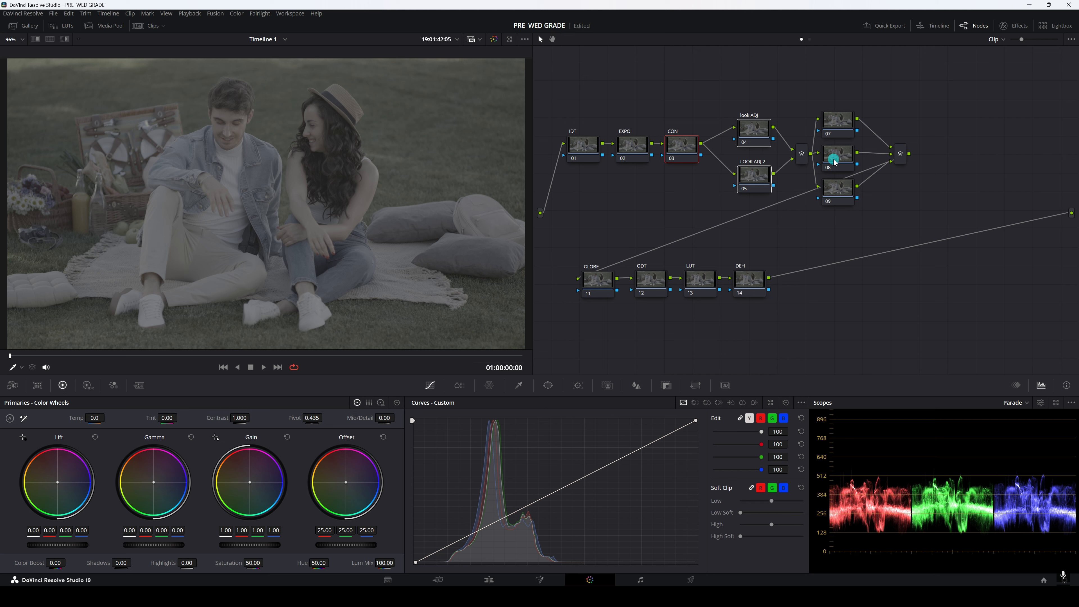
{"action": "left_click_drag", "start_coordinate": [820, 72], "coordinate": [856, 251]}
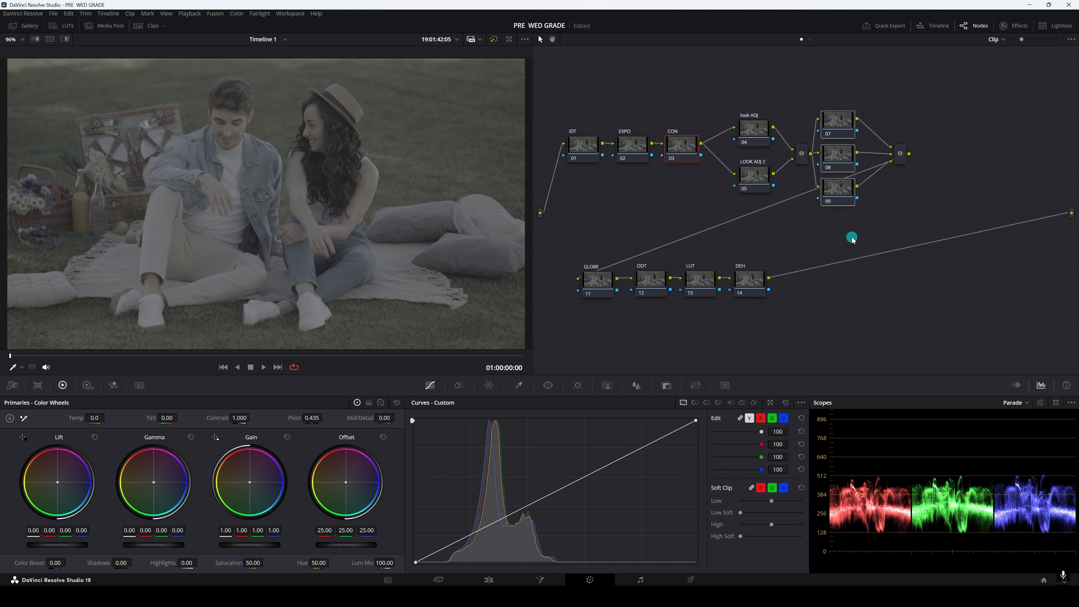
{"action": "left_click", "coordinate": [848, 235]}
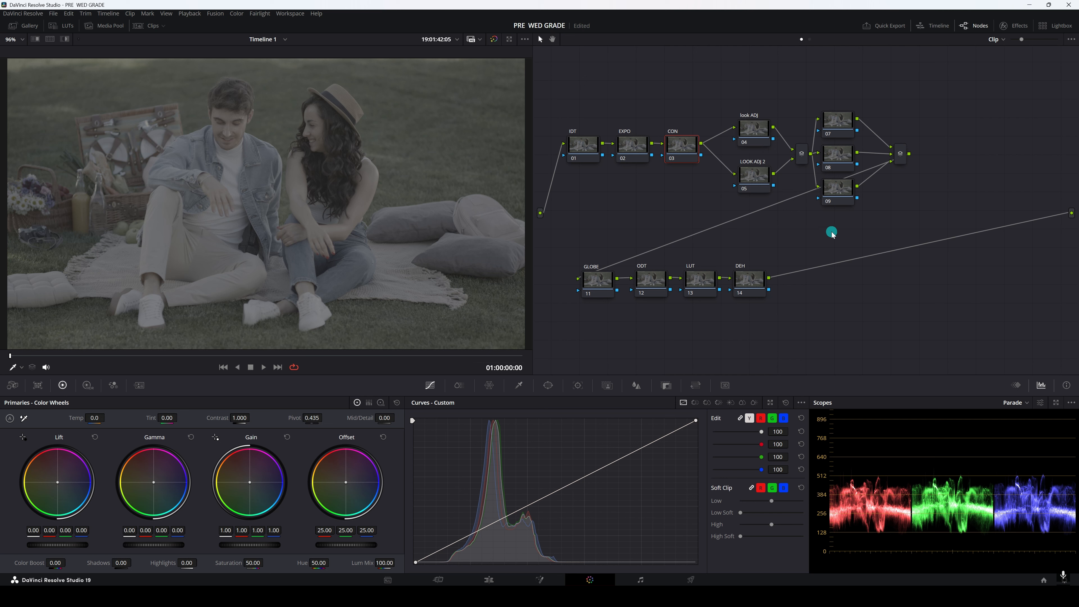
{"action": "left_click", "coordinate": [604, 285]}
{"action": "left_click", "coordinate": [704, 284]}
{"action": "left_click", "coordinate": [754, 288]}
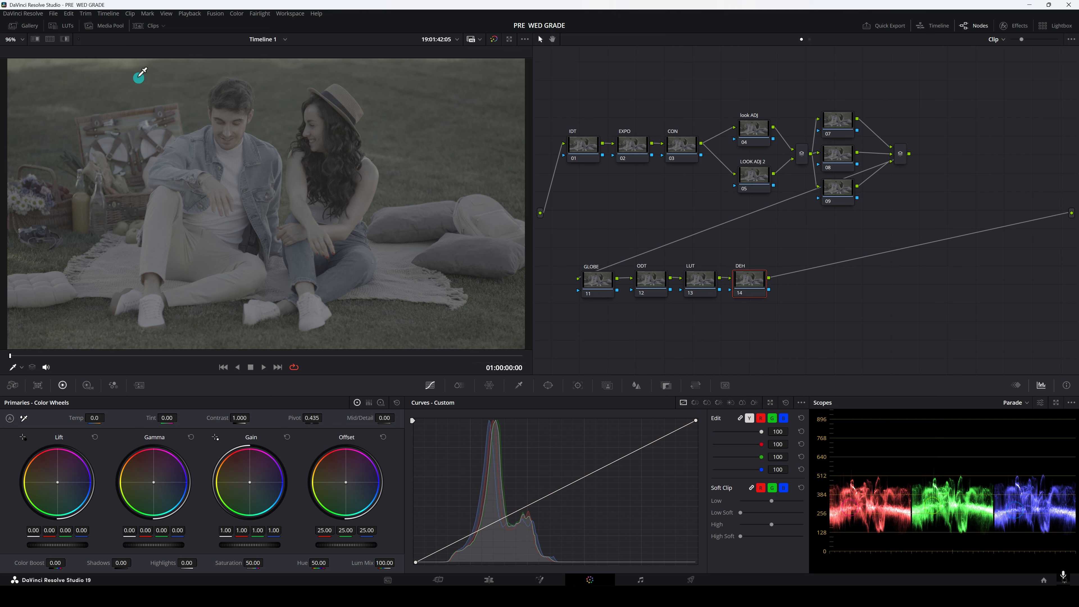
Step: Show the clip thumbnails, view the timeline's four clips, return to the first one and hide the thumbnails
{"action": "left_click", "coordinate": [150, 26]}
{"action": "left_click", "coordinate": [102, 347]}
{"action": "left_click", "coordinate": [149, 346]}
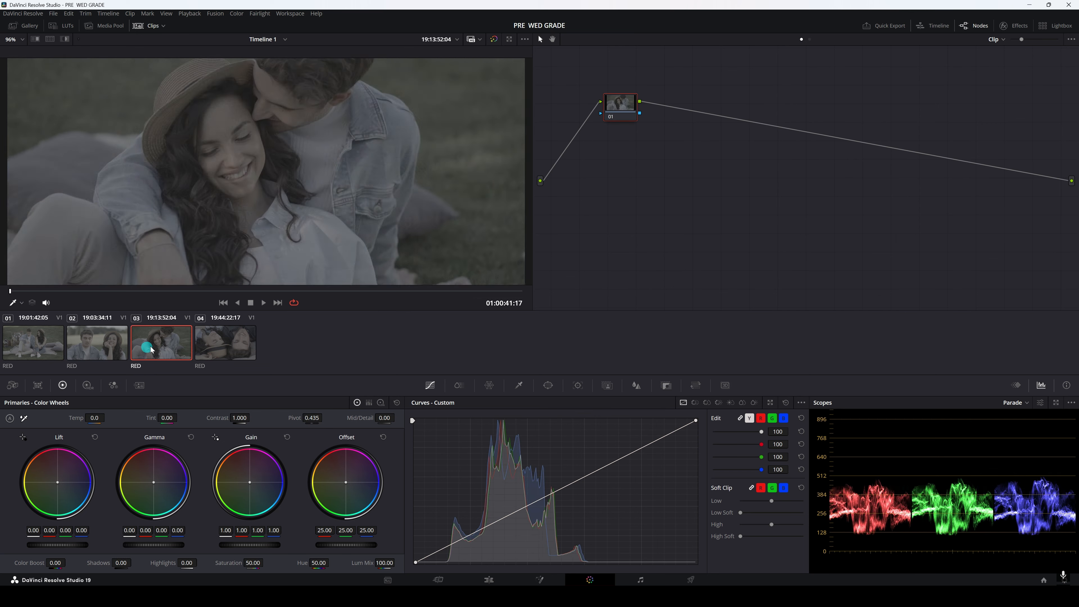
{"action": "left_click", "coordinate": [213, 346]}
{"action": "left_click", "coordinate": [8, 346]}
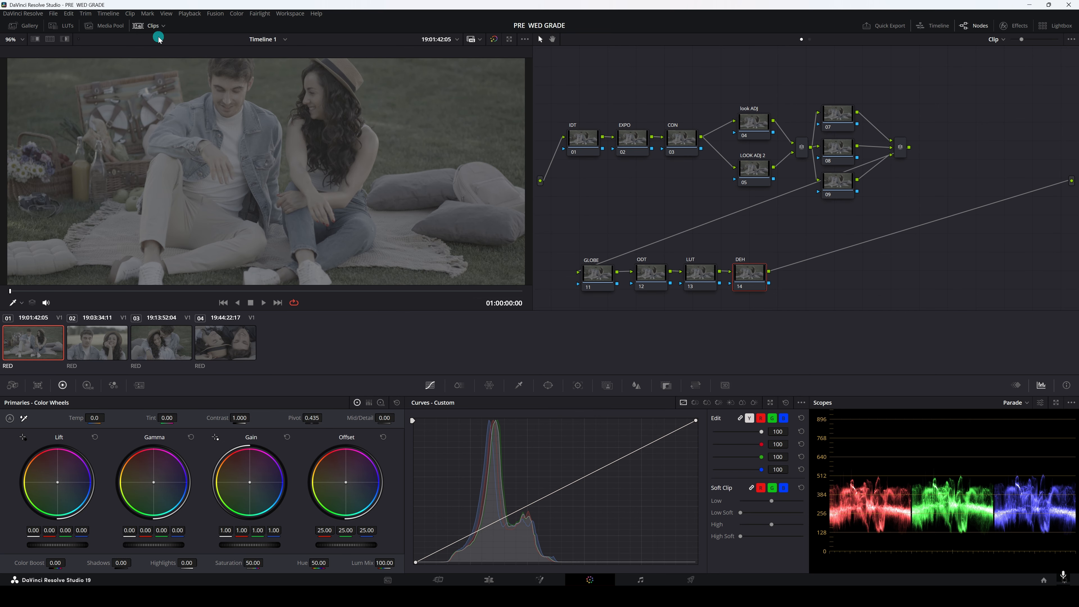
{"action": "left_click", "coordinate": [152, 25]}
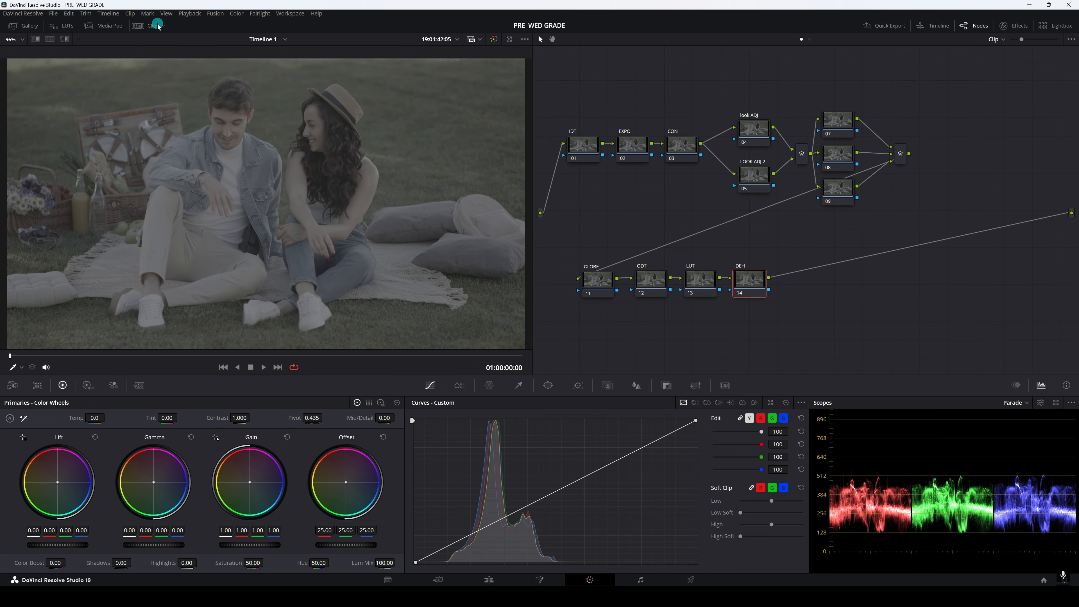
{"action": "right_click", "coordinate": [247, 146]}
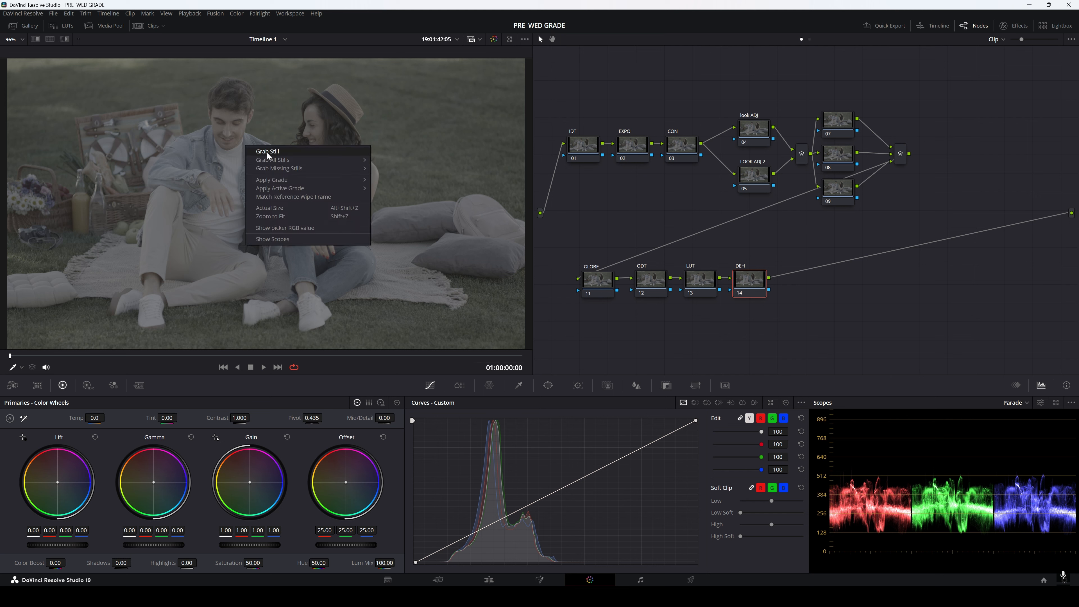
{"action": "left_click", "coordinate": [267, 152]}
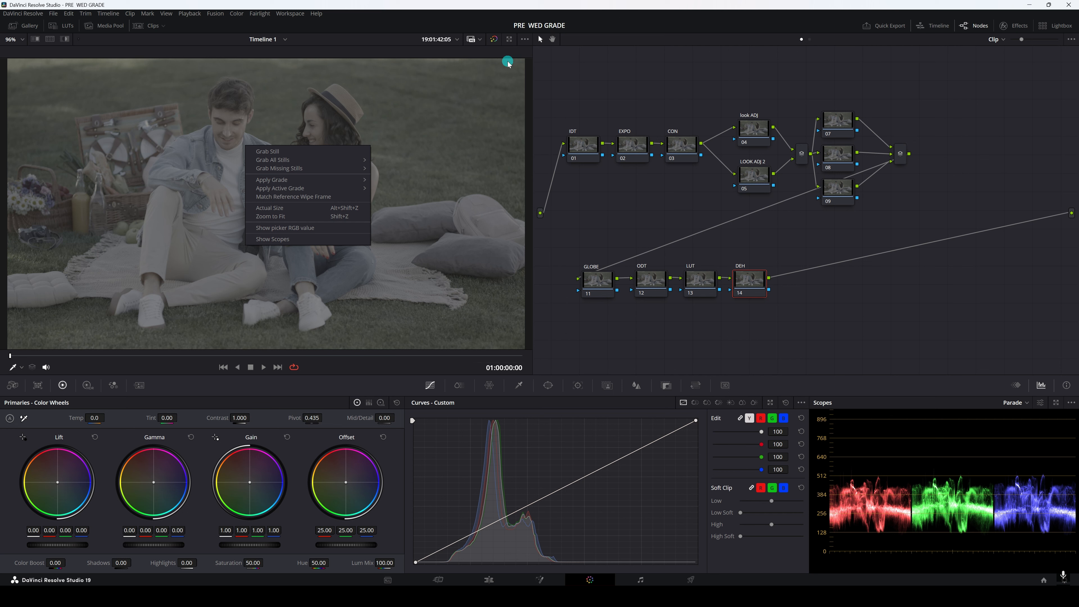
{"action": "left_click", "coordinate": [318, 181]}
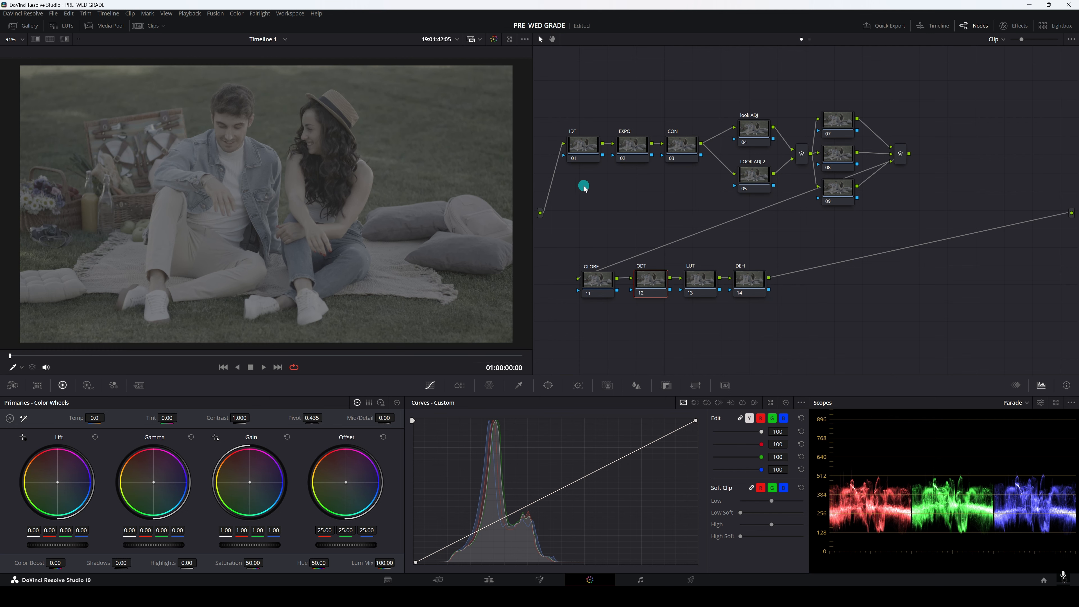
Step: Apply the Color Space Transform effect to the IDT node
{"action": "left_click", "coordinate": [584, 149]}
{"action": "left_click", "coordinate": [1014, 25]}
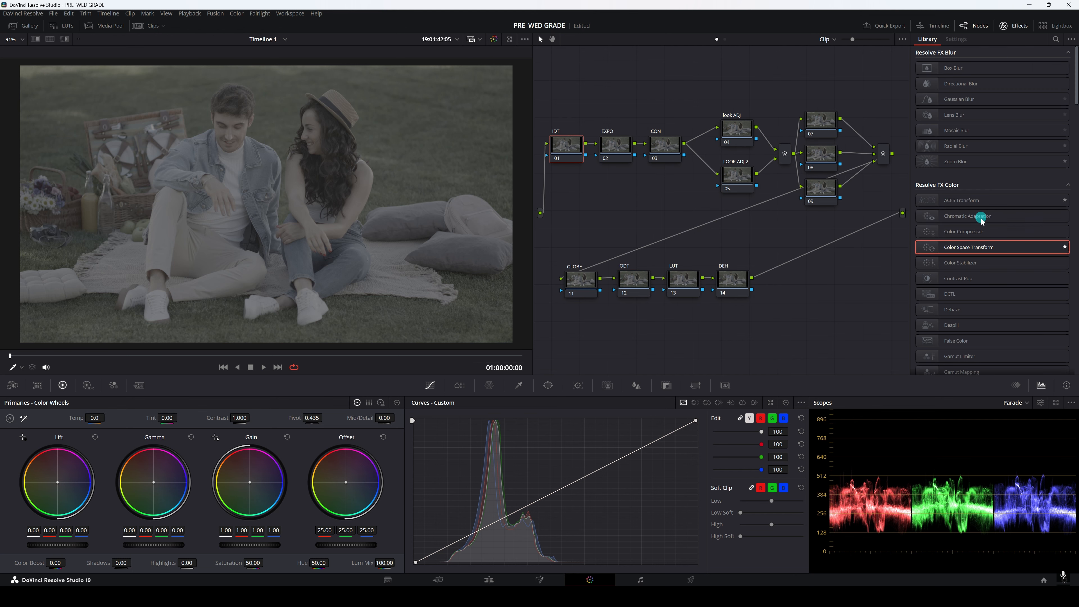
{"action": "left_click_drag", "start_coordinate": [928, 251], "coordinate": [570, 145]}
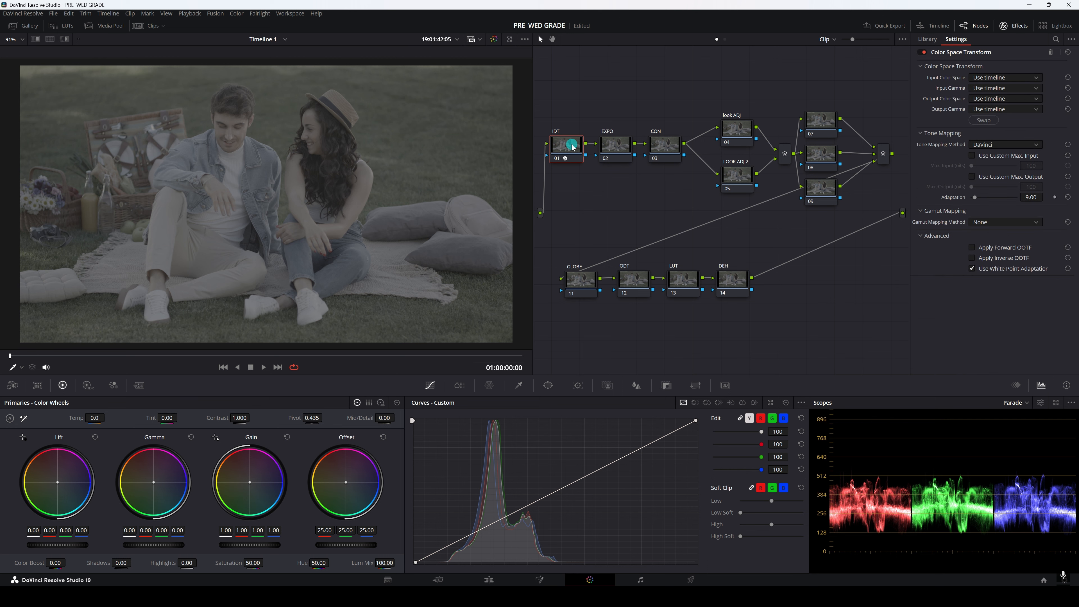
Step: Set the IDT transform's input color space to REDWideGamutRGB and its input gamma to RED Log3G10
{"action": "left_click", "coordinate": [985, 78]}
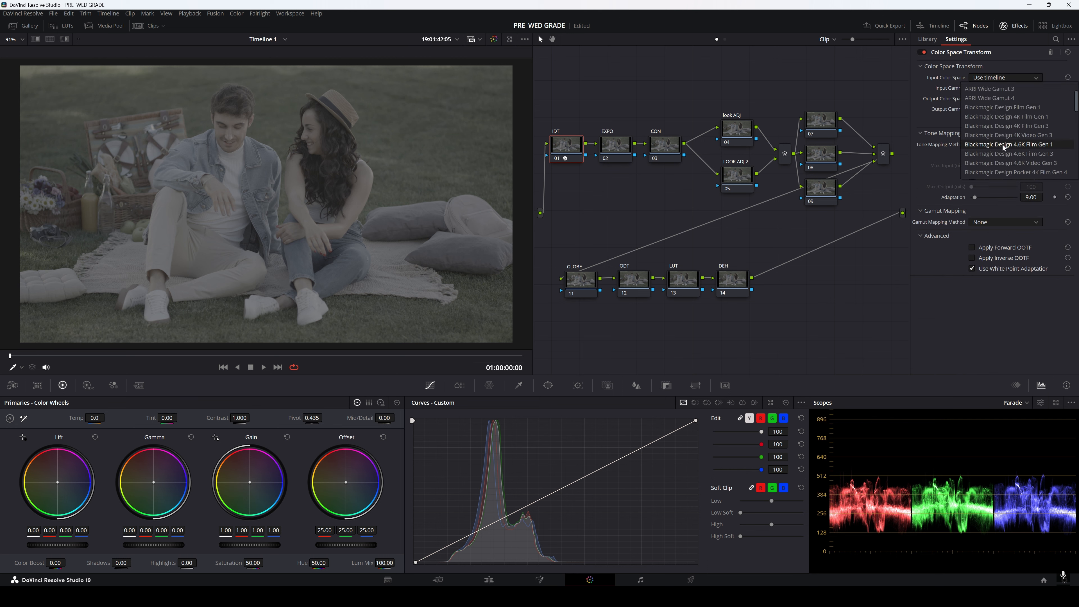
{"action": "scroll", "coordinate": [1001, 144], "scroll_direction": "down", "scroll_amount": 10}
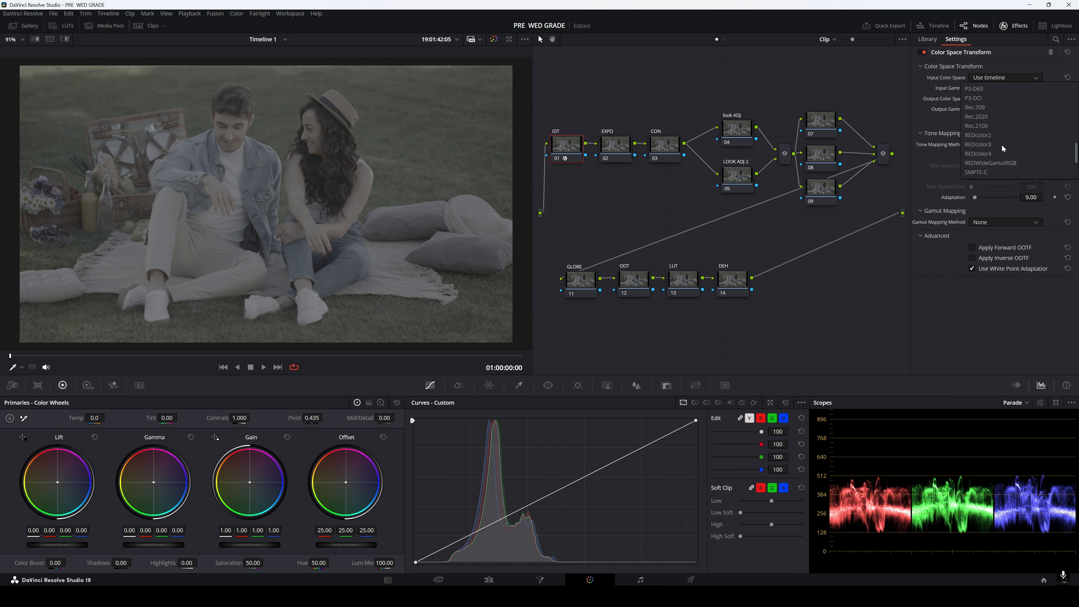
{"action": "left_click", "coordinate": [994, 108]}
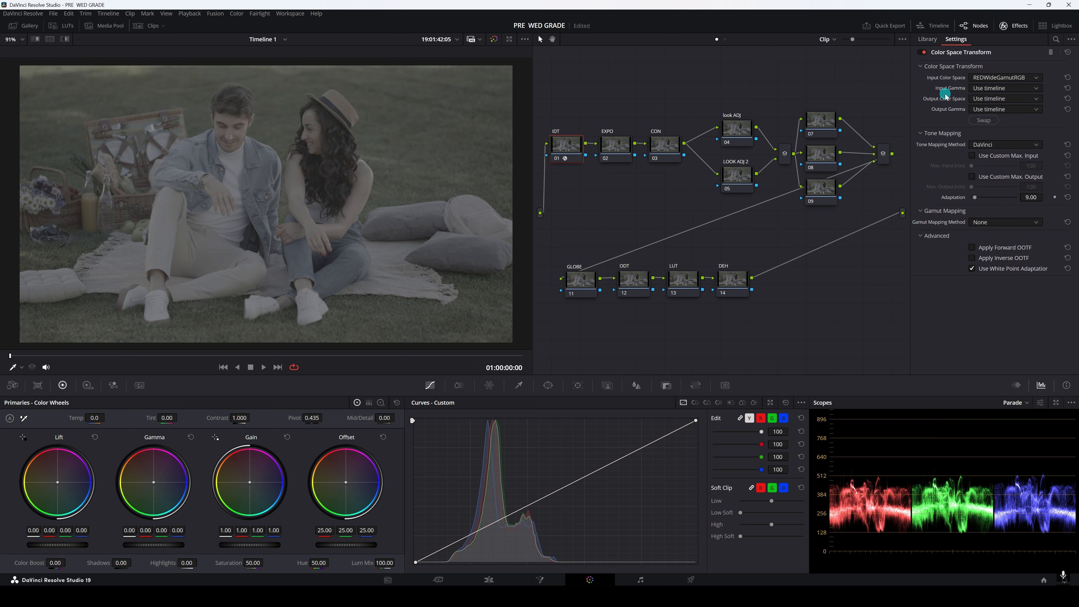
{"action": "left_click", "coordinate": [994, 88]}
{"action": "scroll", "coordinate": [1003, 161], "scroll_direction": "down", "scroll_amount": 5}
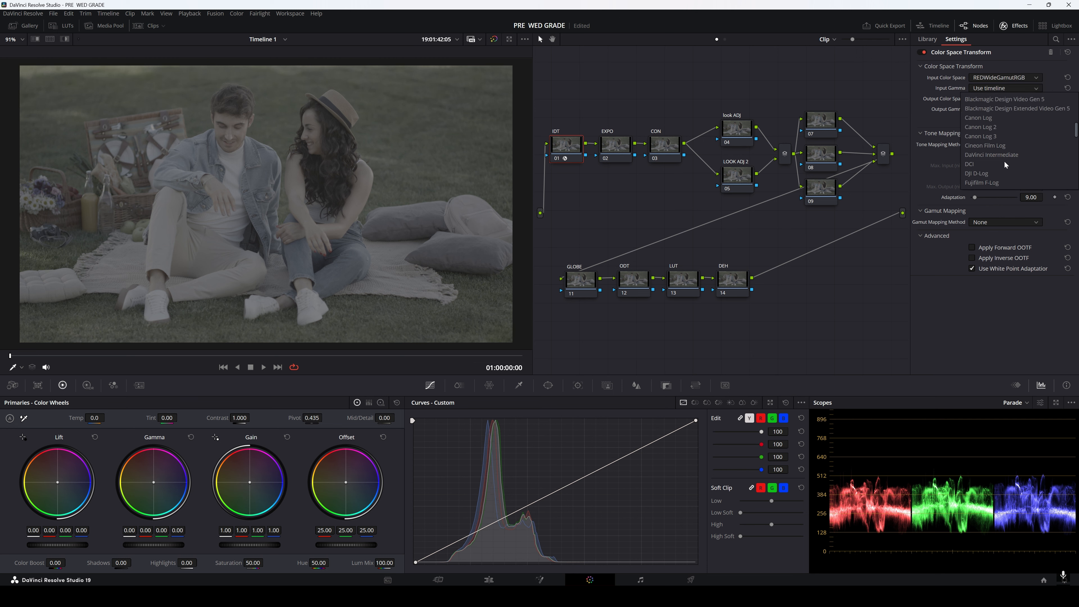
{"action": "scroll", "coordinate": [1003, 161], "scroll_direction": "down", "scroll_amount": 8}
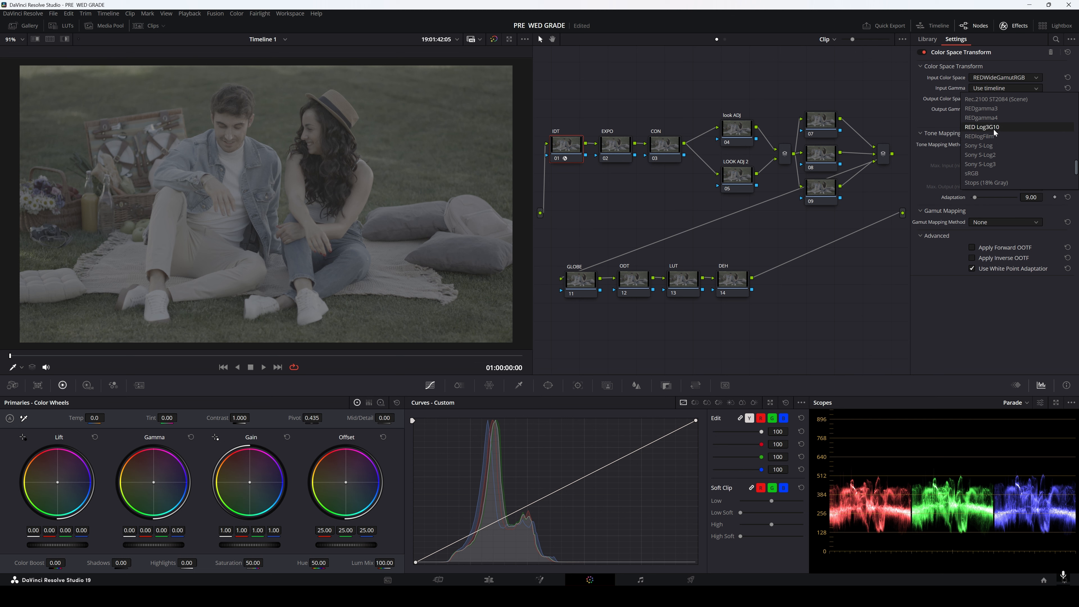
{"action": "left_click", "coordinate": [990, 104]}
Step: Set the IDT transform's output color space to DaVinci Wide Gamut and its output gamma to DaVinci Intermediate
{"action": "left_click", "coordinate": [990, 99]}
{"action": "scroll", "coordinate": [1005, 140], "scroll_direction": "down", "scroll_amount": 5}
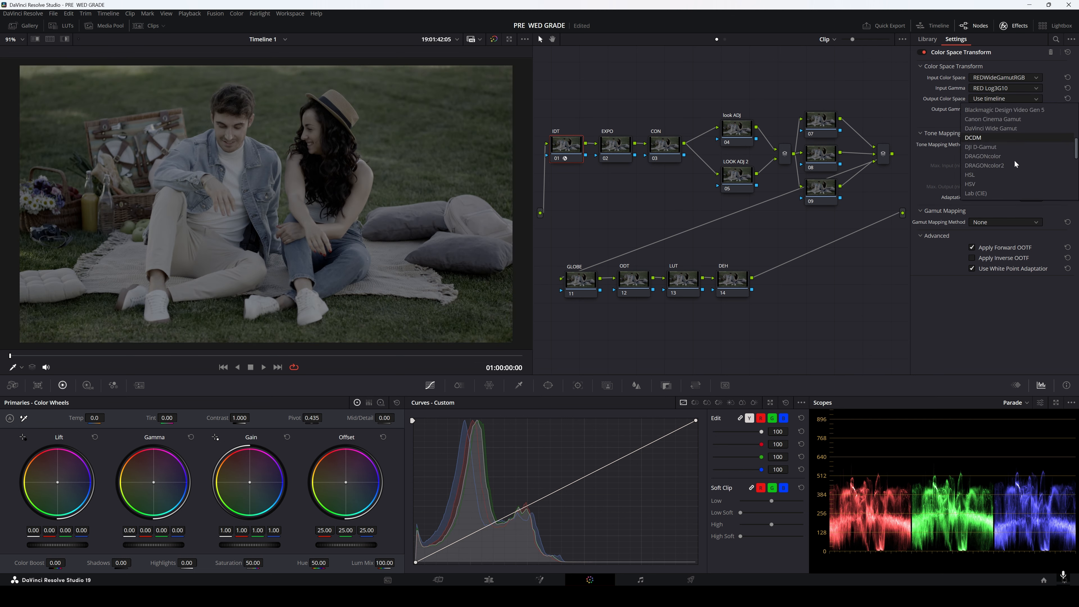
{"action": "left_click", "coordinate": [990, 127]}
{"action": "left_click", "coordinate": [994, 109]}
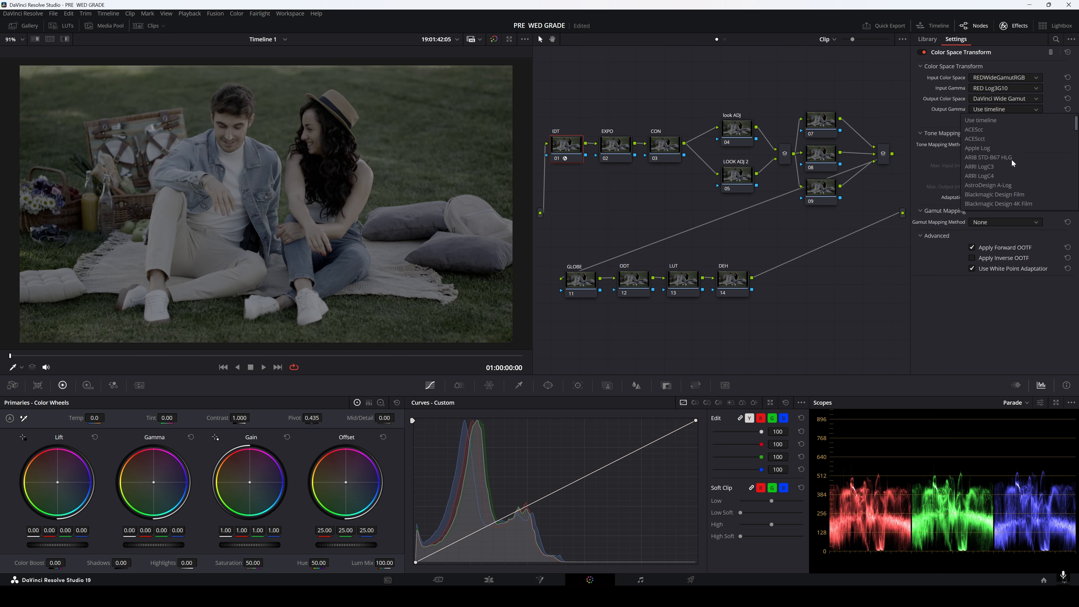
{"action": "scroll", "coordinate": [1002, 176], "scroll_direction": "down", "scroll_amount": 2}
{"action": "left_click", "coordinate": [1003, 176]}
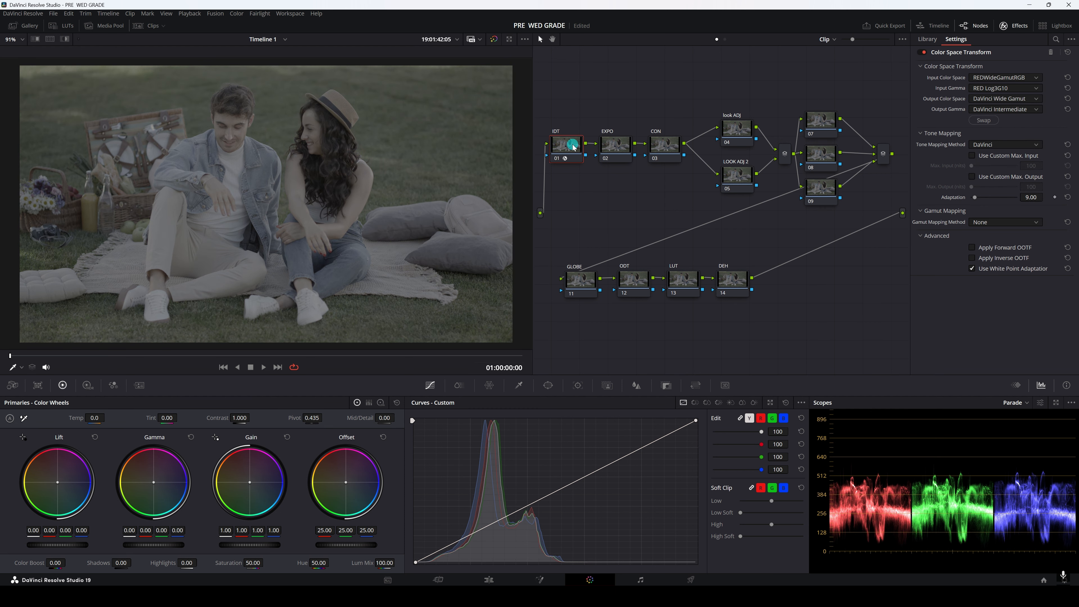
Step: Paste the IDT node's grade onto the ODT node and swap the transform's input and output settings
{"action": "left_click", "coordinate": [633, 279]}
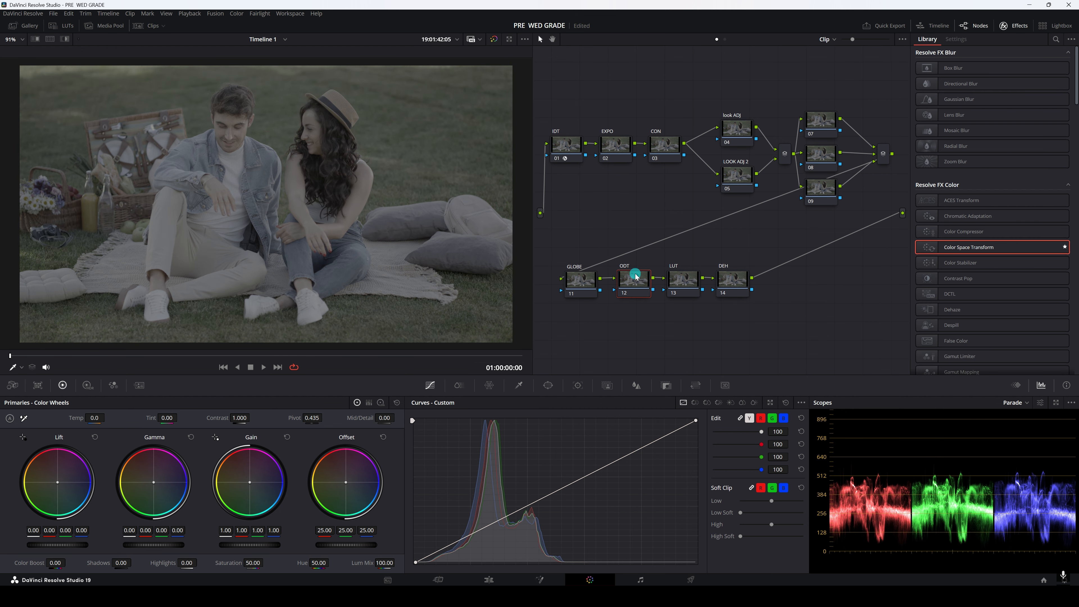
{"action": "key", "text": "ctrl+v"}
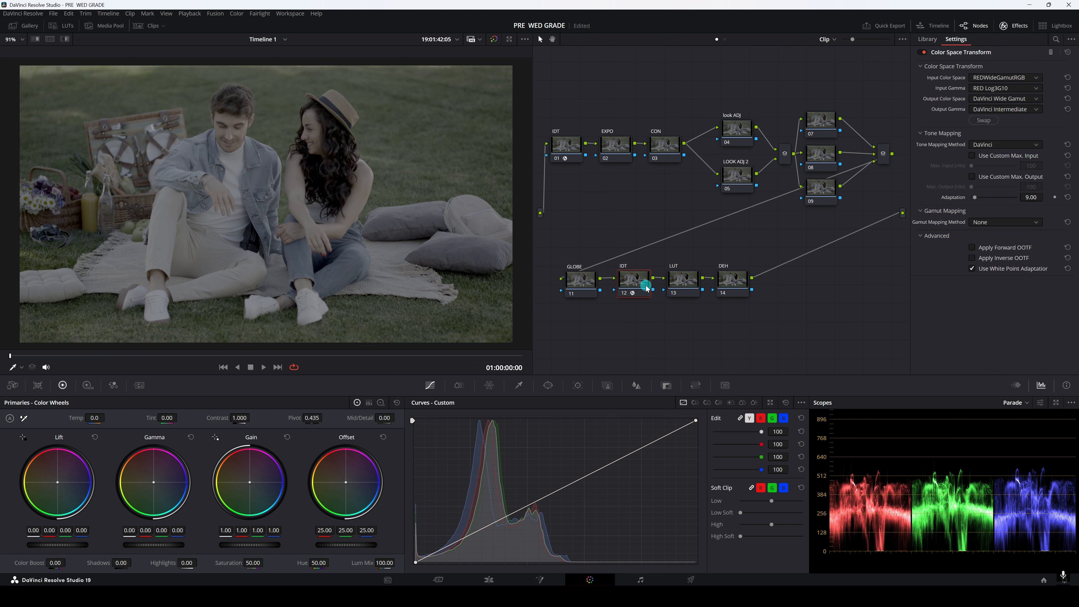
{"action": "left_click", "coordinate": [983, 120]}
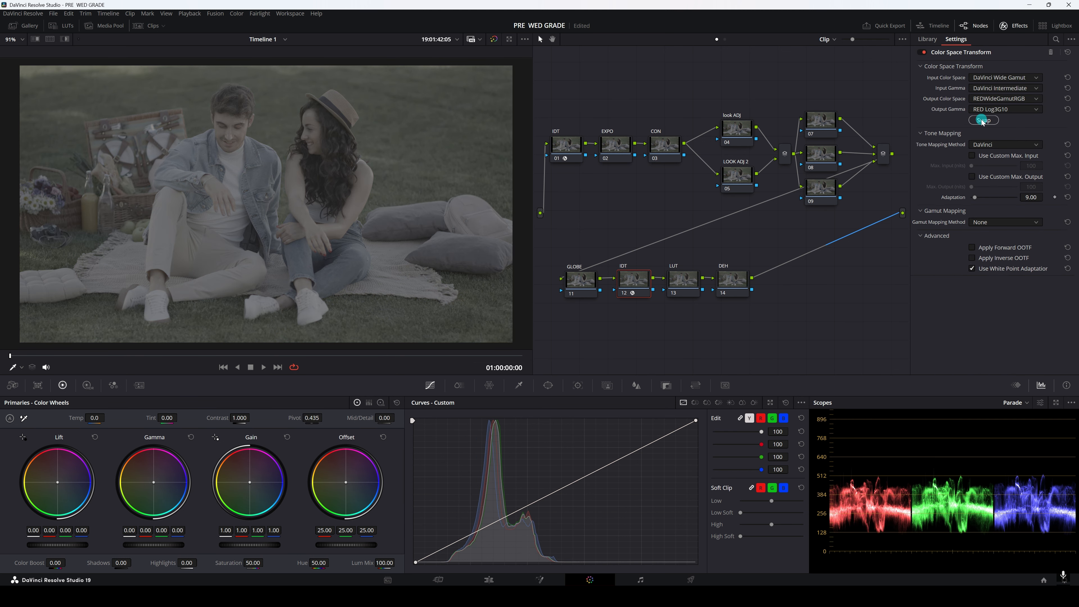
Step: Set the output color space of node 12's transform to Rec.709 and its output gamma to Gamma 2.4
{"action": "left_click", "coordinate": [992, 99]}
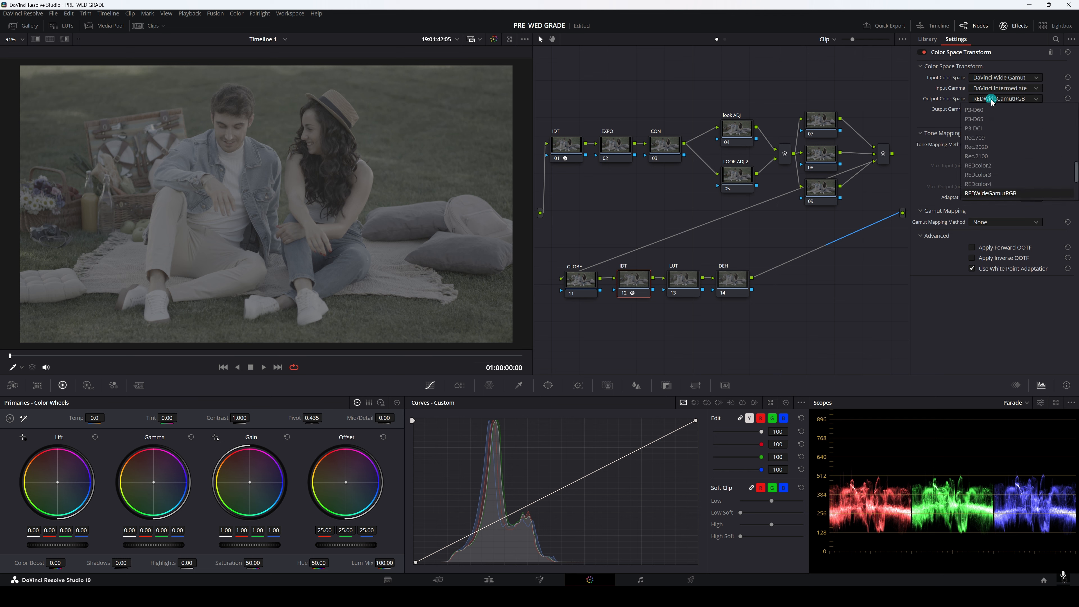
{"action": "left_click", "coordinate": [983, 137]}
{"action": "left_click", "coordinate": [980, 112]}
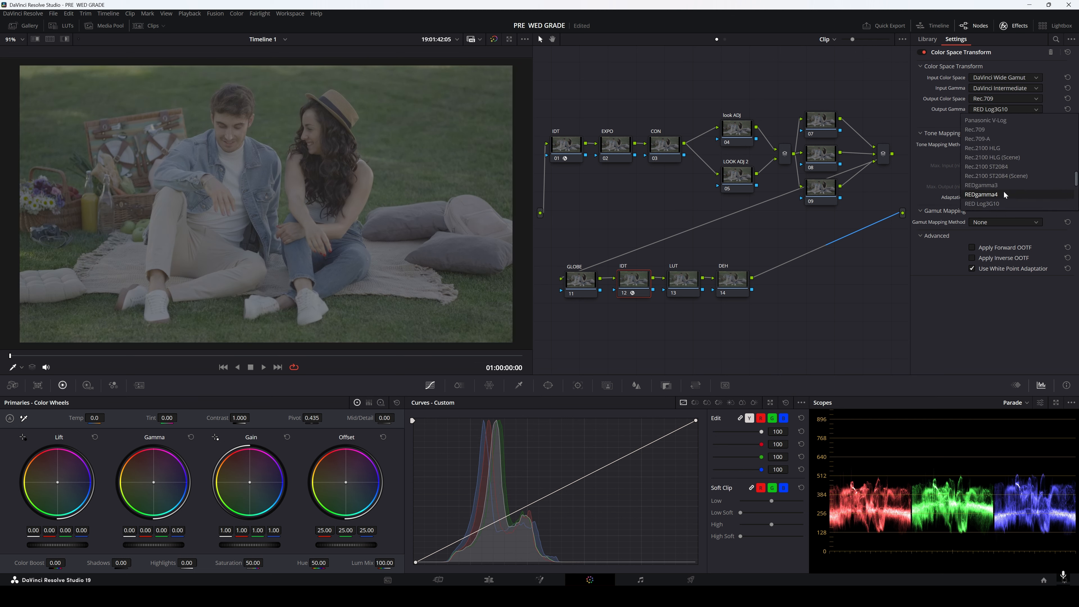
{"action": "scroll", "coordinate": [1006, 193], "scroll_direction": "up", "scroll_amount": 3}
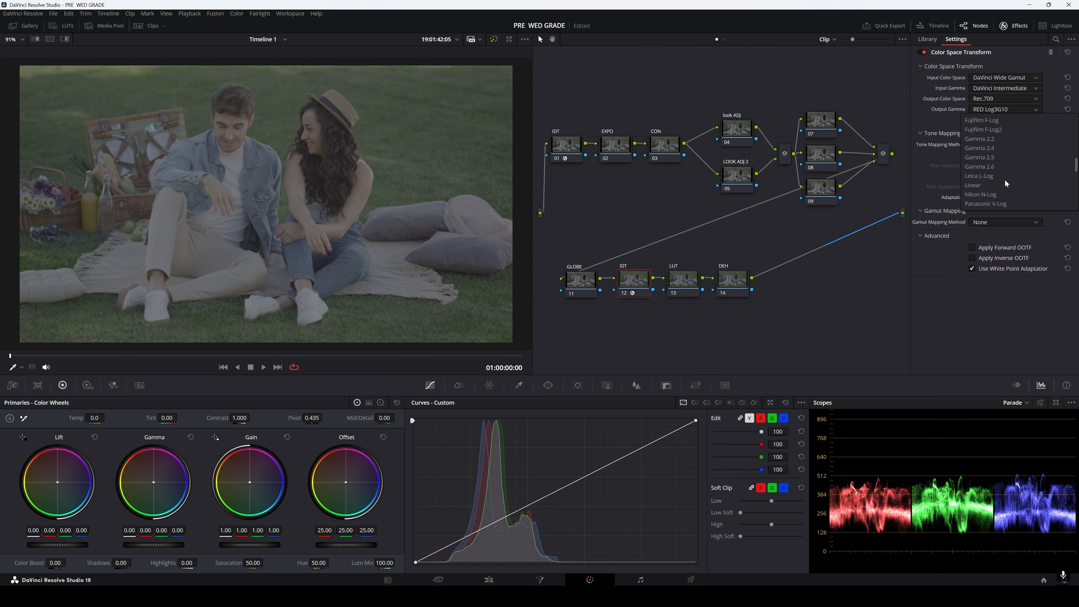
{"action": "left_click", "coordinate": [995, 148]}
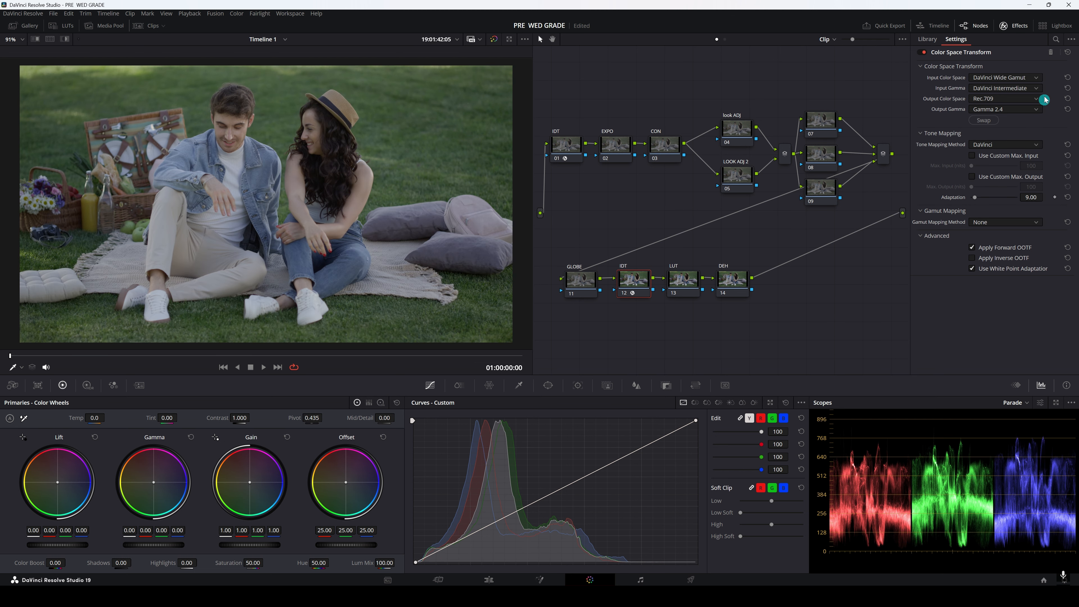
Step: Hide the effects settings and select the LUT node
{"action": "left_click", "coordinate": [1021, 26]}
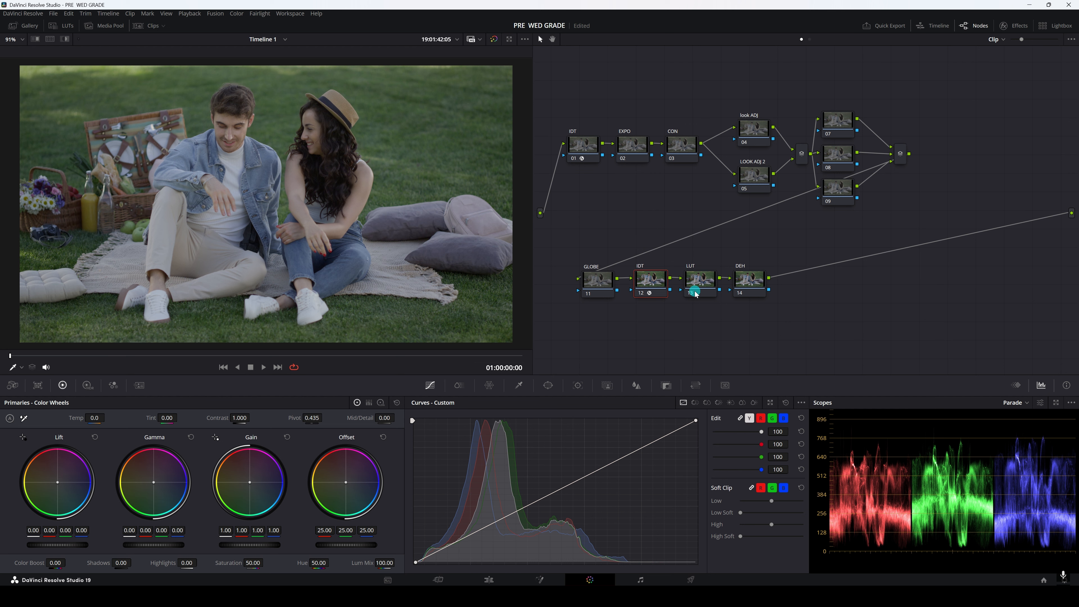
{"action": "left_click", "coordinate": [704, 284]}
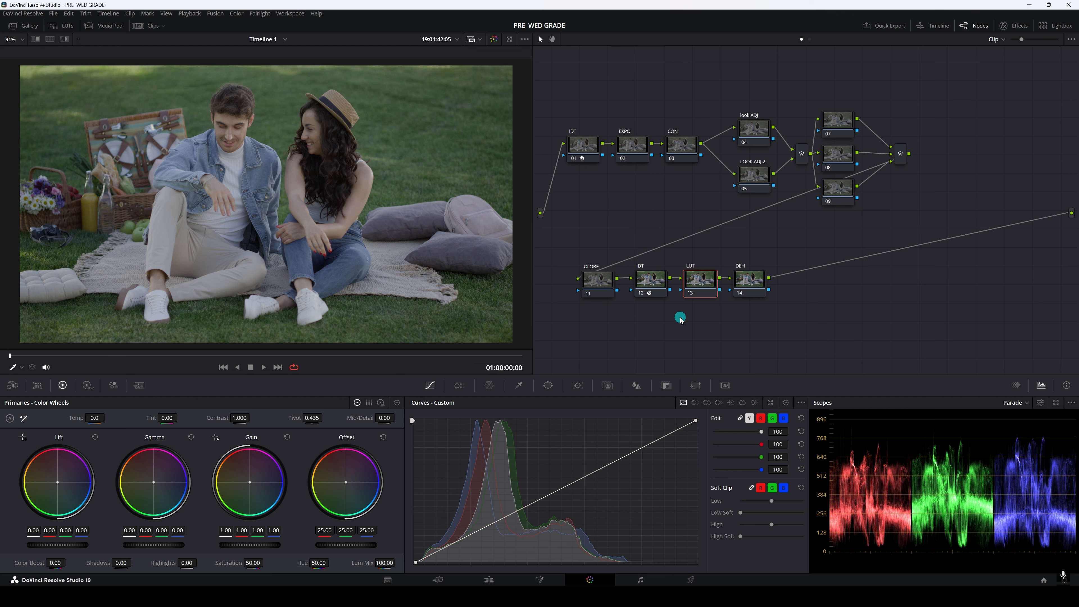
Step: Apply the Film Curve LUT from the PRAVEEN LUTS folder to the LUT node and hide the LUT browser
{"action": "left_click_drag", "start_coordinate": [578, 239], "coordinate": [703, 326]}
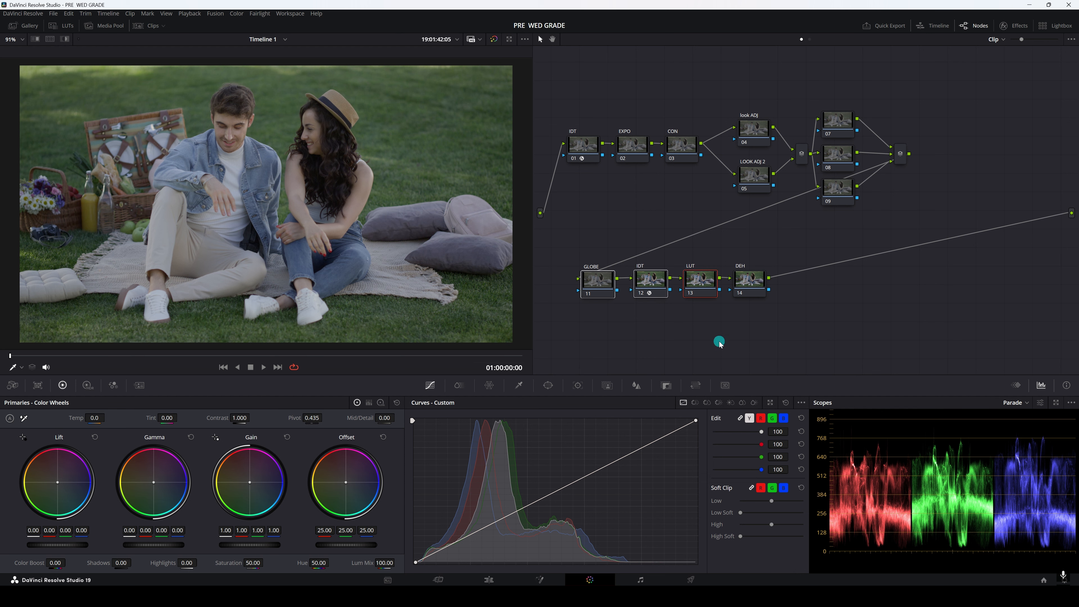
{"action": "left_click", "coordinate": [719, 344]}
{"action": "left_click", "coordinate": [67, 26]}
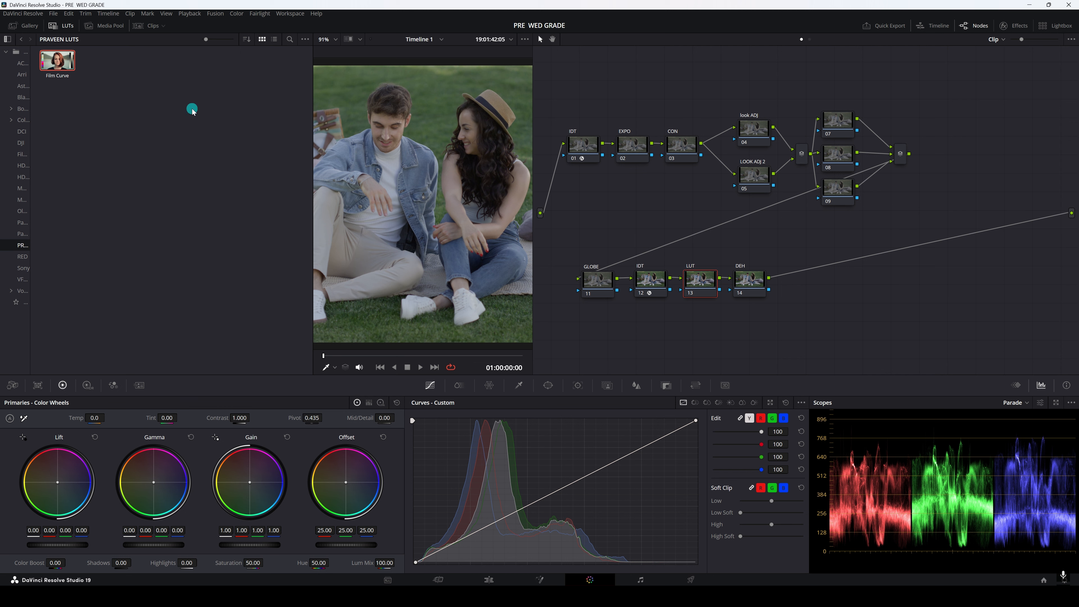
{"action": "left_click", "coordinate": [657, 285]}
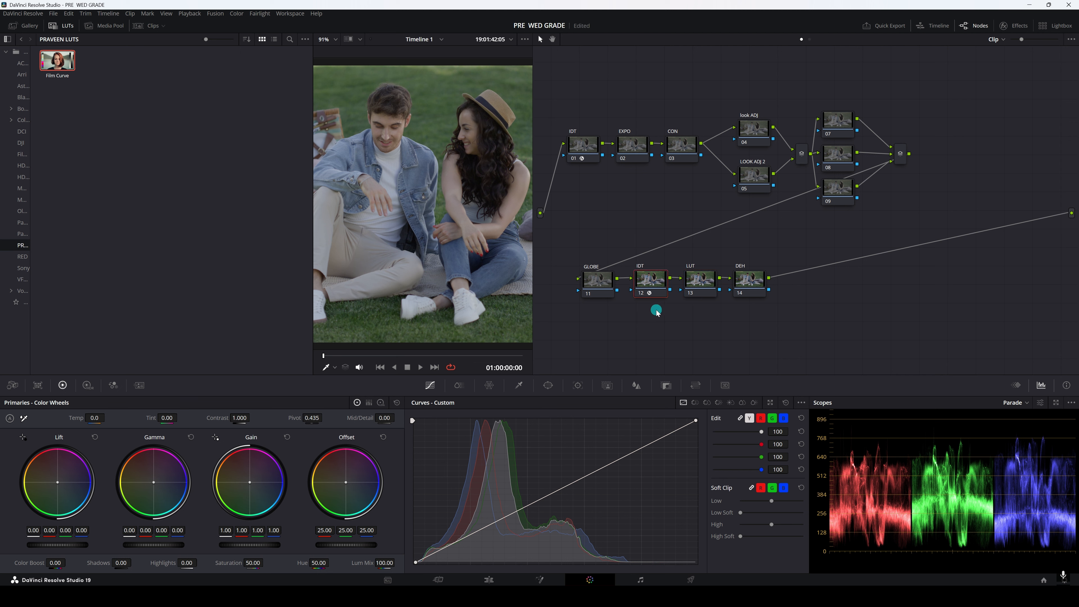
{"action": "left_click", "coordinate": [600, 279]}
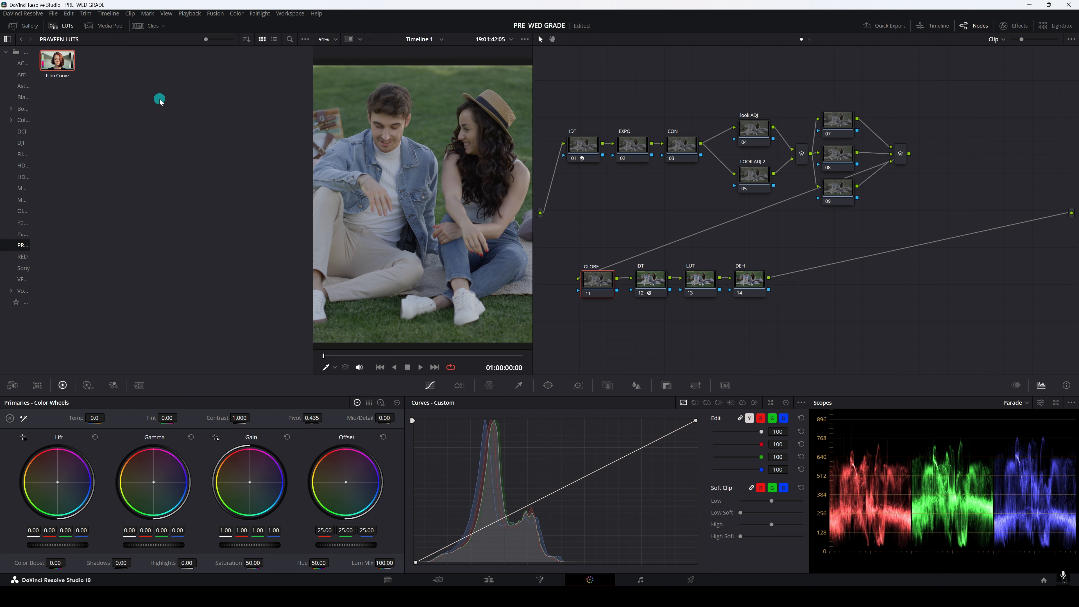
{"action": "mouse_move", "coordinate": [67, 63]}
{"action": "left_click", "coordinate": [698, 287]}
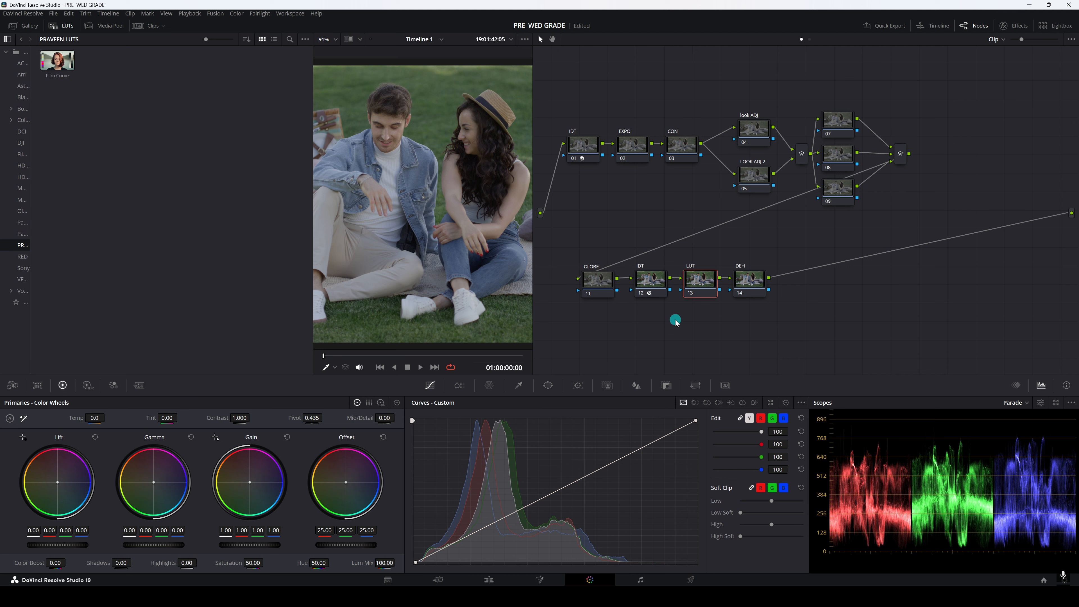
{"action": "left_click", "coordinate": [657, 284]}
{"action": "left_click", "coordinate": [700, 284]}
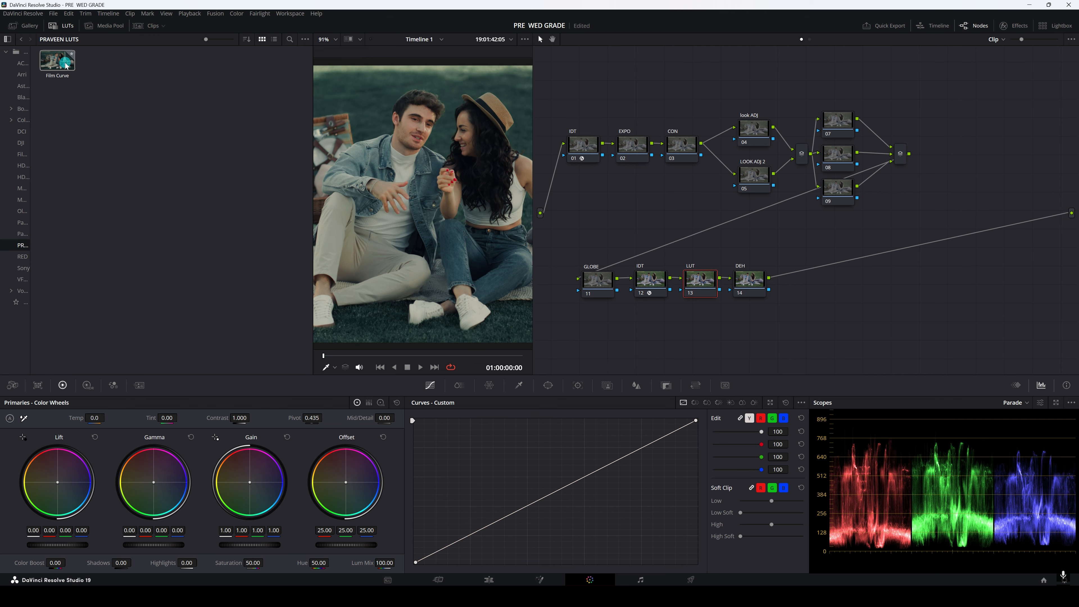
{"action": "double_click", "coordinate": [66, 66]}
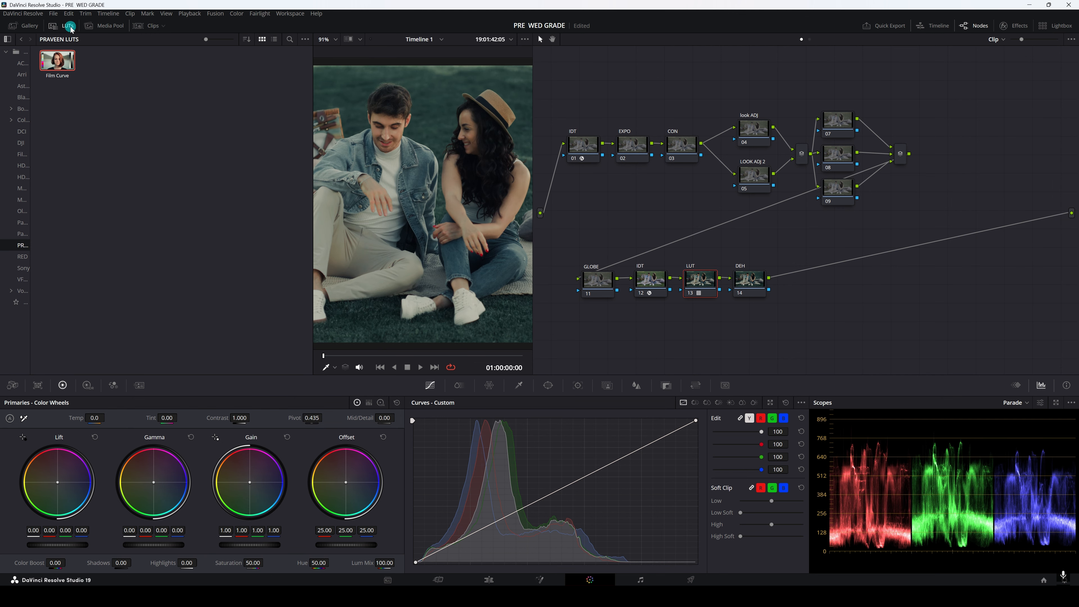
{"action": "left_click", "coordinate": [61, 26]}
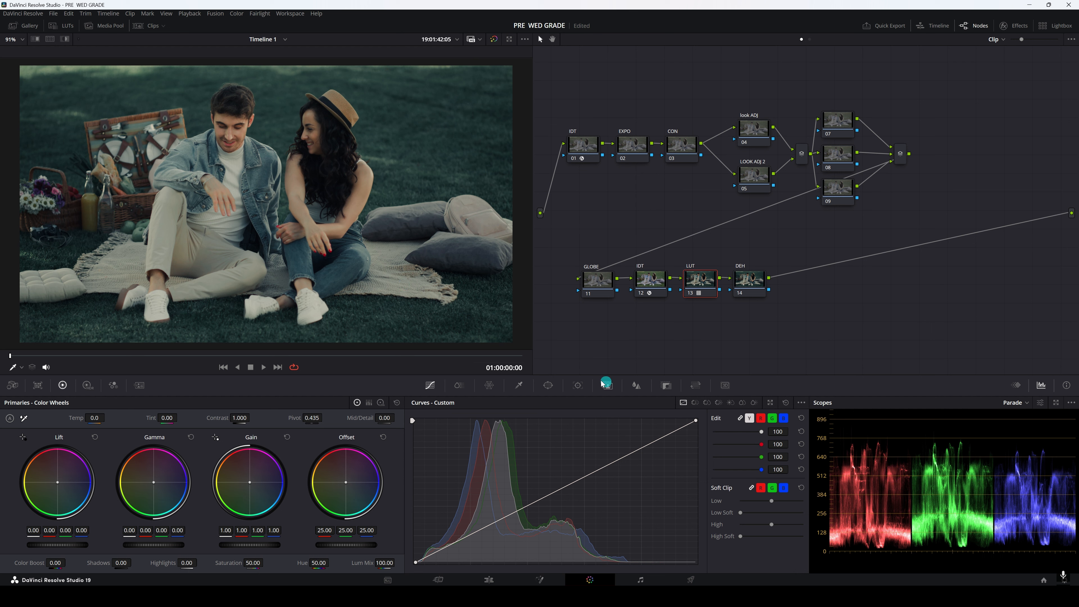
Step: Set the LUT node's key output gain to 0.500 and compare the picture with the node disabled and enabled
{"action": "left_click", "coordinate": [667, 385]}
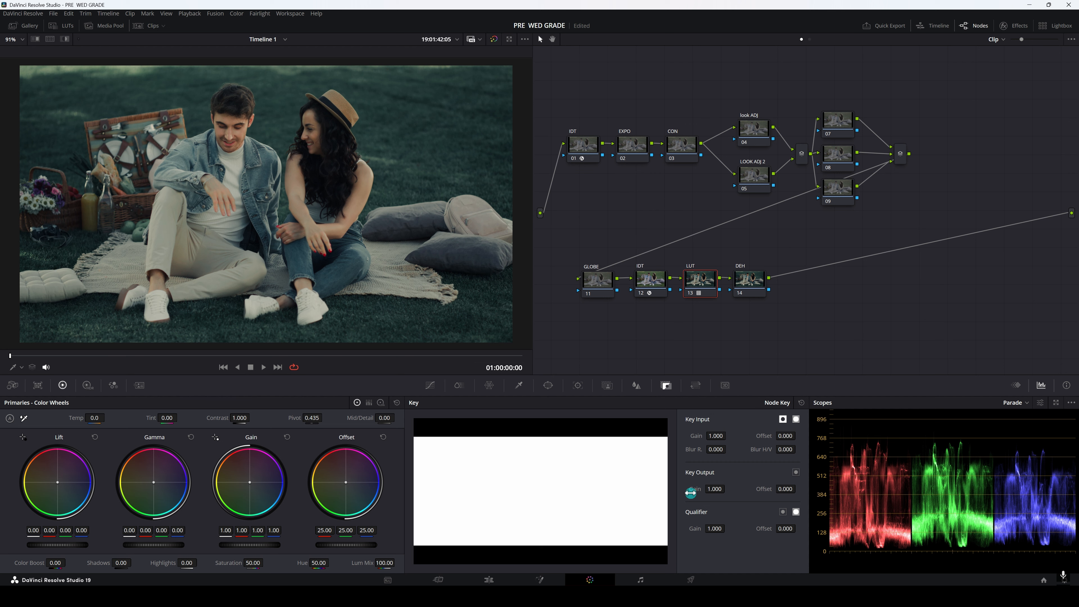
{"action": "left_click", "coordinate": [714, 488]}
{"action": "left_click", "coordinate": [691, 294]}
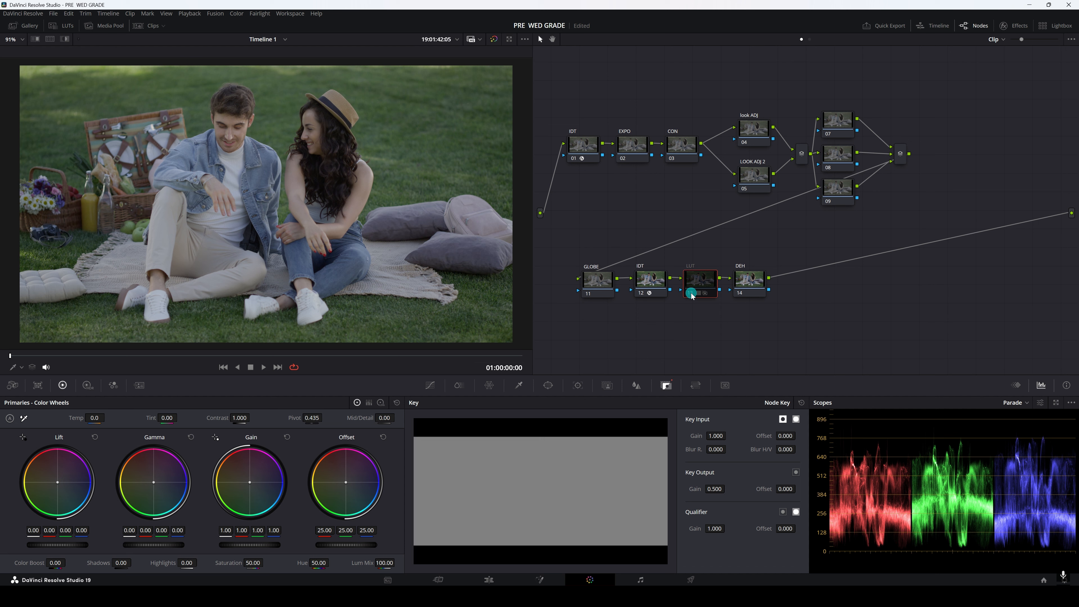
{"action": "left_click", "coordinate": [691, 293]}
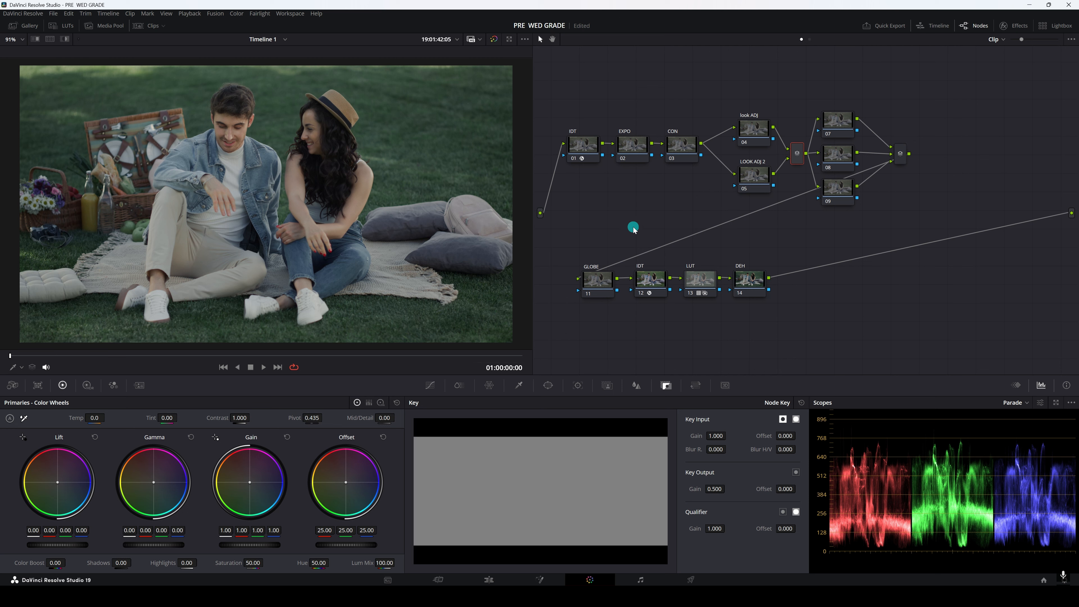
Step: Raise the global exposure to about 0.56 with the HDR color wheels on the EXPO node
{"action": "left_click", "coordinate": [631, 144]}
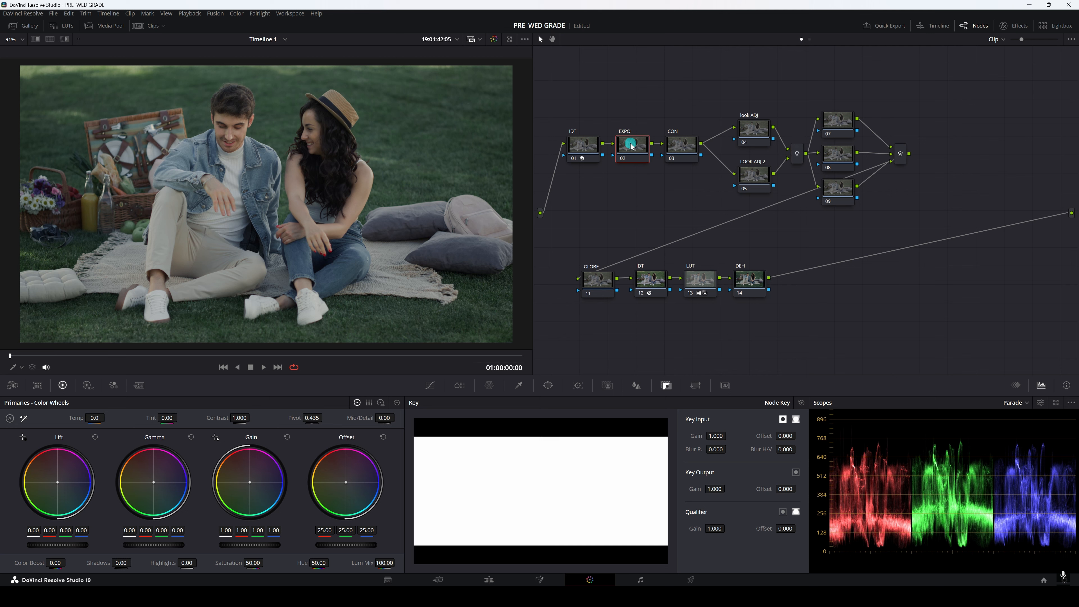
{"action": "left_click", "coordinate": [87, 385]}
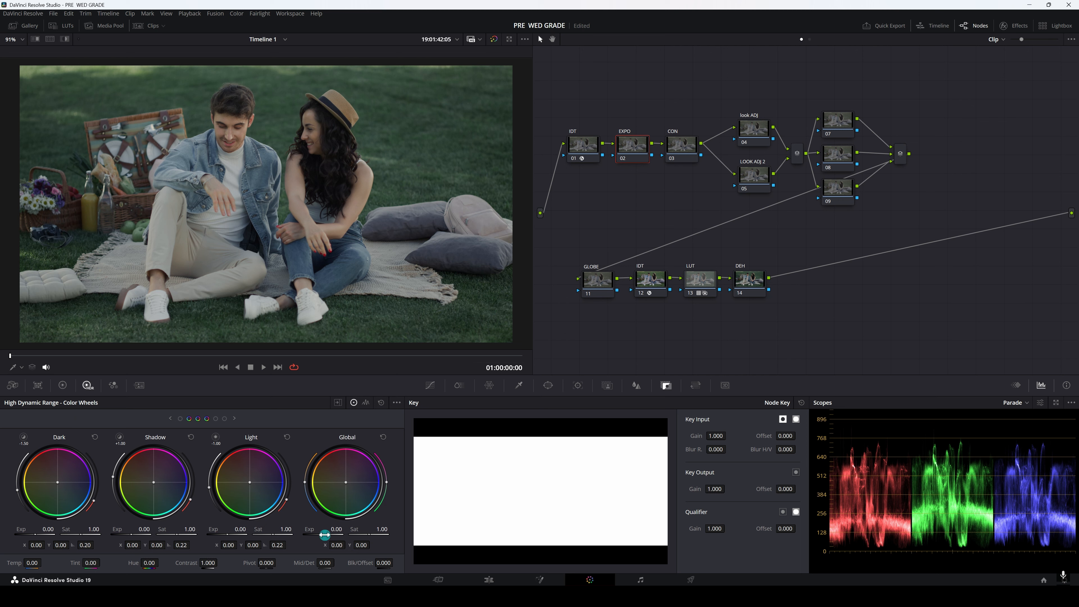
{"action": "left_click_drag", "start_coordinate": [323, 534], "coordinate": [412, 534]}
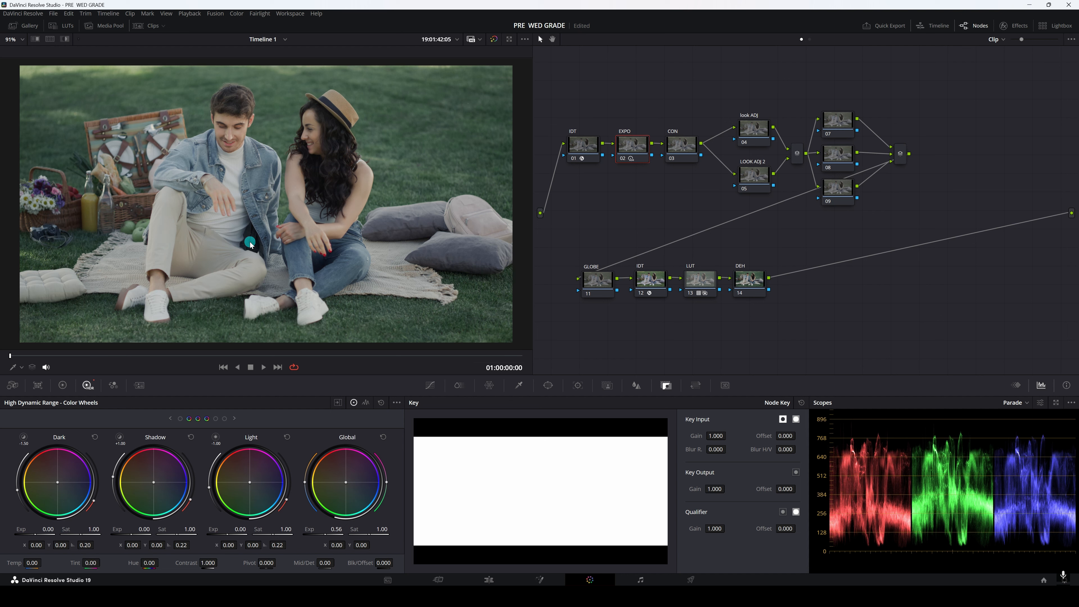
Step: Set the CON node's contrast to about 1.144 and its pivot to about 0.351
{"action": "left_click", "coordinate": [685, 147]}
{"action": "left_click", "coordinate": [62, 385]}
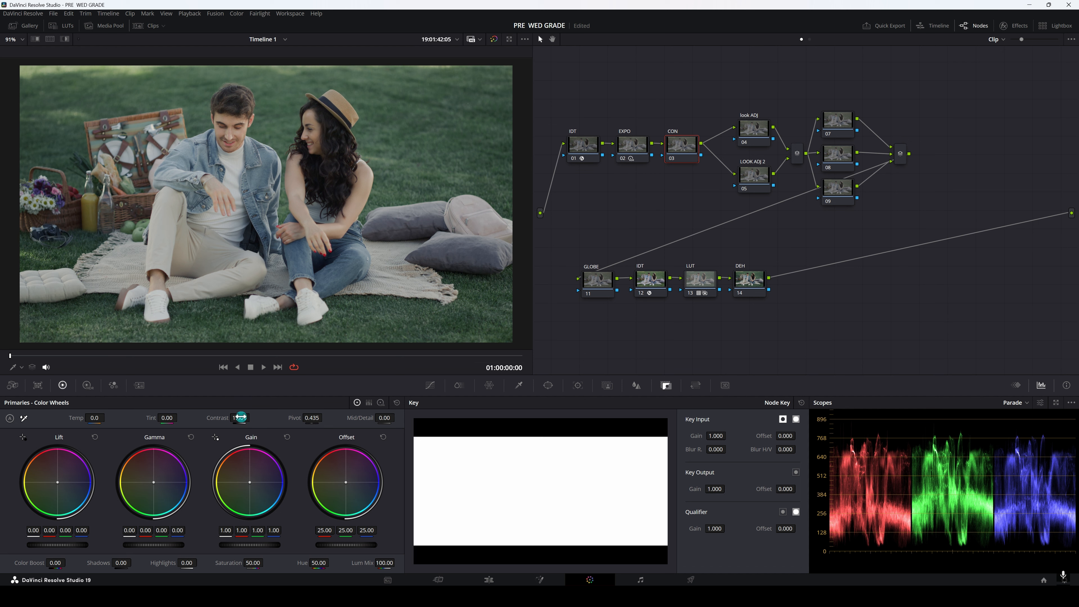
{"action": "mouse_move", "coordinate": [237, 418]}
{"action": "left_mouse_down"}
{"action": "mouse_move", "coordinate": [317, 418]}
{"action": "mouse_move", "coordinate": [234, 419]}
{"action": "left_mouse_up"}
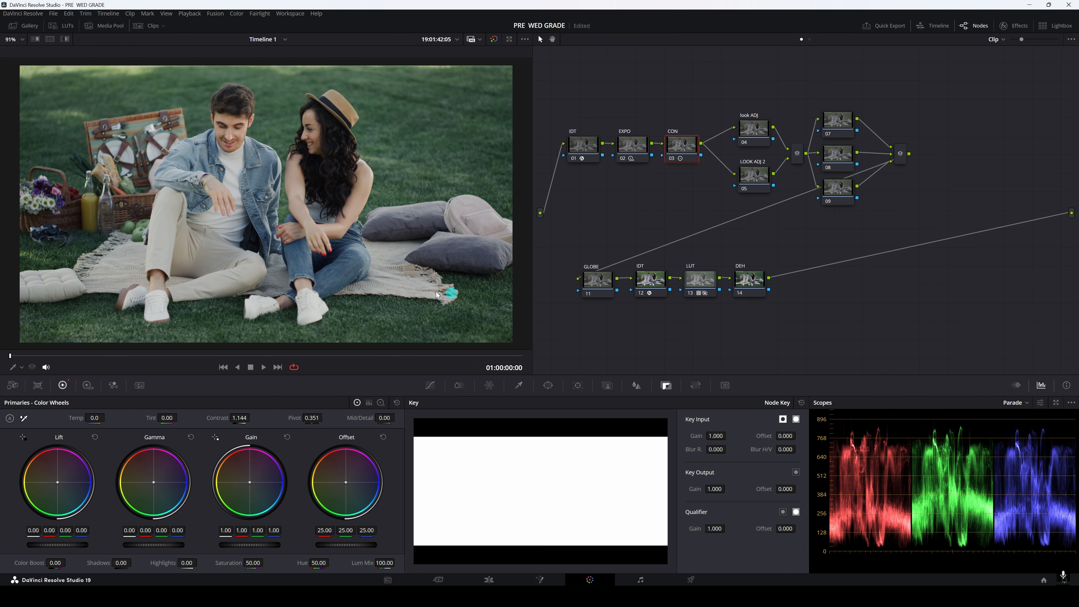
{"action": "scroll", "coordinate": [329, 221], "scroll_direction": "down", "scroll_amount": 1}
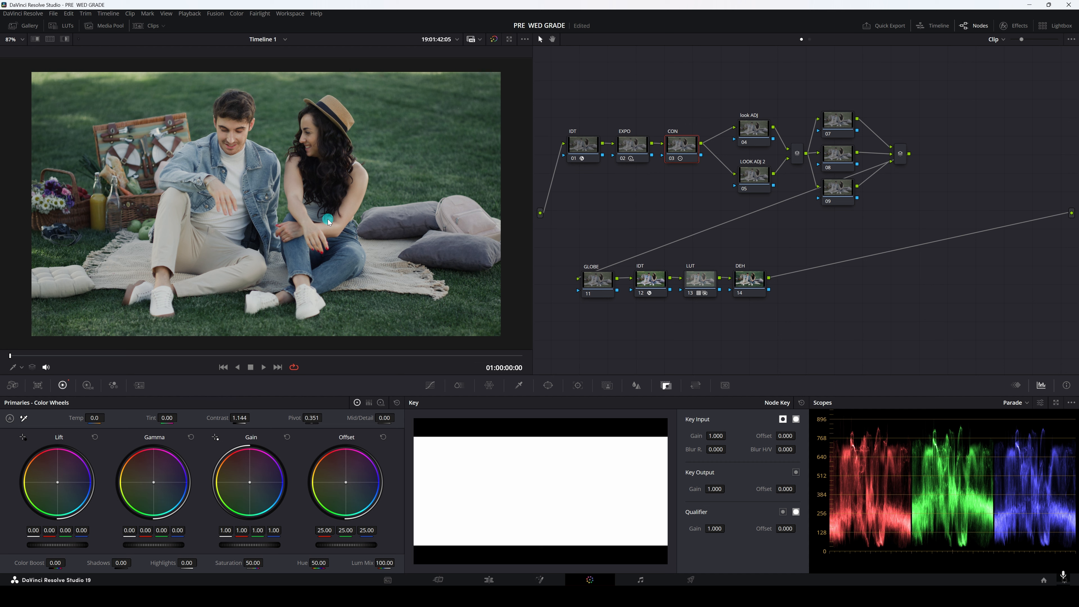
Step: Raise the red gain to 1.01 on the look ADJ node using the primaries color bars
{"action": "left_click", "coordinate": [759, 176]}
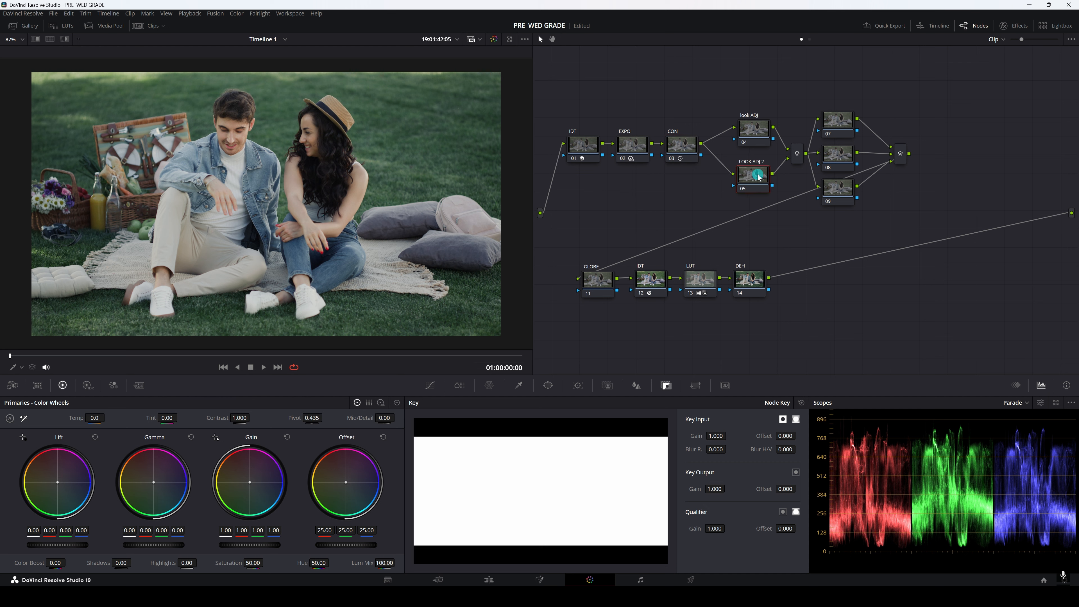
{"action": "left_click", "coordinate": [755, 133]}
{"action": "left_click", "coordinate": [369, 403]}
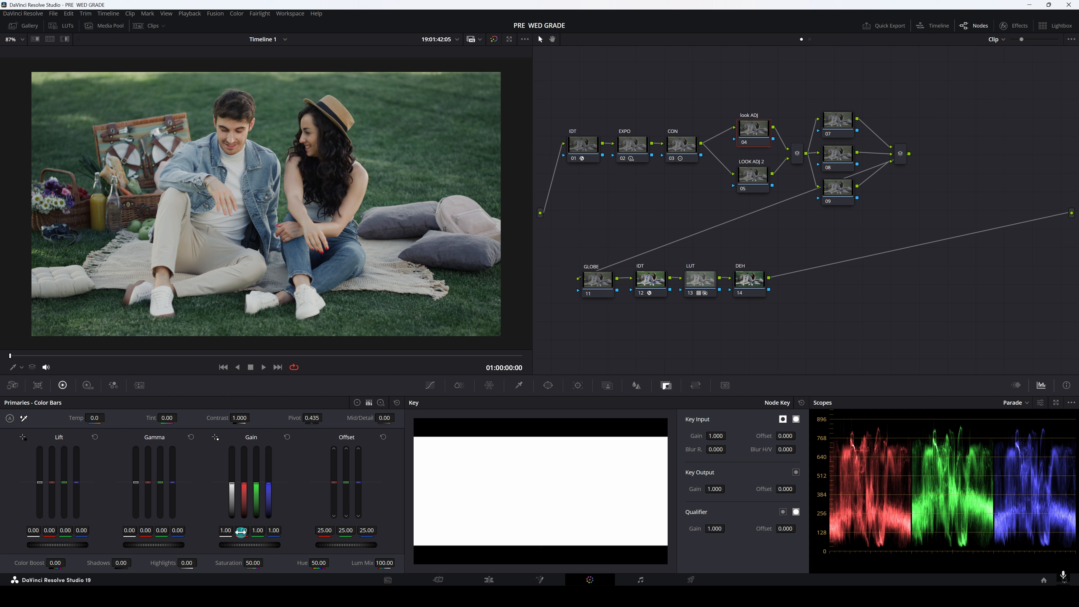
{"action": "left_click_drag", "start_coordinate": [242, 531], "coordinate": [242, 532]}
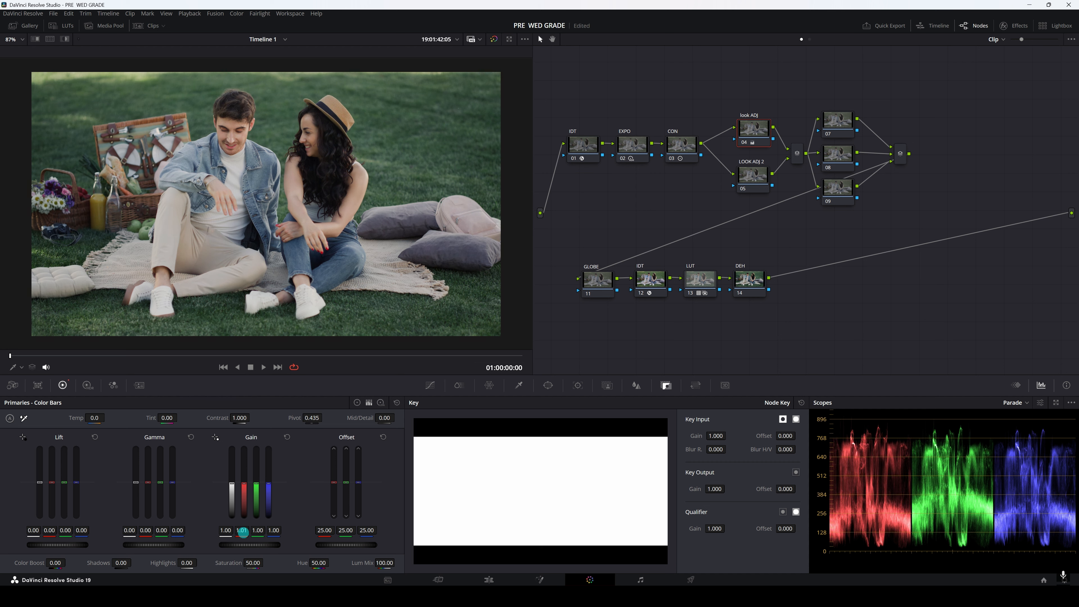
Step: Examine the skin tones up close with the look ADJ node disabled and enabled, leaving it enabled
{"action": "scroll", "coordinate": [232, 168], "scroll_direction": "up", "scroll_amount": 4}
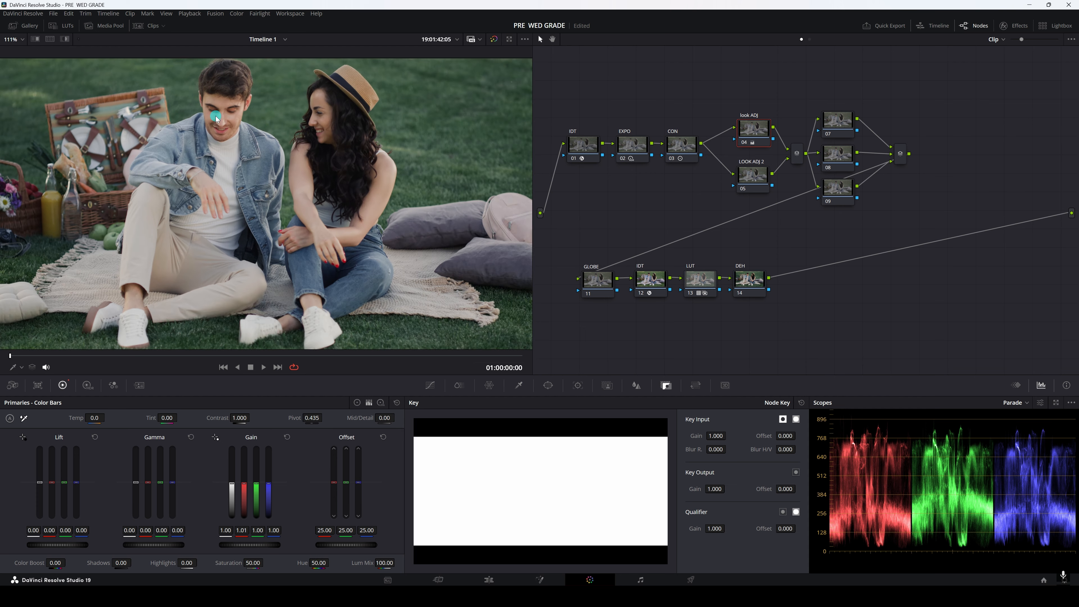
{"action": "left_click", "coordinate": [744, 144]}
{"action": "left_click", "coordinate": [744, 143]}
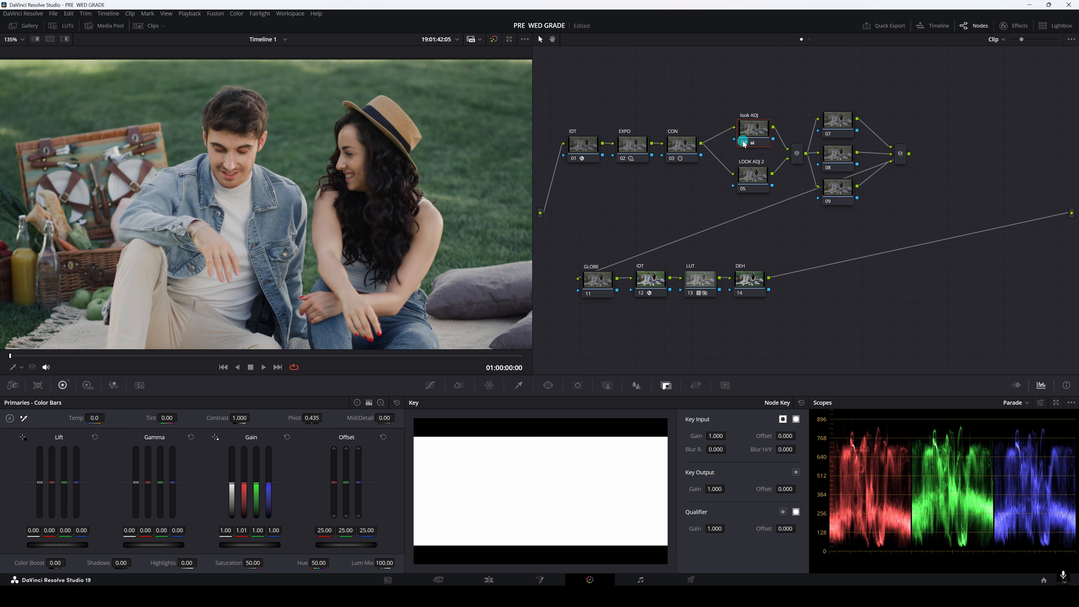
{"action": "left_click", "coordinate": [743, 143]}
{"action": "left_click", "coordinate": [743, 143]}
{"action": "left_click", "coordinate": [743, 143]}
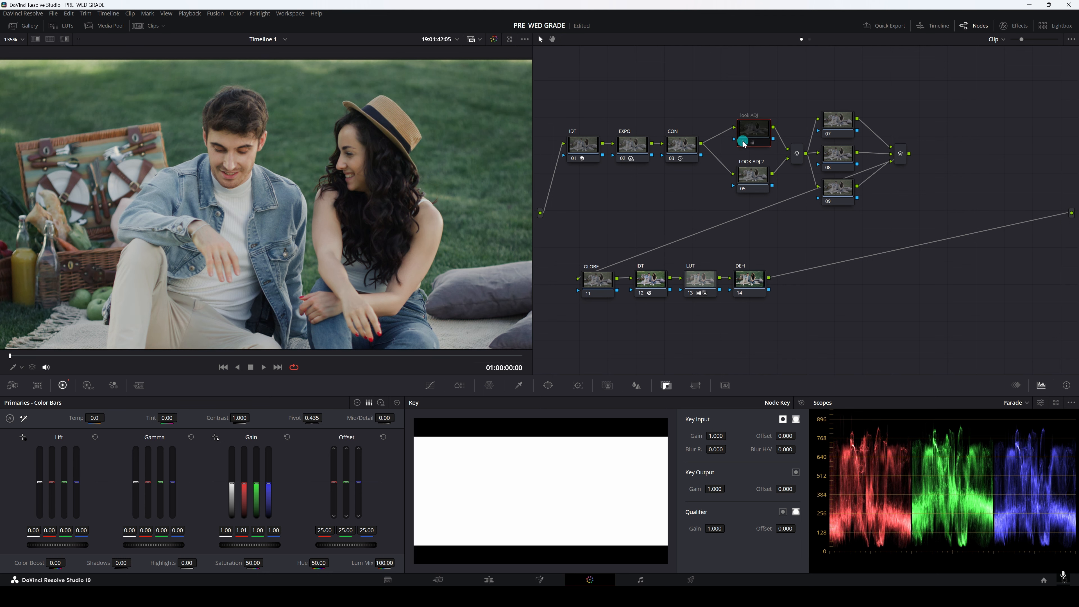
{"action": "left_click", "coordinate": [743, 143]}
{"action": "scroll", "coordinate": [372, 218], "scroll_direction": "down", "scroll_amount": 3}
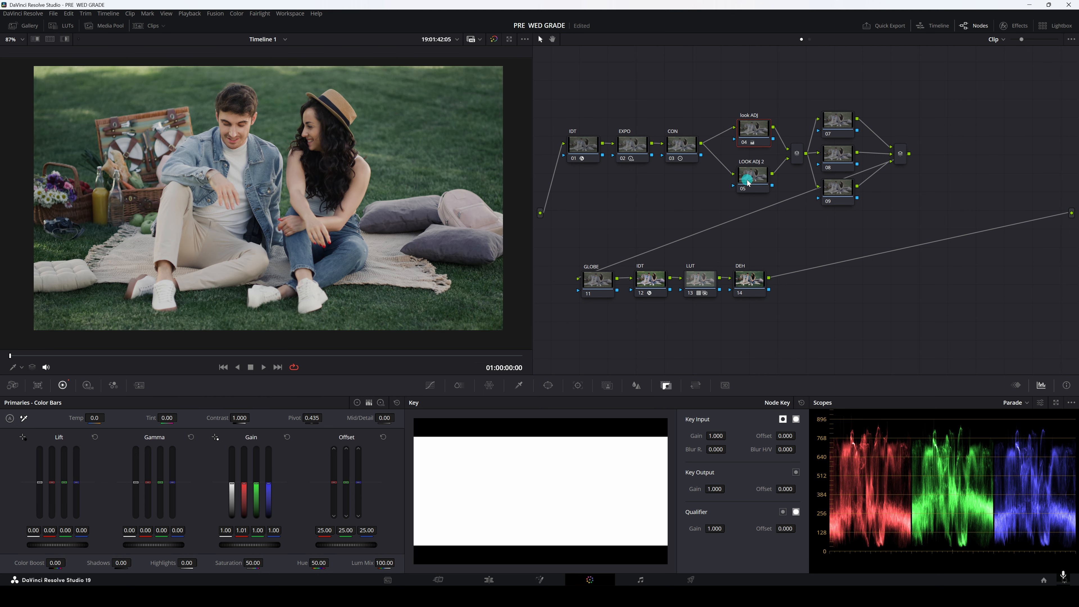
Step: On the LOOK ADJ 2 node's Hue Vs Hue curve, rotate the blues by about 13.23 and the cyans by about 17.83
{"action": "left_click", "coordinate": [751, 182]}
{"action": "left_click", "coordinate": [430, 385]}
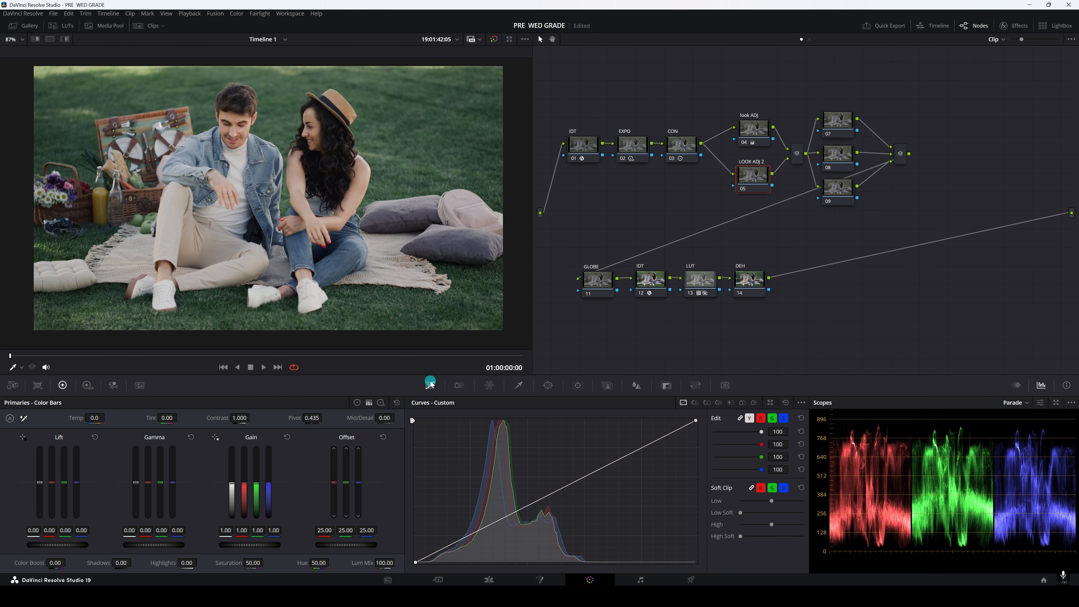
{"action": "left_click", "coordinate": [695, 402]}
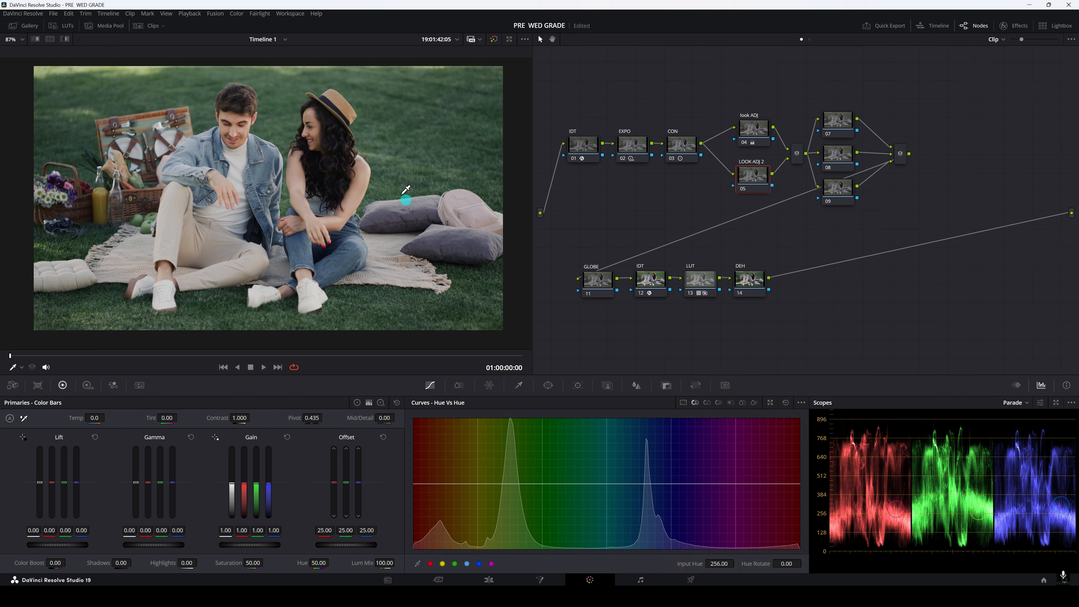
{"action": "scroll", "coordinate": [235, 138], "scroll_direction": "up", "scroll_amount": 1}
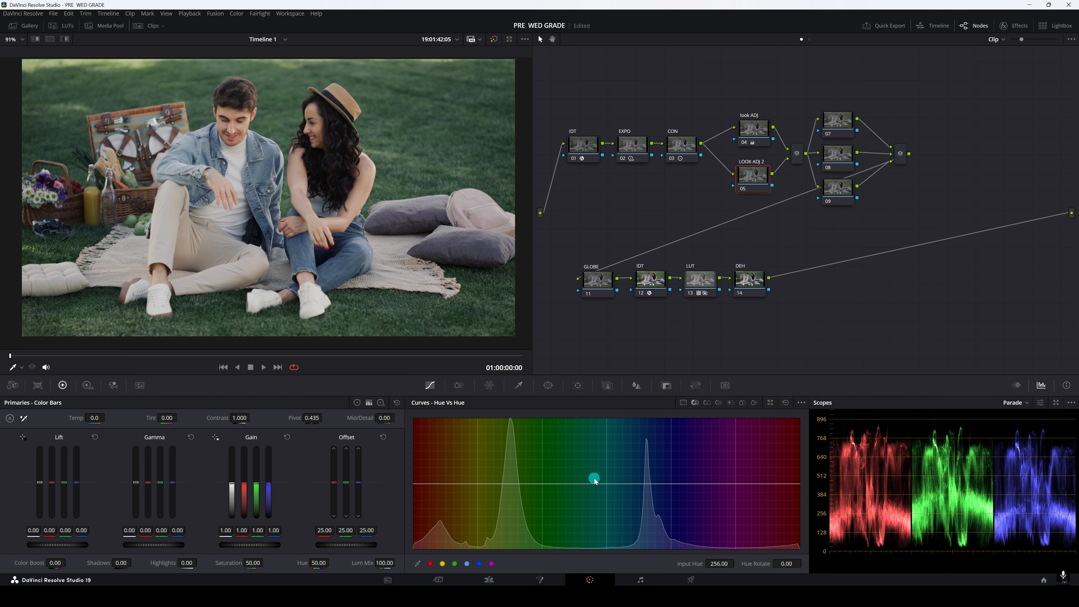
{"action": "left_click", "coordinate": [454, 563]}
{"action": "left_click", "coordinate": [467, 564]}
{"action": "left_click", "coordinate": [479, 564]}
{"action": "left_click_drag", "start_coordinate": [672, 484], "coordinate": [672, 475]}
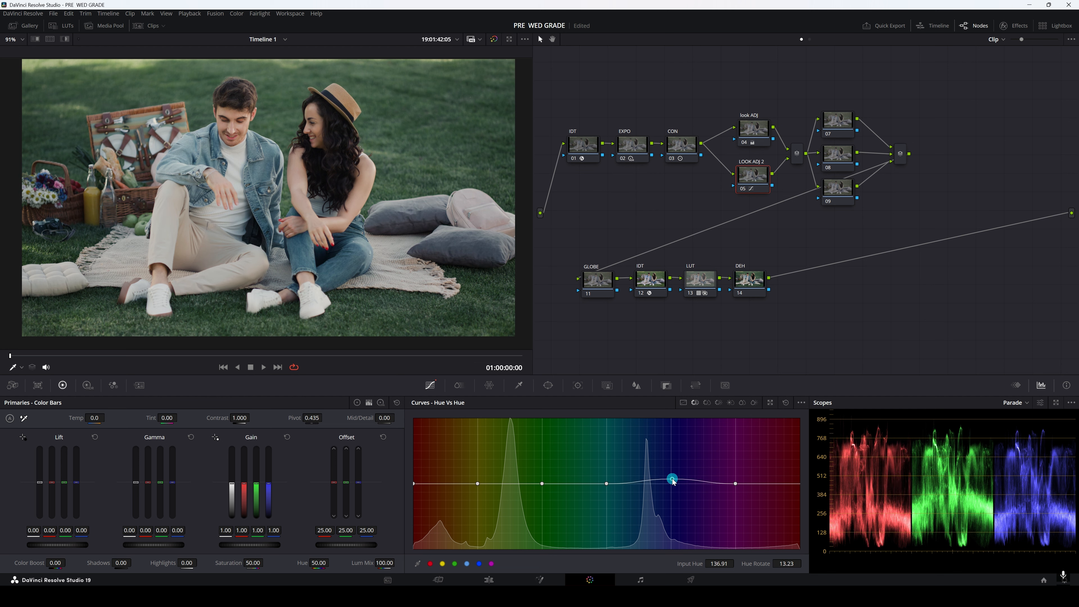
{"action": "left_click_drag", "start_coordinate": [607, 484], "coordinate": [607, 478]}
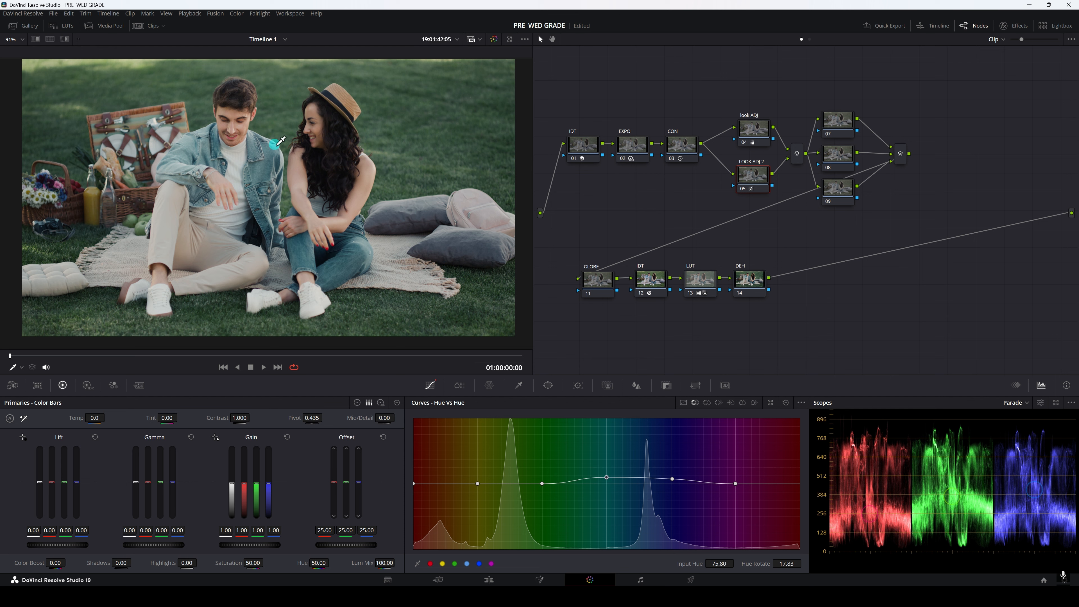
Step: Compare the denim's color with the LOOK ADJ 2 node disabled and enabled, leaving it enabled
{"action": "left_click", "coordinate": [743, 190]}
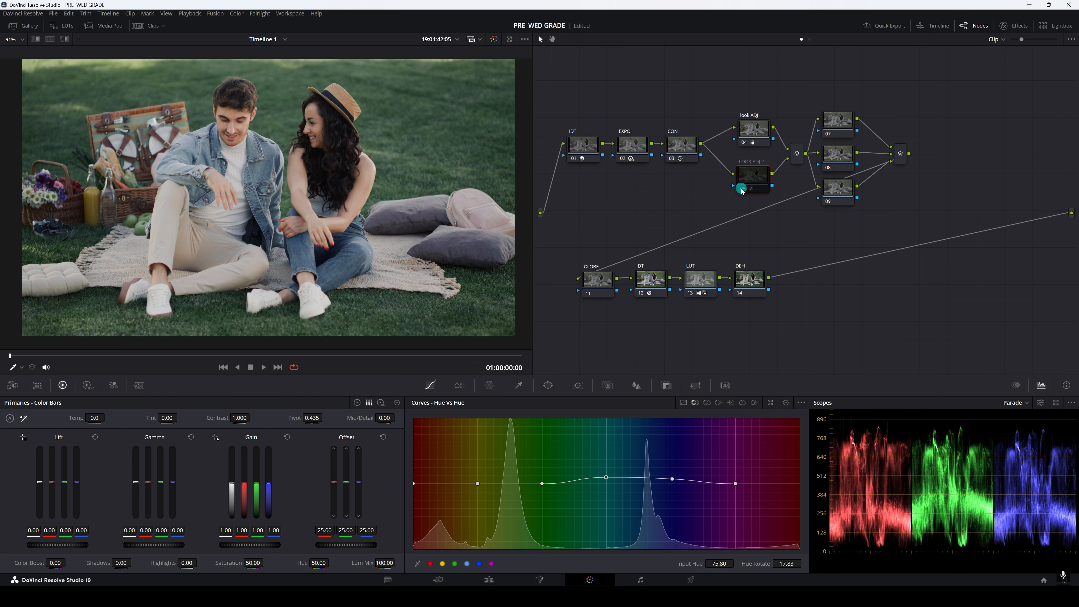
{"action": "left_click", "coordinate": [742, 190]}
{"action": "left_click", "coordinate": [742, 190]}
{"action": "left_click", "coordinate": [742, 190]}
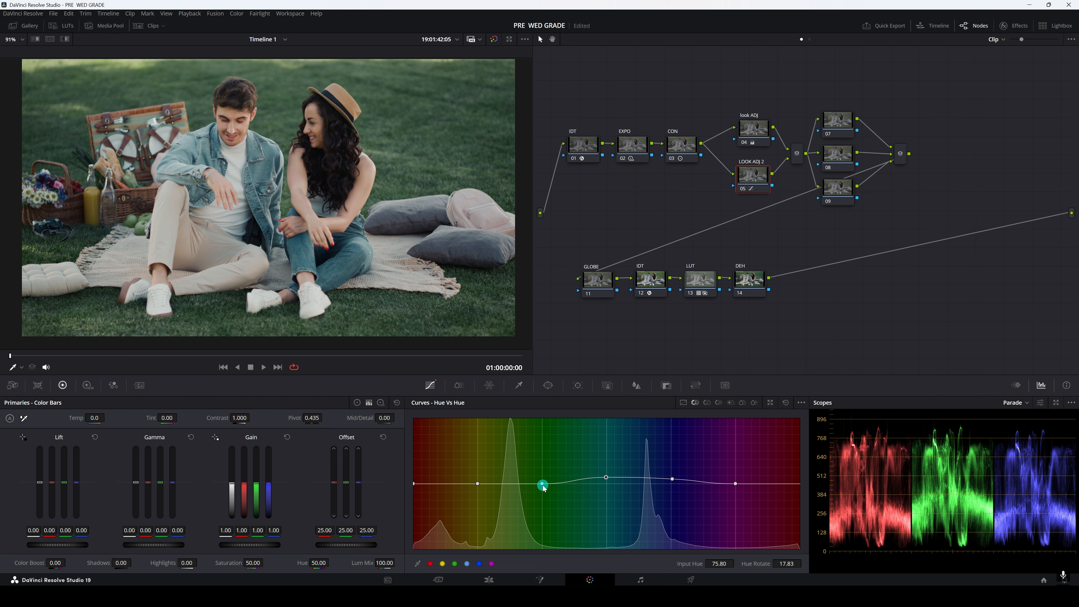
Step: Lower the green point slightly on the Hue Vs Hue curve and rotate the yellows by about 10.93
{"action": "left_click_drag", "start_coordinate": [544, 486], "coordinate": [545, 492]}
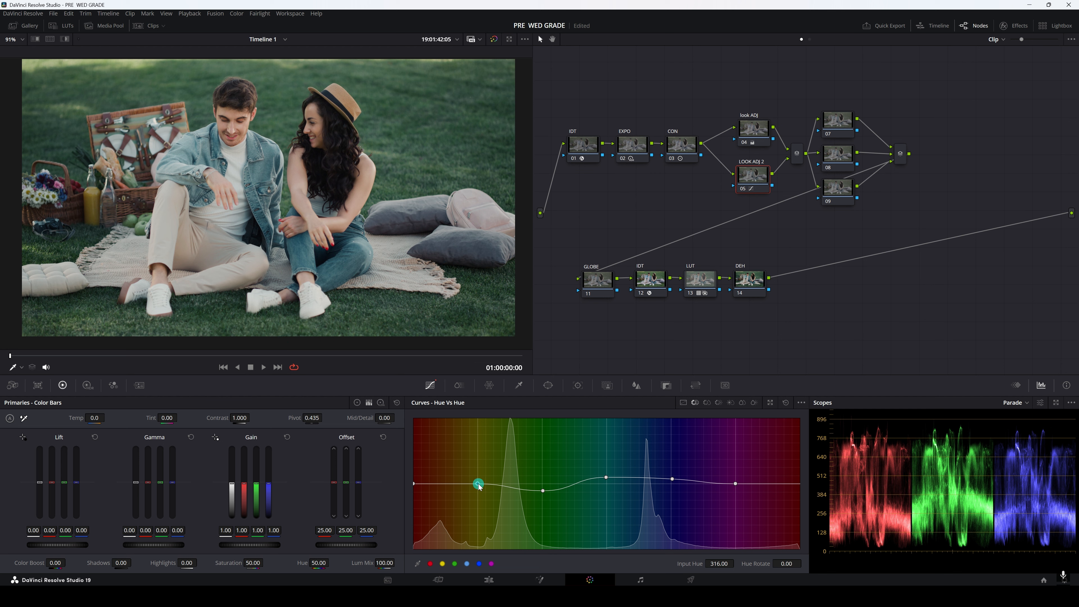
{"action": "left_click_drag", "start_coordinate": [480, 486], "coordinate": [480, 484]}
{"action": "left_click_drag", "start_coordinate": [479, 485], "coordinate": [478, 480]}
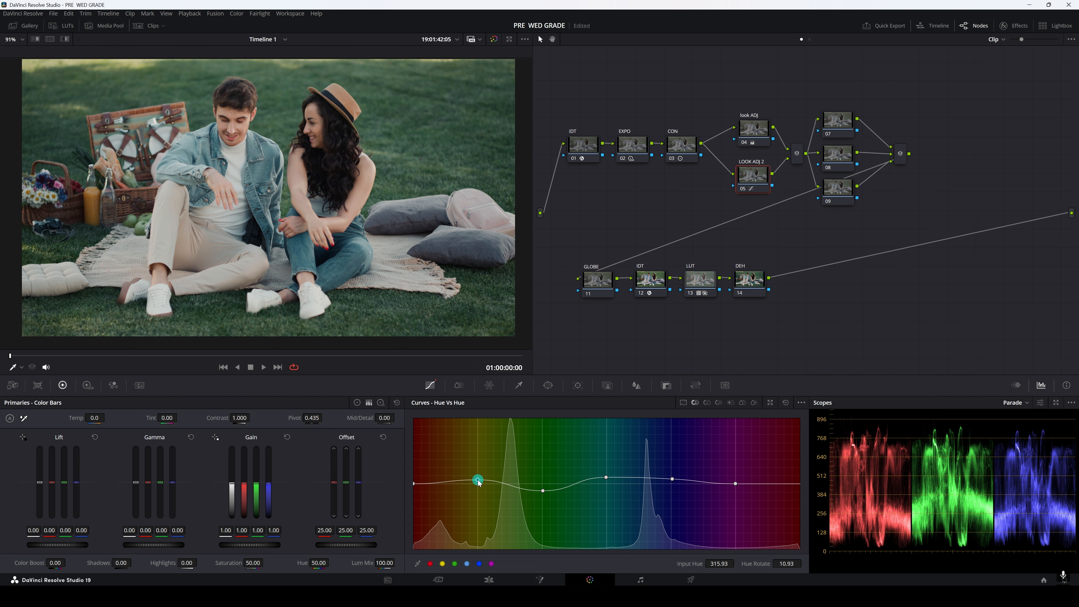
Step: Check the green and yellow hue shifts by disabling and re-enabling the LOOK ADJ 2 node
{"action": "left_click", "coordinate": [743, 189]}
{"action": "left_click", "coordinate": [743, 189]}
{"action": "left_click", "coordinate": [742, 189]}
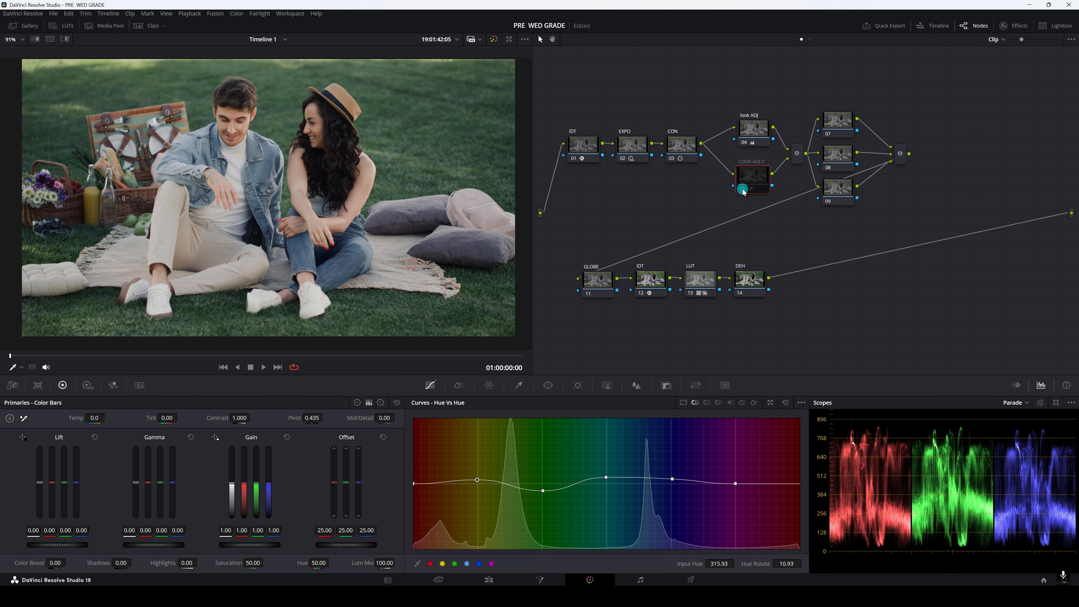
{"action": "left_click", "coordinate": [742, 189]}
{"action": "left_click", "coordinate": [230, 169]}
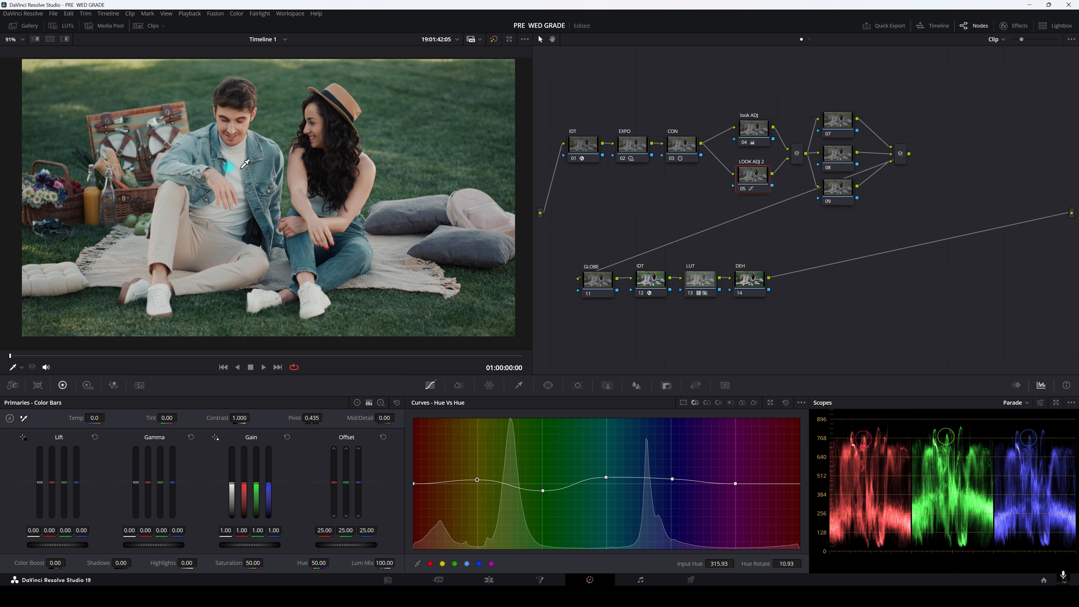
Step: Compare the couple's image with both the look ADJ and LOOK ADJ 2 nodes disabled and enabled, leaving them enabled
{"action": "left_click", "coordinate": [213, 157]}
{"action": "left_click_drag", "start_coordinate": [735, 61], "coordinate": [768, 200]}
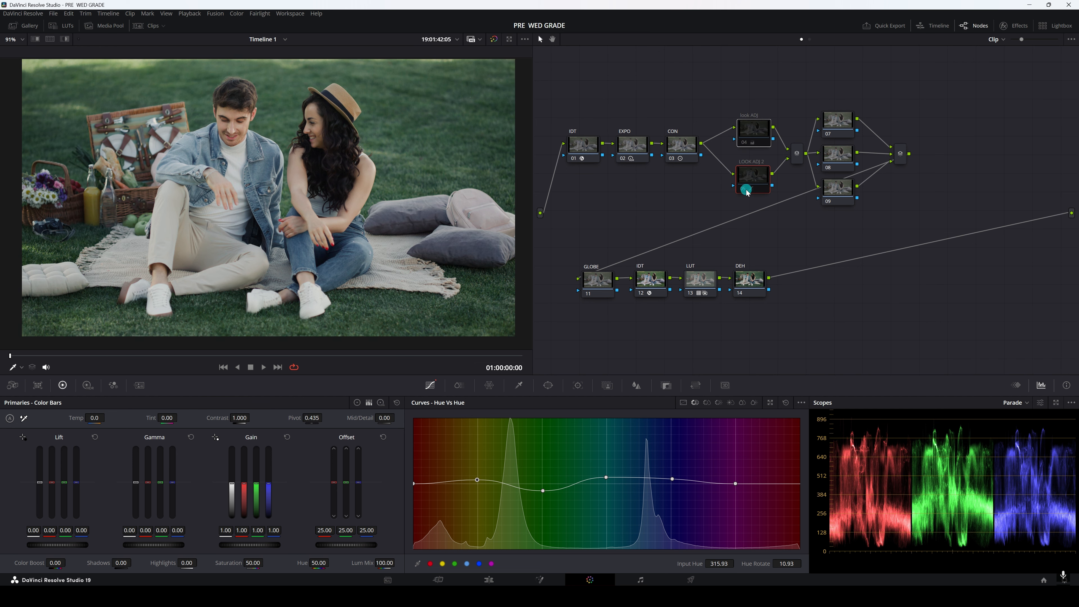
{"action": "scroll", "coordinate": [284, 106], "scroll_direction": "up", "scroll_amount": 1}
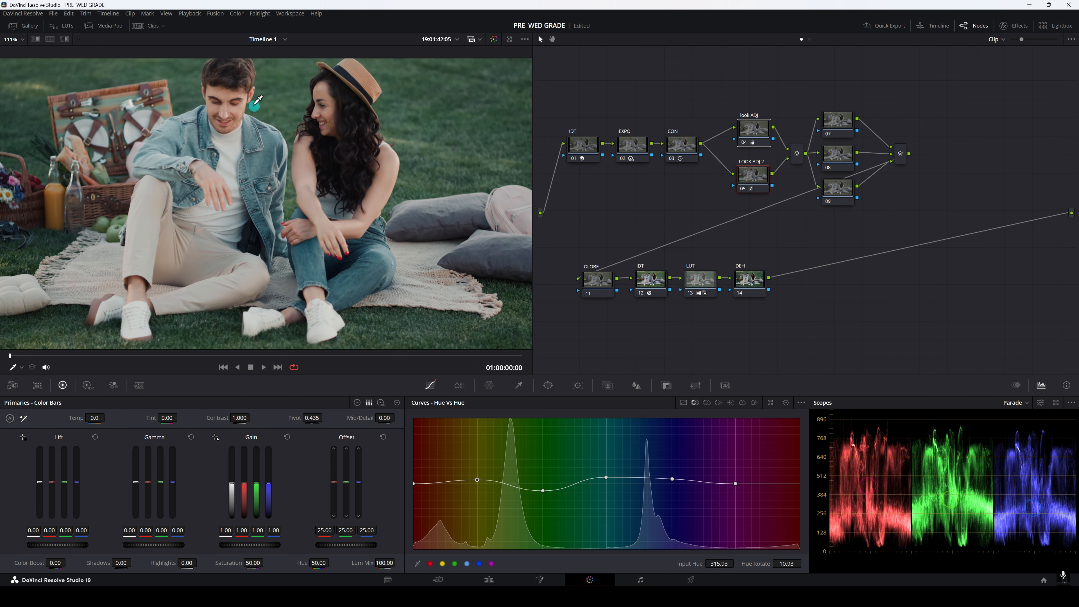
{"action": "key", "text": "ctrl+d"}
{"action": "key", "text": "ctrl+d"}
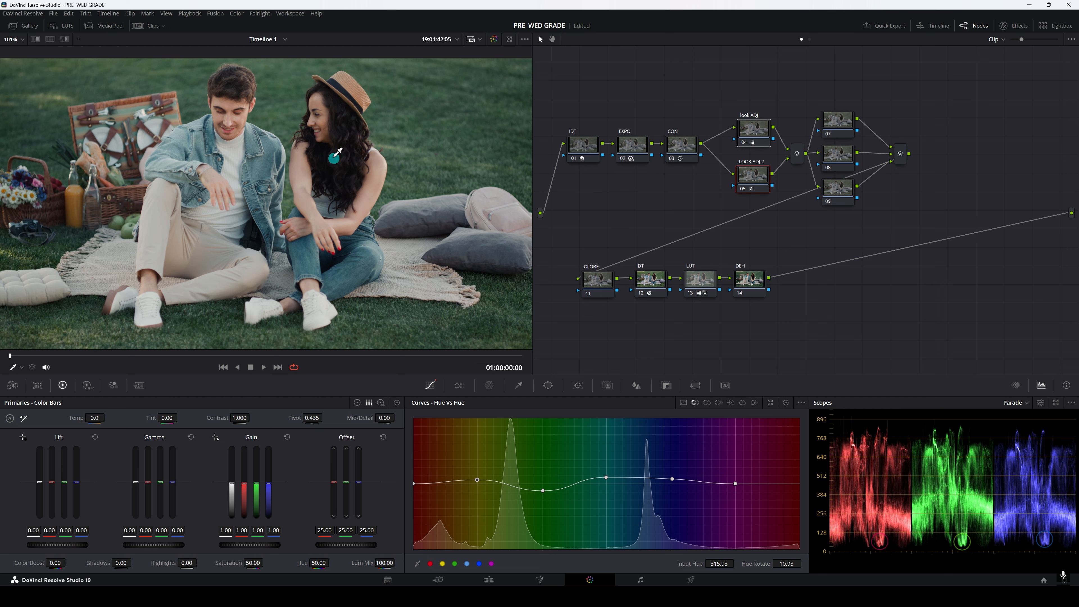
{"action": "key", "text": "ctrl+d"}
{"action": "key", "text": "ctrl+d"}
{"action": "scroll", "coordinate": [216, 217], "scroll_direction": "down", "scroll_amount": 2}
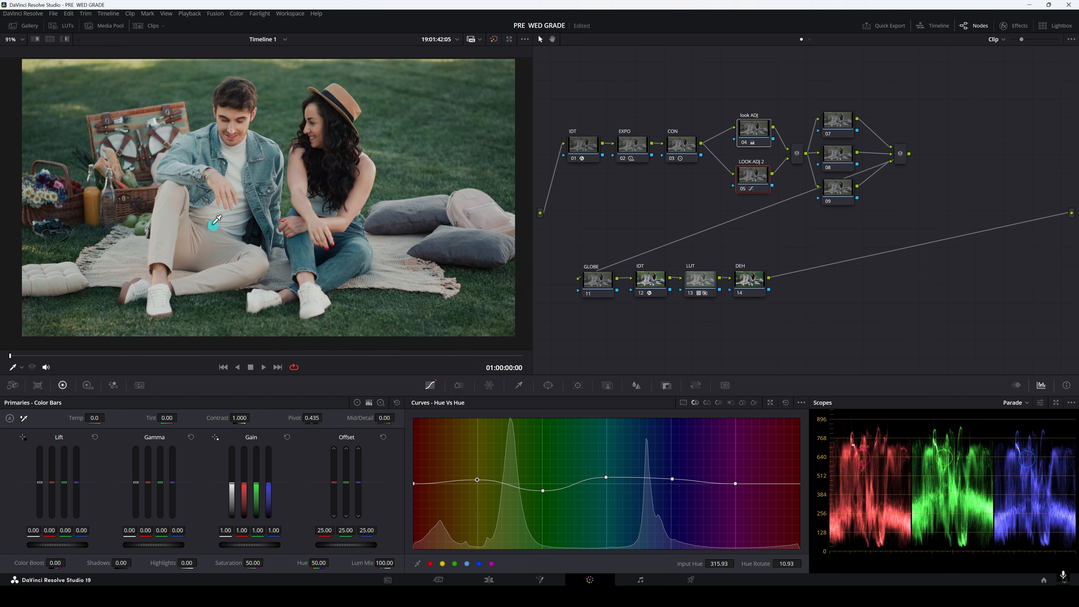
{"action": "left_click", "coordinate": [739, 100]}
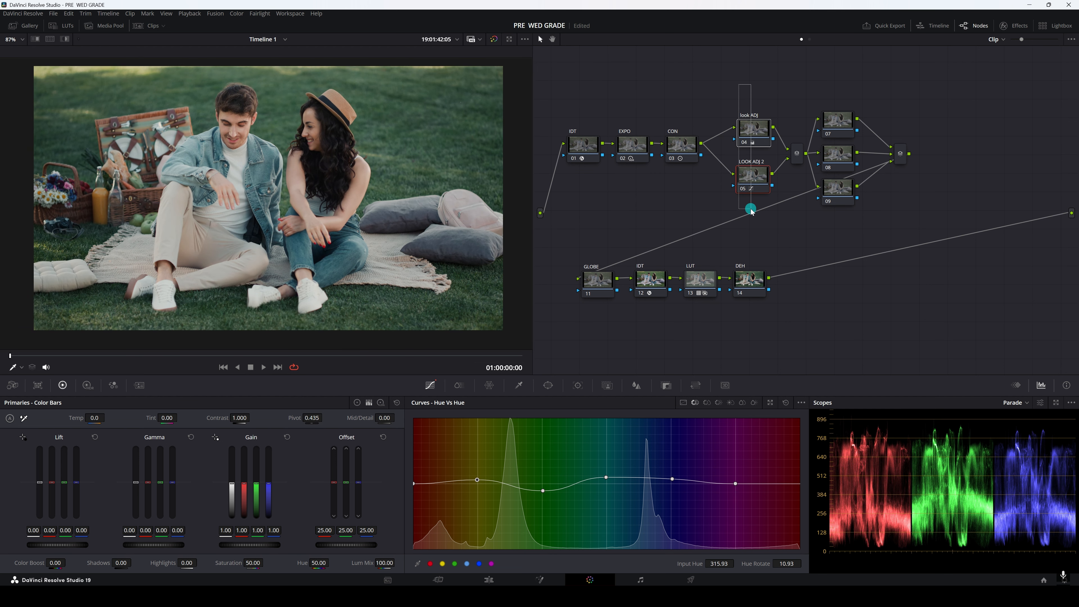
Step: Save the project and apply the Dehancer Pro effect to the DEH node
{"action": "key", "text": "ctrl+s"}
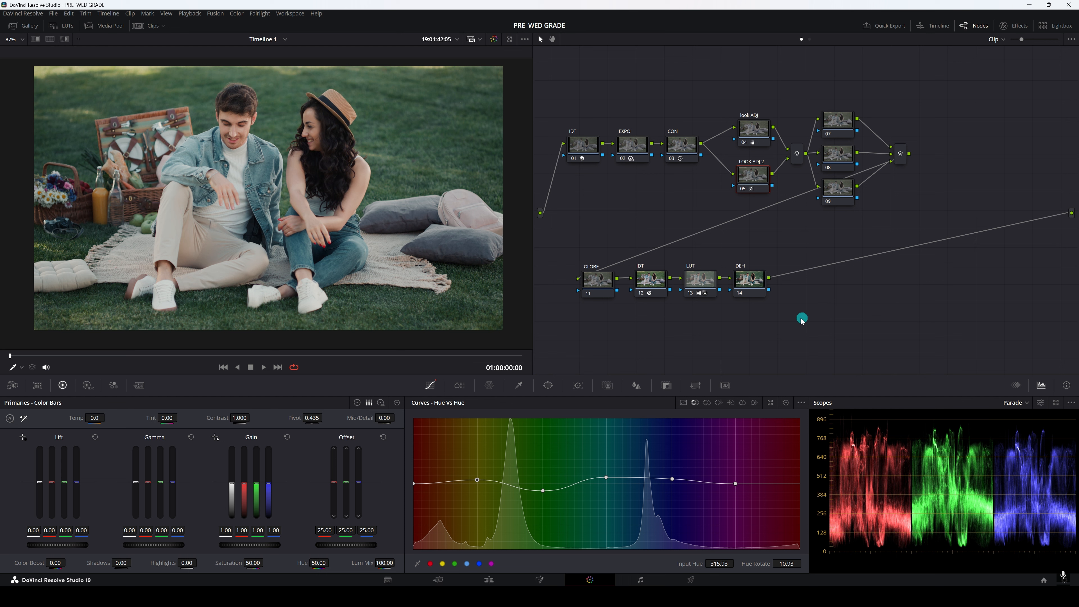
{"action": "left_click", "coordinate": [683, 402]}
{"action": "left_click", "coordinate": [749, 280]}
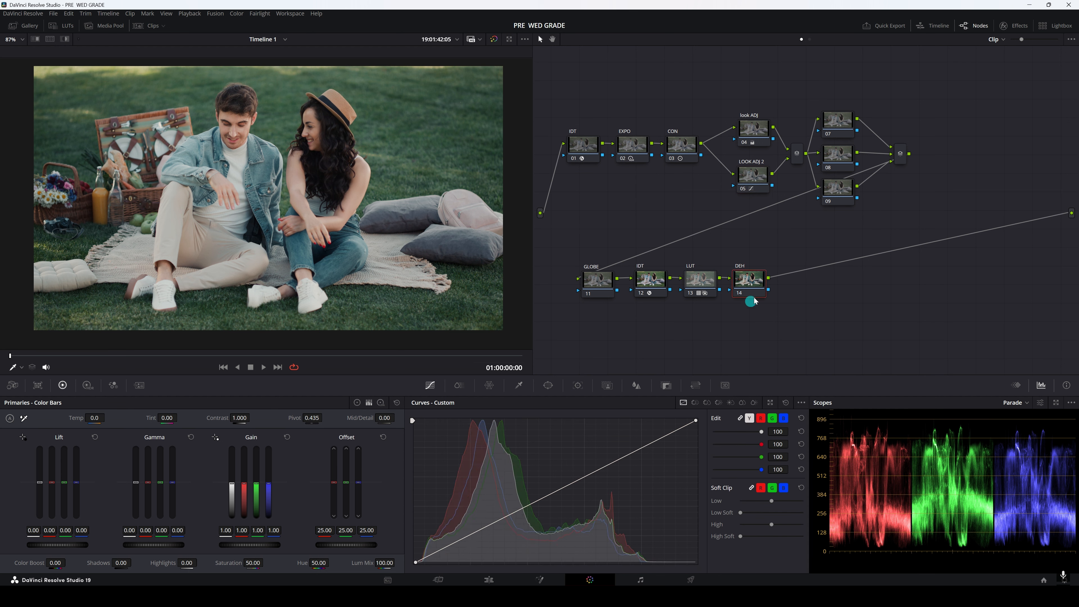
{"action": "left_click", "coordinate": [1020, 27]}
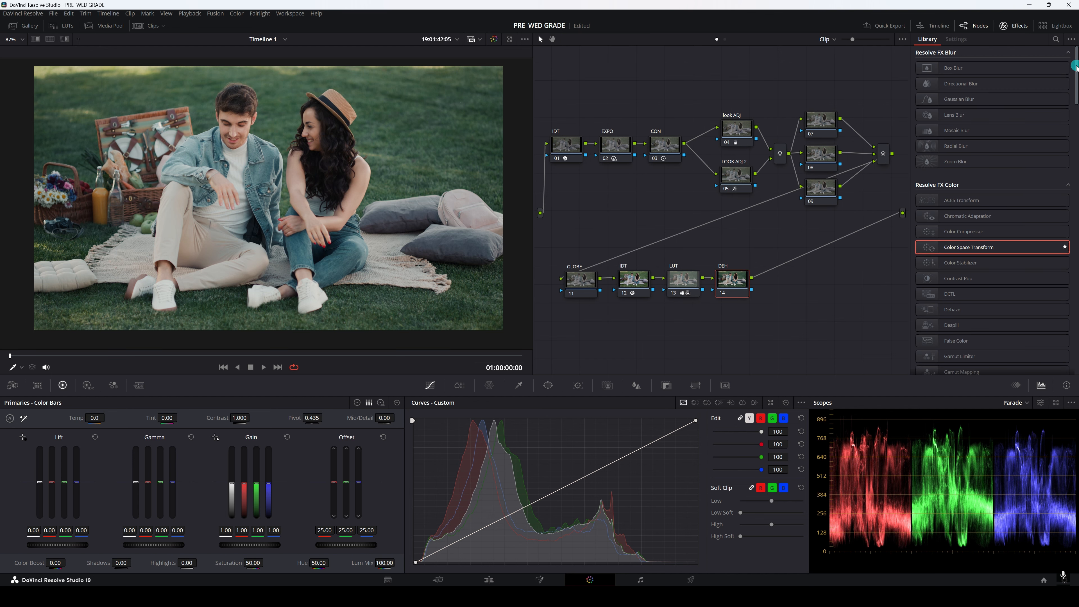
{"action": "left_click_drag", "start_coordinate": [1076, 68], "coordinate": [1076, 344]}
{"action": "left_click_drag", "start_coordinate": [963, 358], "coordinate": [736, 283]}
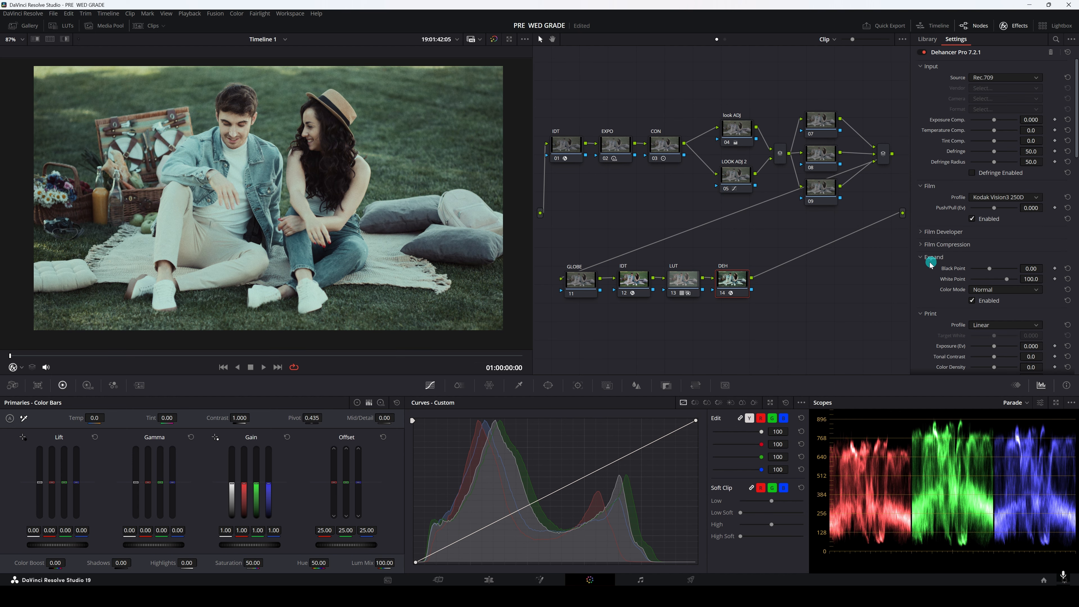
Step: Disable all Dehancer tools on the DEH node and set the quality to High - slow
{"action": "scroll", "coordinate": [980, 313], "scroll_direction": "down", "scroll_amount": 15}
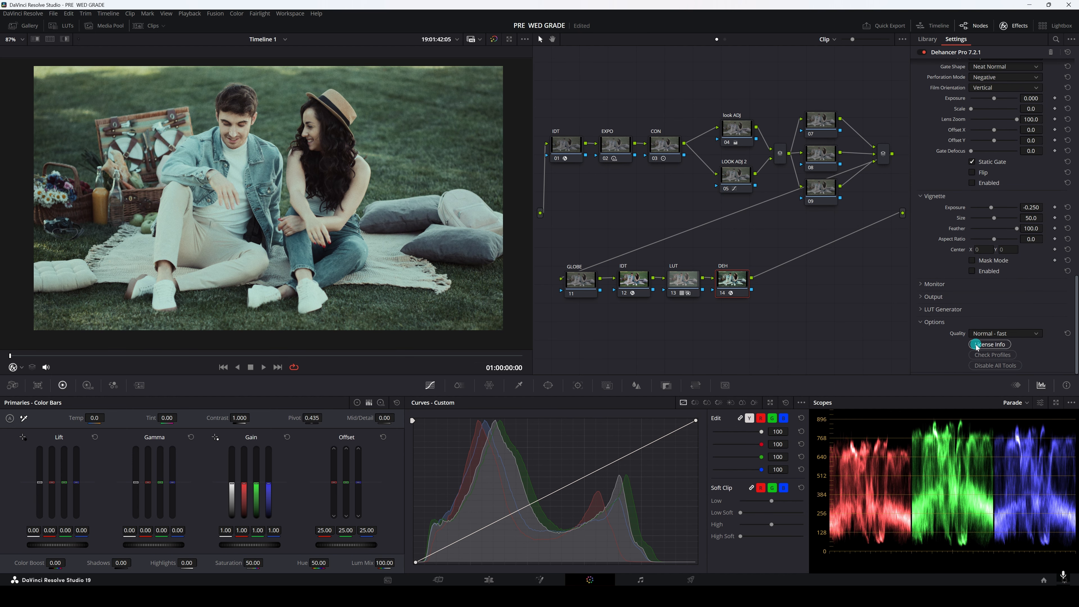
{"action": "left_click", "coordinate": [986, 366]}
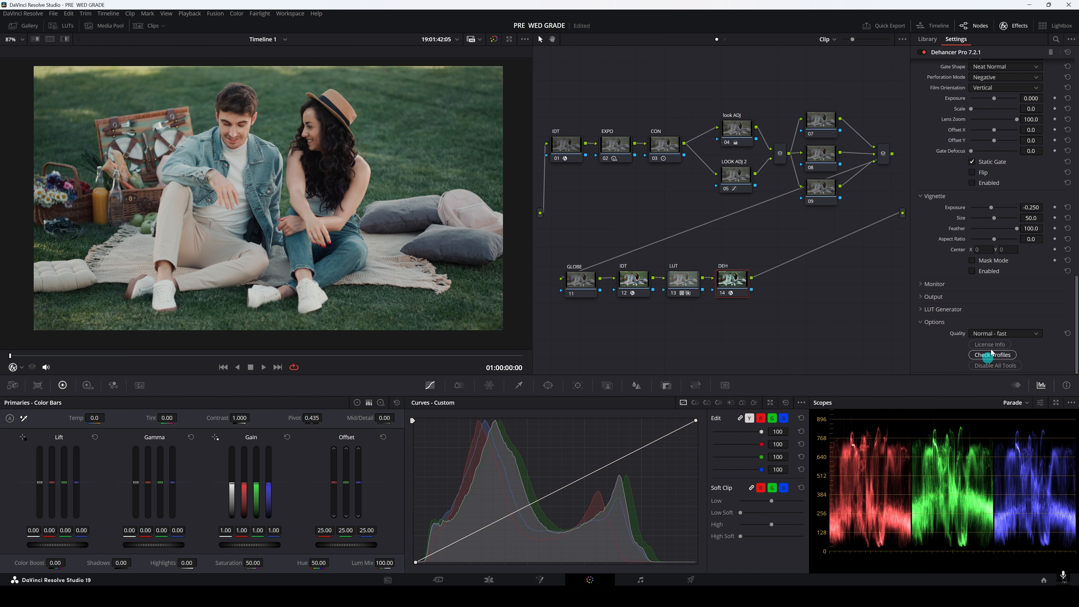
{"action": "left_click", "coordinate": [986, 333]}
{"action": "left_click", "coordinate": [983, 355]}
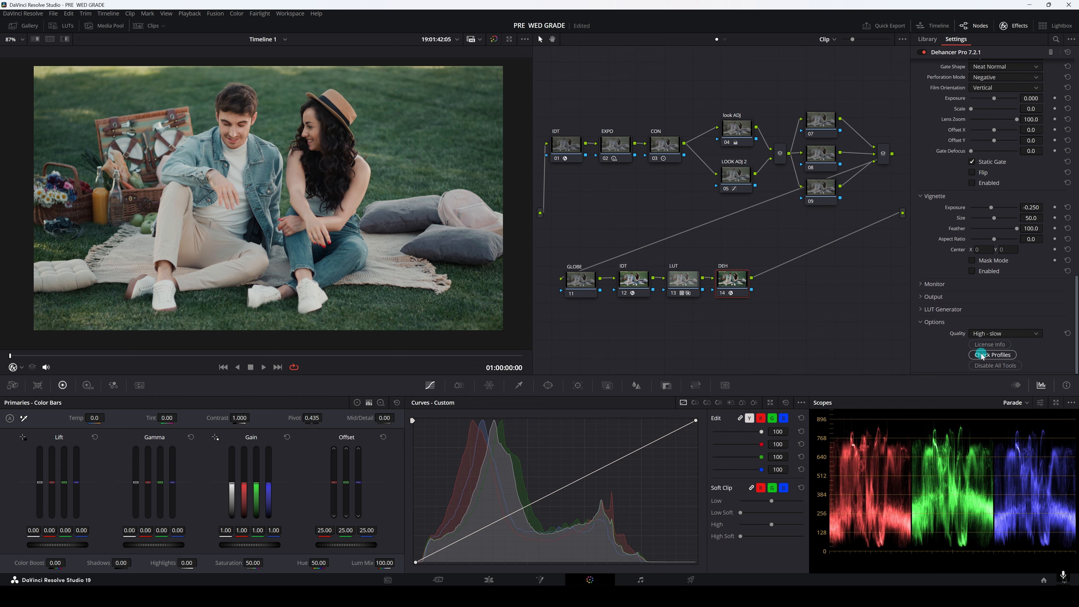
Step: Enable Dehancer's Film Compression, comparing the denim and skin up close with it off and on
{"action": "scroll", "coordinate": [968, 253], "scroll_direction": "up", "scroll_amount": 5}
{"action": "scroll", "coordinate": [969, 253], "scroll_direction": "up", "scroll_amount": 10}
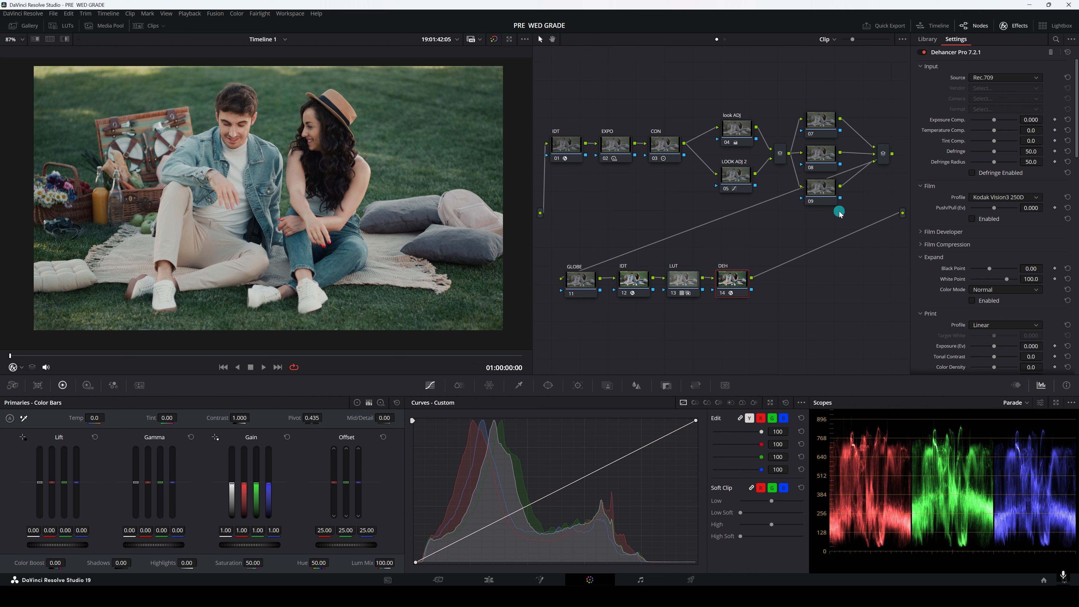
{"action": "left_click", "coordinate": [938, 245]}
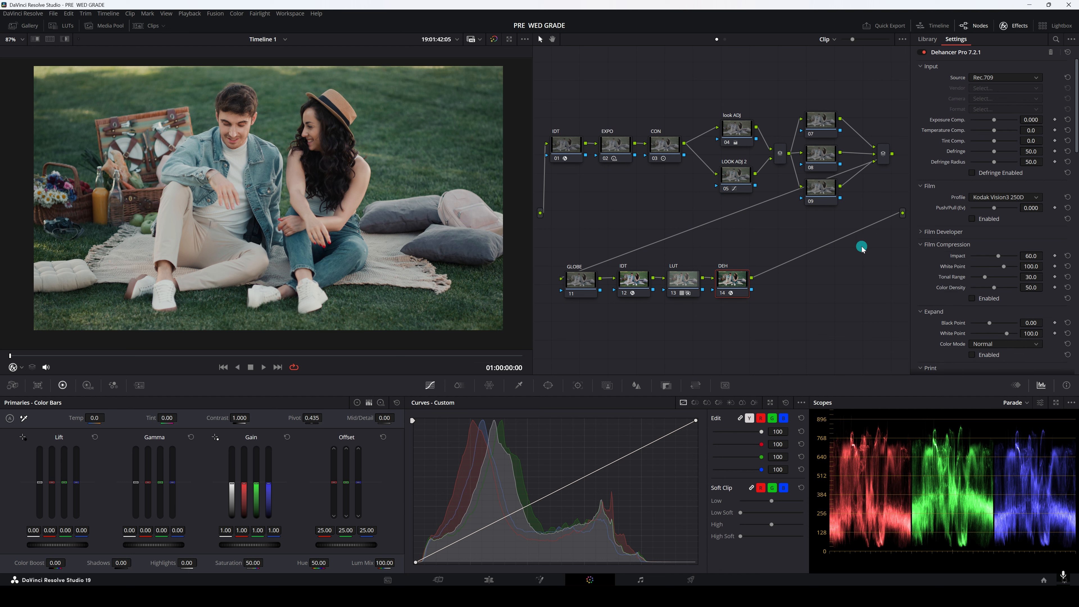
{"action": "left_click", "coordinate": [974, 298]}
{"action": "left_click", "coordinate": [974, 298]}
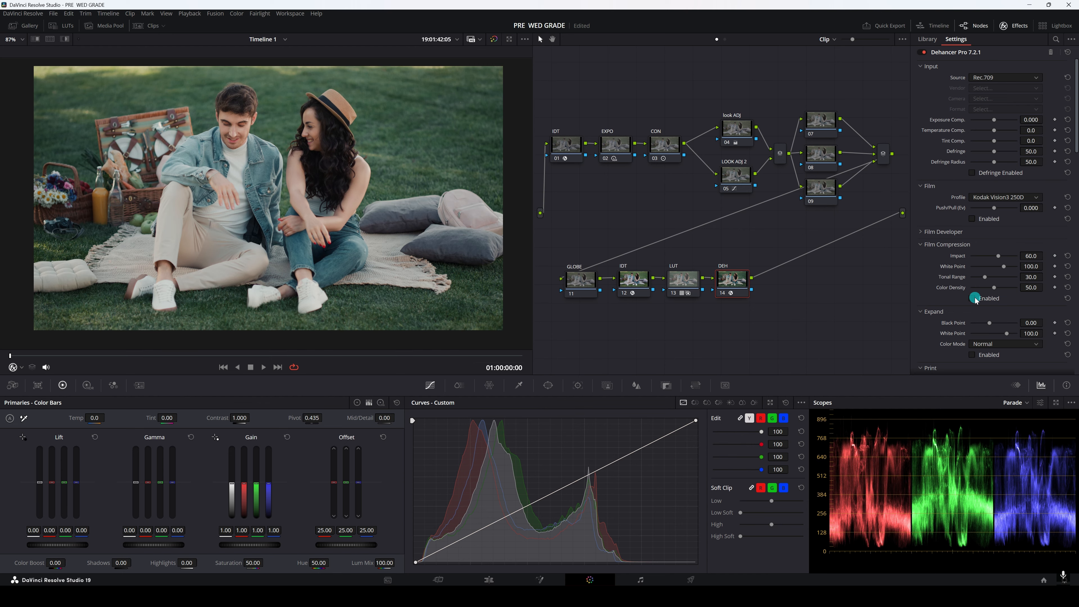
{"action": "scroll", "coordinate": [232, 173], "scroll_direction": "up", "scroll_amount": 4}
{"action": "scroll", "coordinate": [231, 172], "scroll_direction": "up", "scroll_amount": 2}
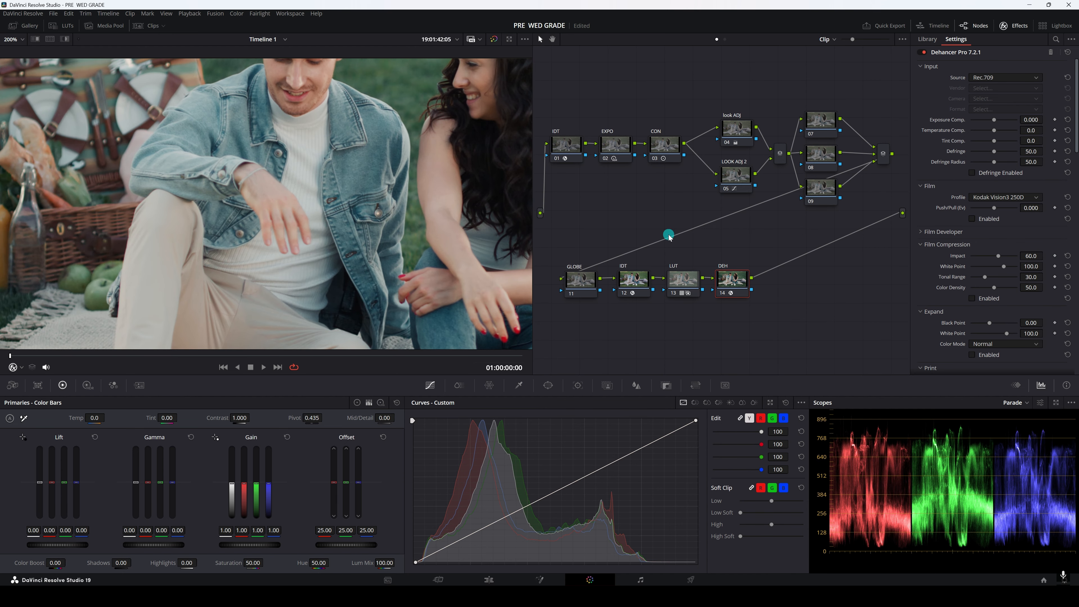
{"action": "left_click", "coordinate": [973, 298]}
{"action": "left_click", "coordinate": [973, 299]}
{"action": "left_click", "coordinate": [972, 299]}
{"action": "left_click", "coordinate": [973, 299]}
{"action": "left_click", "coordinate": [973, 299]}
{"action": "left_click", "coordinate": [972, 298]}
{"action": "left_click", "coordinate": [973, 299]}
{"action": "left_click", "coordinate": [972, 298]}
{"action": "left_click", "coordinate": [973, 298]}
{"action": "left_click", "coordinate": [973, 299]}
{"action": "left_click", "coordinate": [973, 298]}
{"action": "scroll", "coordinate": [423, 204], "scroll_direction": "down", "scroll_amount": 3}
{"action": "scroll", "coordinate": [324, 212], "scroll_direction": "down", "scroll_amount": 1}
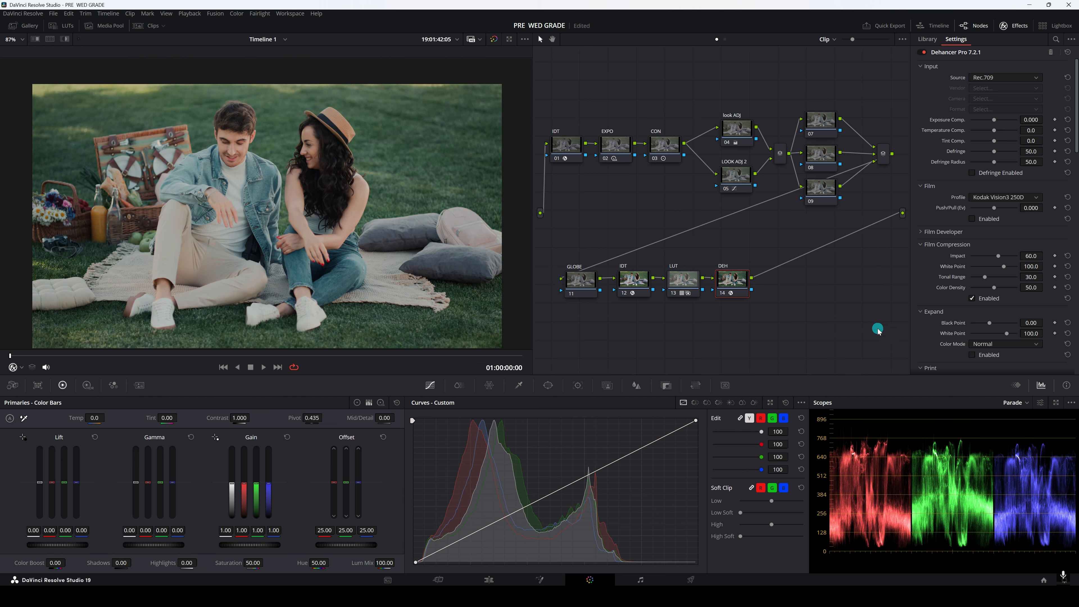
Step: Enable Dehancer's Bloom, comparing the faces up close with it off and on, and close the effect settings
{"action": "scroll", "coordinate": [940, 319], "scroll_direction": "down", "scroll_amount": 5}
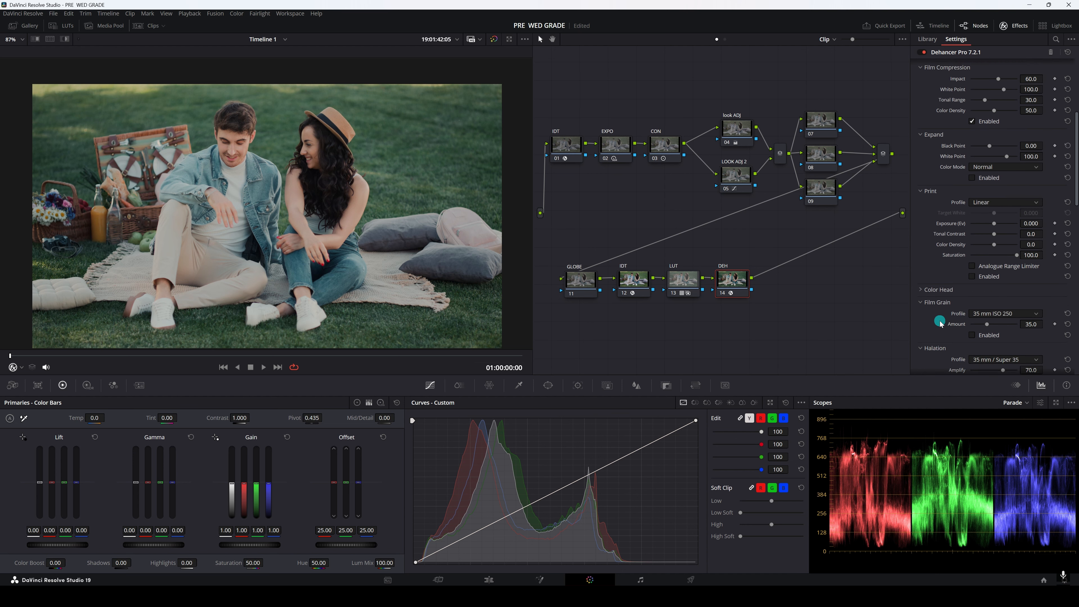
{"action": "scroll", "coordinate": [940, 323], "scroll_direction": "down", "scroll_amount": 3}
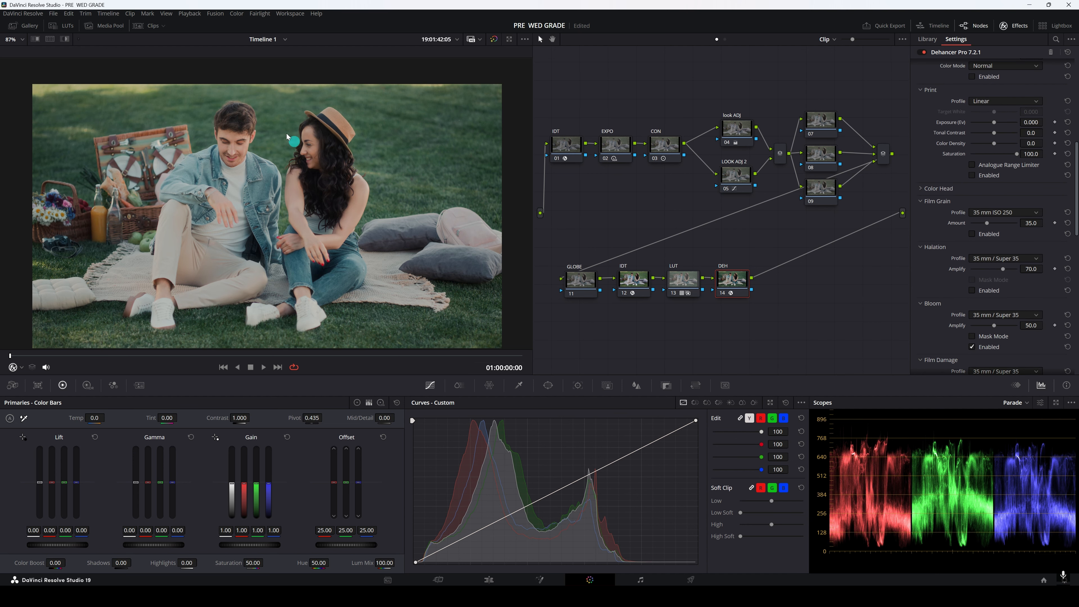
{"action": "scroll", "coordinate": [334, 257], "scroll_direction": "up", "scroll_amount": 4}
{"action": "scroll", "coordinate": [334, 258], "scroll_direction": "up", "scroll_amount": 5}
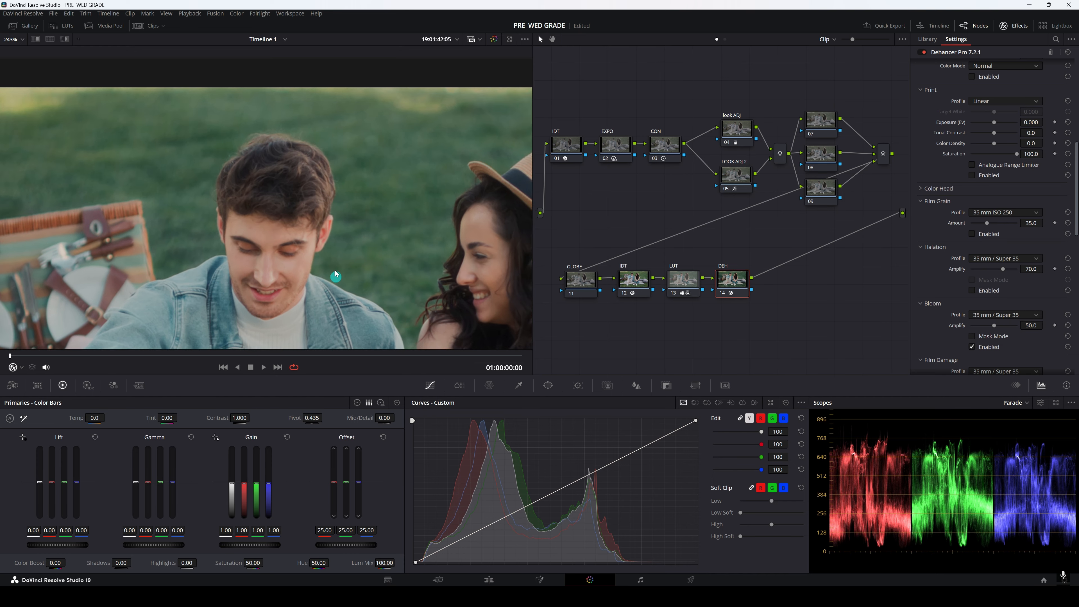
{"action": "left_click", "coordinate": [972, 348]}
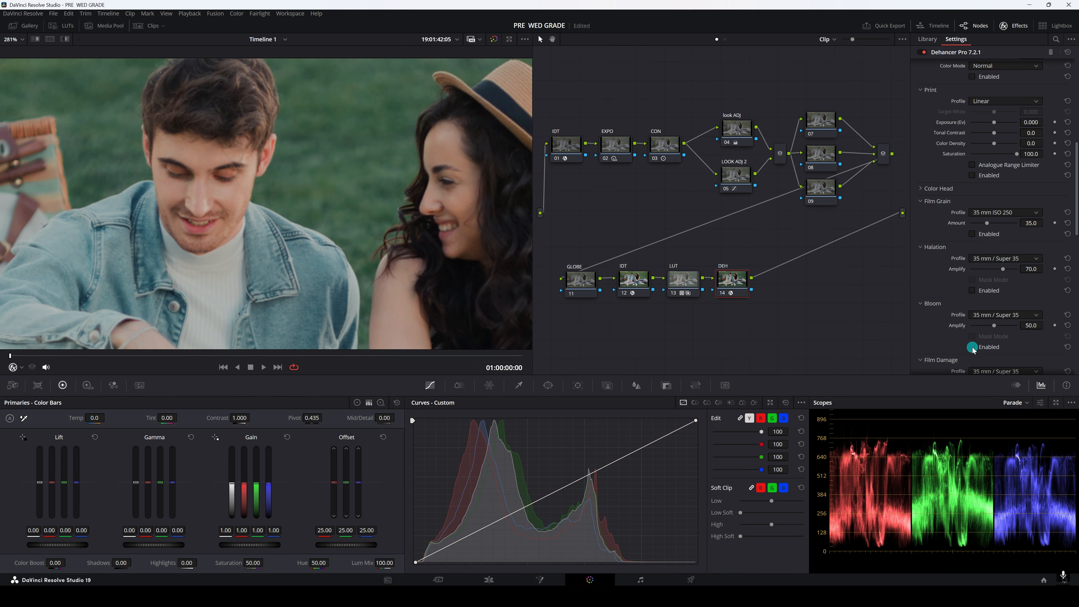
{"action": "left_click", "coordinate": [972, 347]}
{"action": "left_click", "coordinate": [973, 347]}
{"action": "left_click", "coordinate": [972, 347]}
{"action": "left_click", "coordinate": [973, 347]}
{"action": "left_click", "coordinate": [972, 347]}
{"action": "left_click", "coordinate": [972, 347]}
{"action": "left_click", "coordinate": [973, 347]}
{"action": "left_click", "coordinate": [259, 225]}
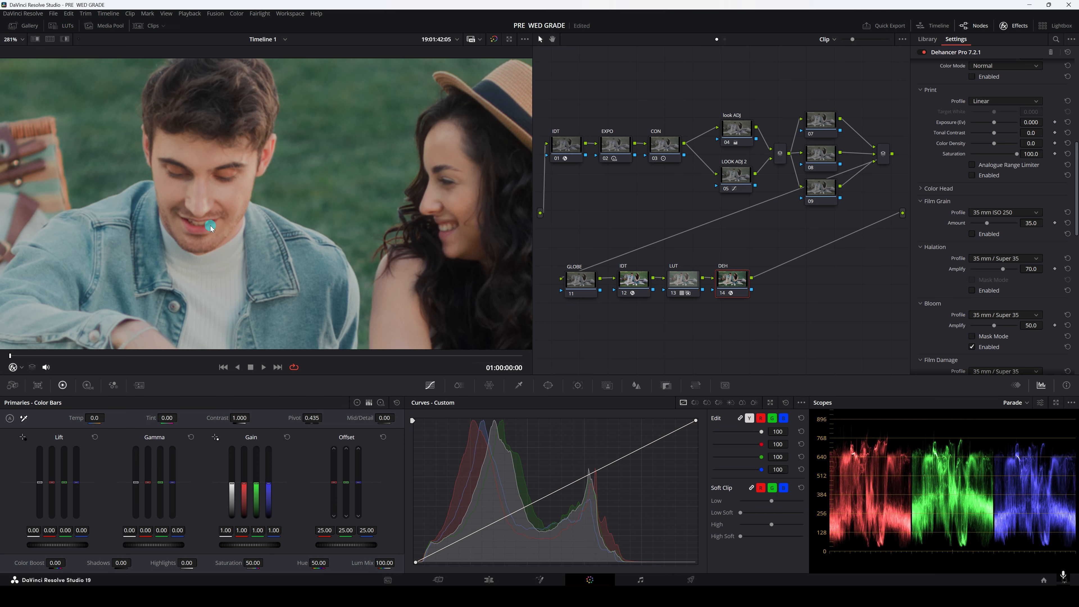
{"action": "left_click_drag", "start_coordinate": [211, 226], "coordinate": [301, 190]}
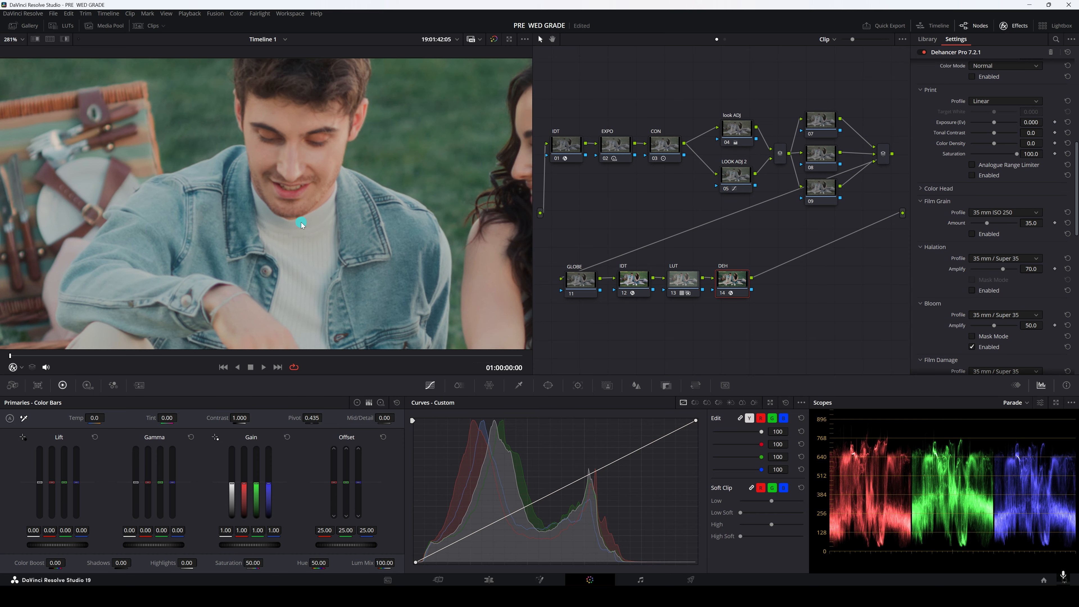
{"action": "key", "text": "shift+z"}
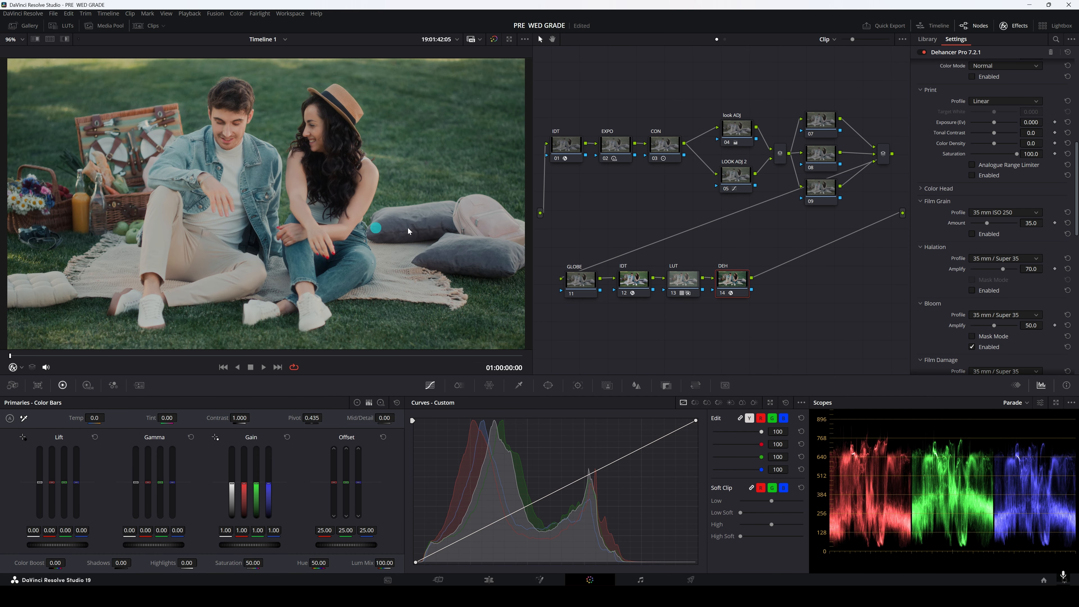
{"action": "scroll", "coordinate": [956, 346], "scroll_direction": "down", "scroll_amount": 7}
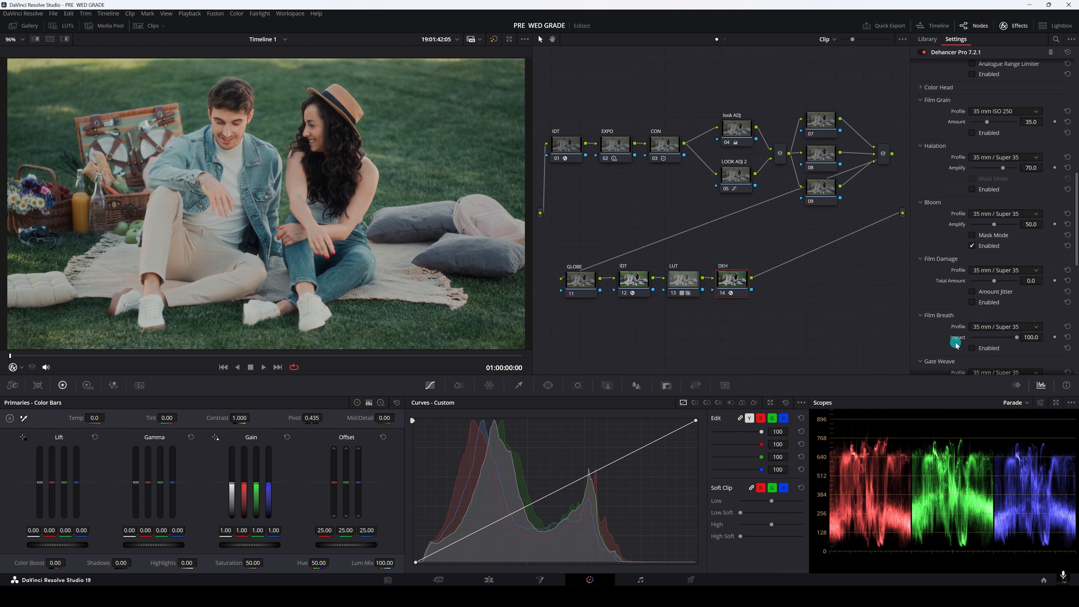
{"action": "scroll", "coordinate": [955, 346], "scroll_direction": "up", "scroll_amount": 4}
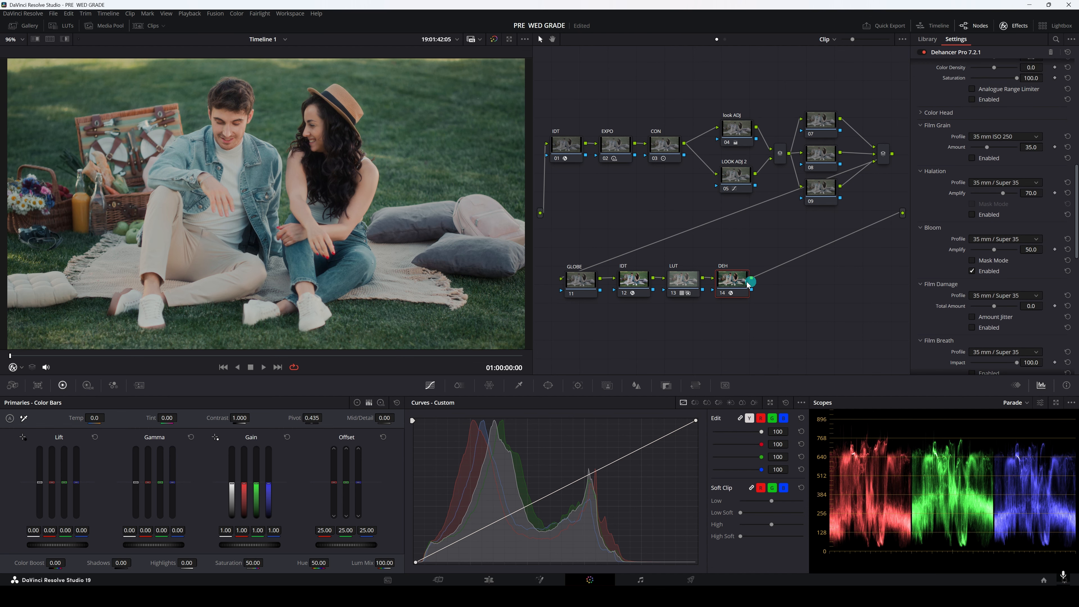
{"action": "left_click", "coordinate": [1020, 26]}
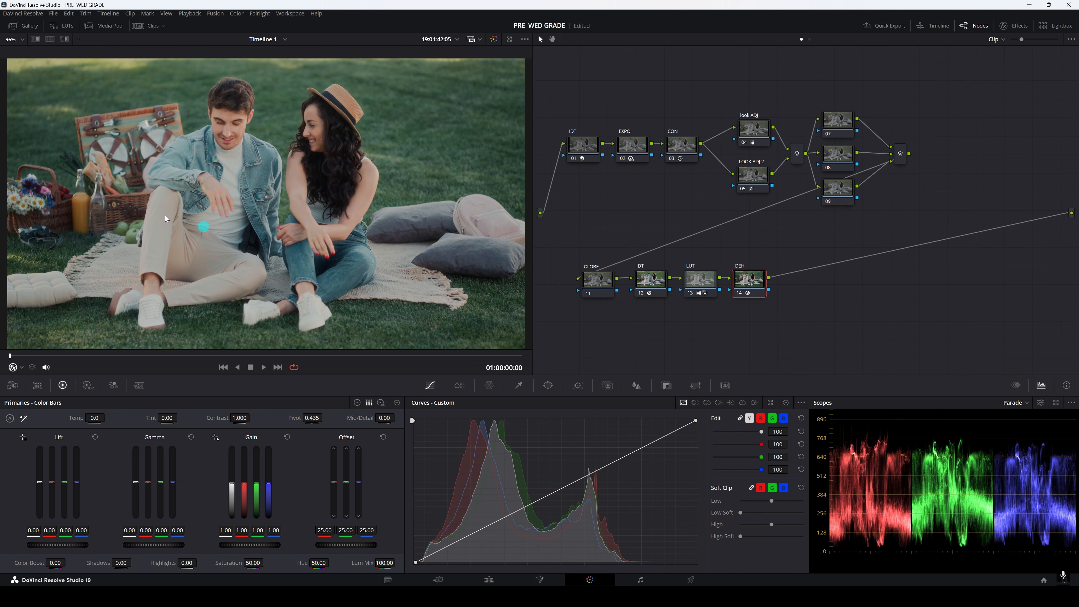
Step: Grab a still of the graded frame and check it in the gallery
{"action": "scroll", "coordinate": [242, 204], "scroll_direction": "down", "scroll_amount": 1}
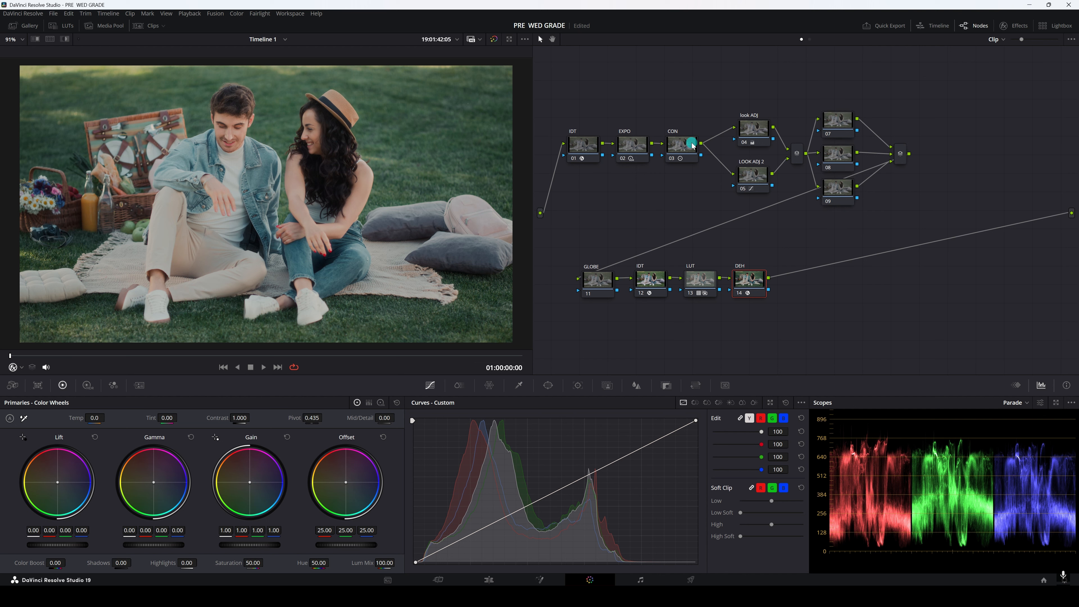
{"action": "right_click", "coordinate": [268, 145]}
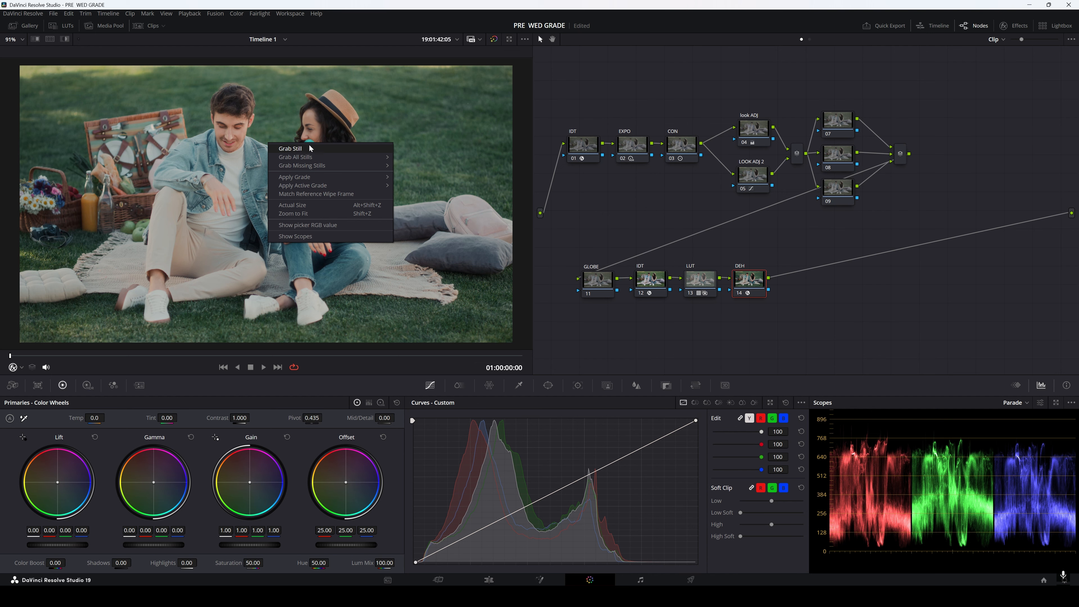
{"action": "left_click", "coordinate": [287, 150]}
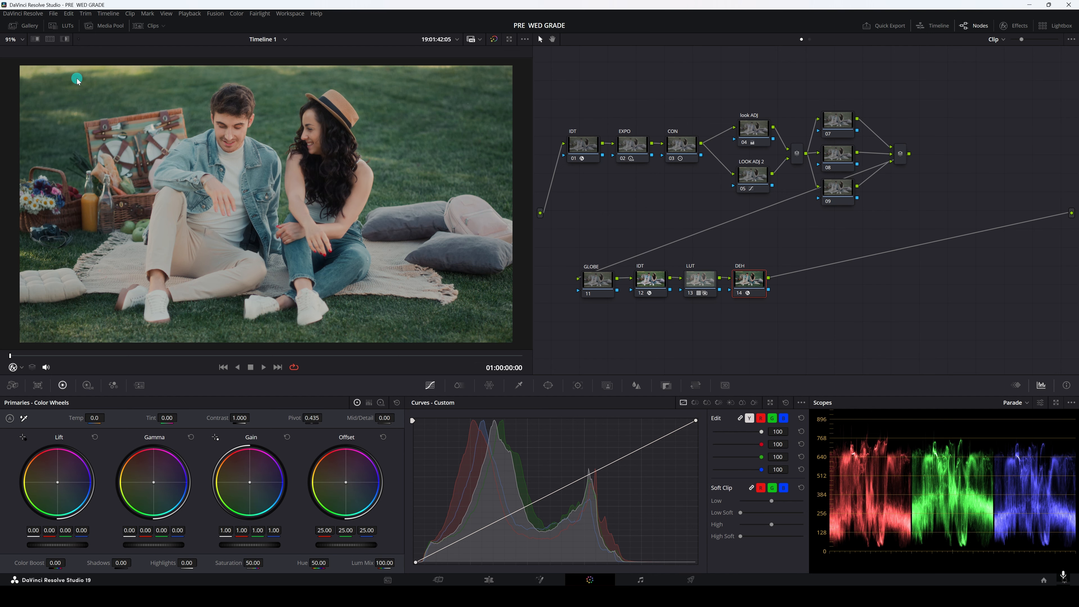
{"action": "left_click", "coordinate": [37, 30]}
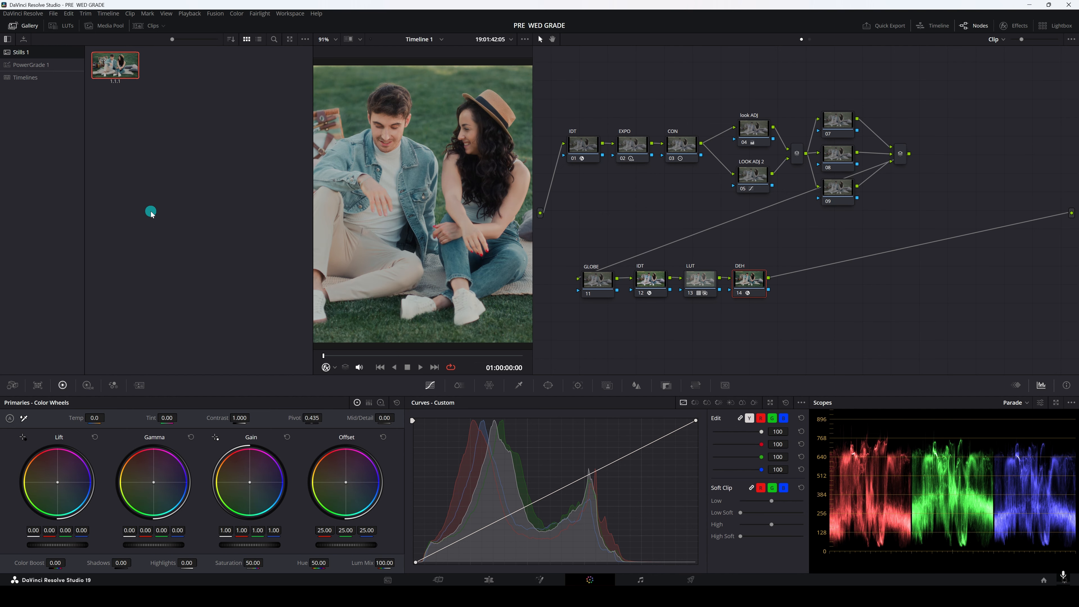
{"action": "left_click", "coordinate": [35, 26]}
{"action": "left_click", "coordinate": [345, 138]}
Step: Show the timeline's clip thumbnails and copy the first clip's grade to the other three RED clips
{"action": "left_click", "coordinate": [153, 27]}
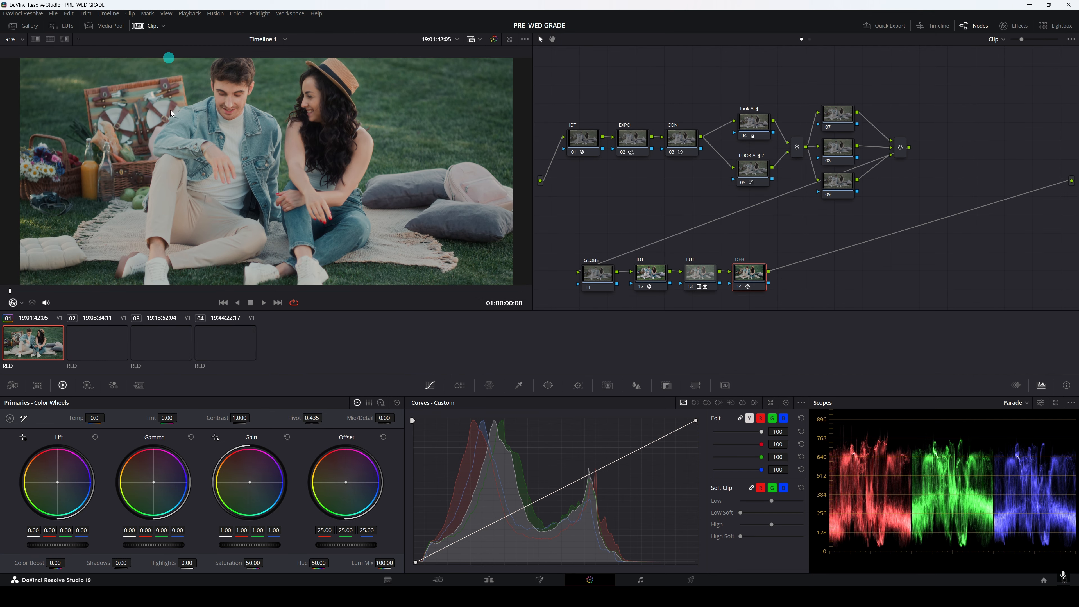
{"action": "left_click", "coordinate": [336, 343]}
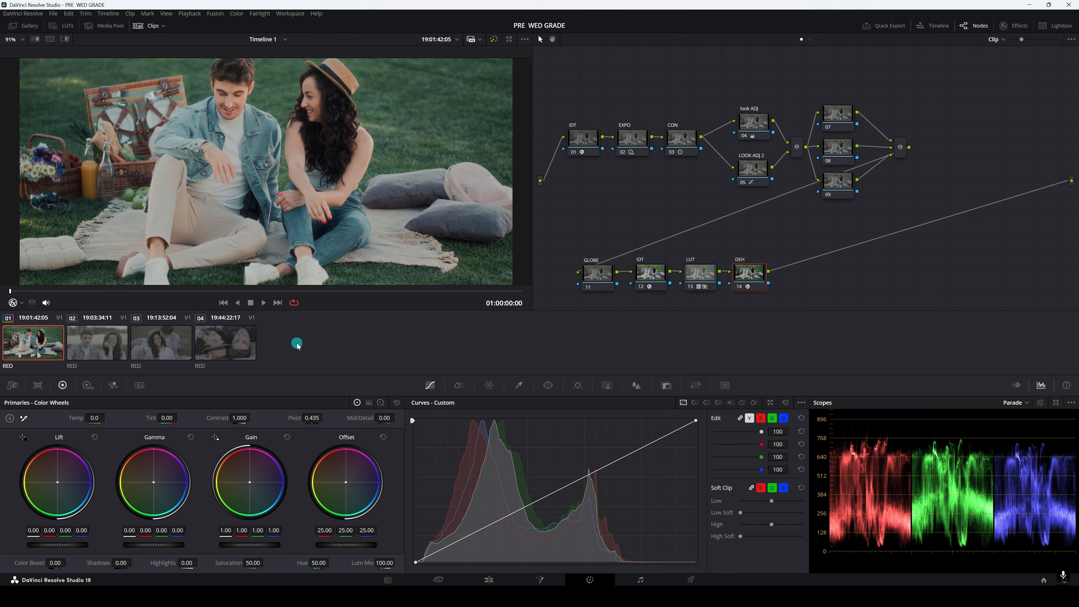
{"action": "key", "text": "ctrl+a"}
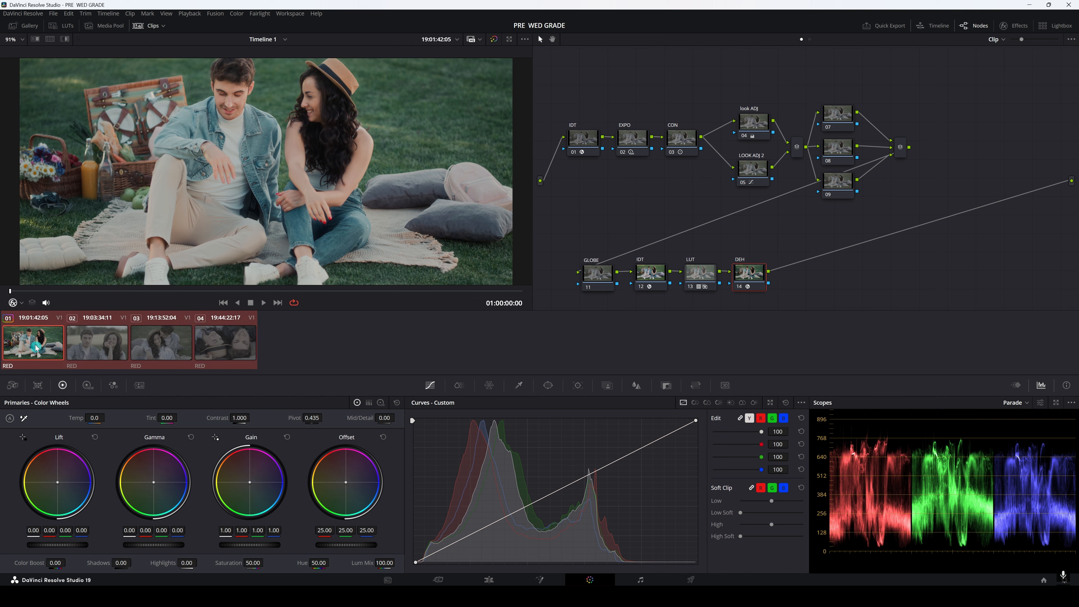
{"action": "left_click", "coordinate": [42, 349]}
{"action": "middle_click", "coordinate": [39, 340]}
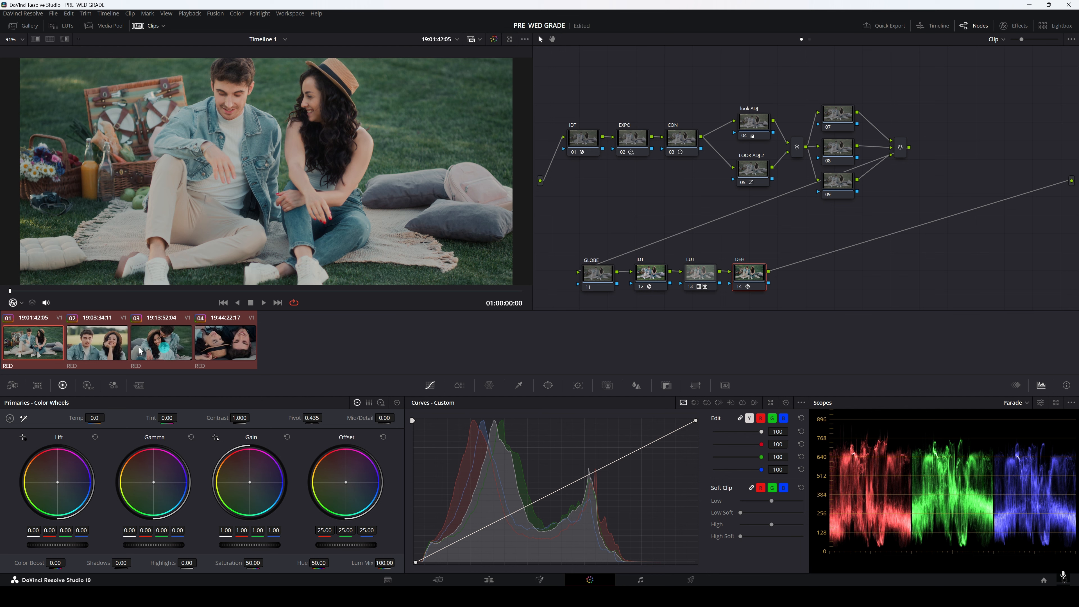
Step: Review the copied grade on all four RED clips in turn and return to the first clip
{"action": "left_click", "coordinate": [108, 347]}
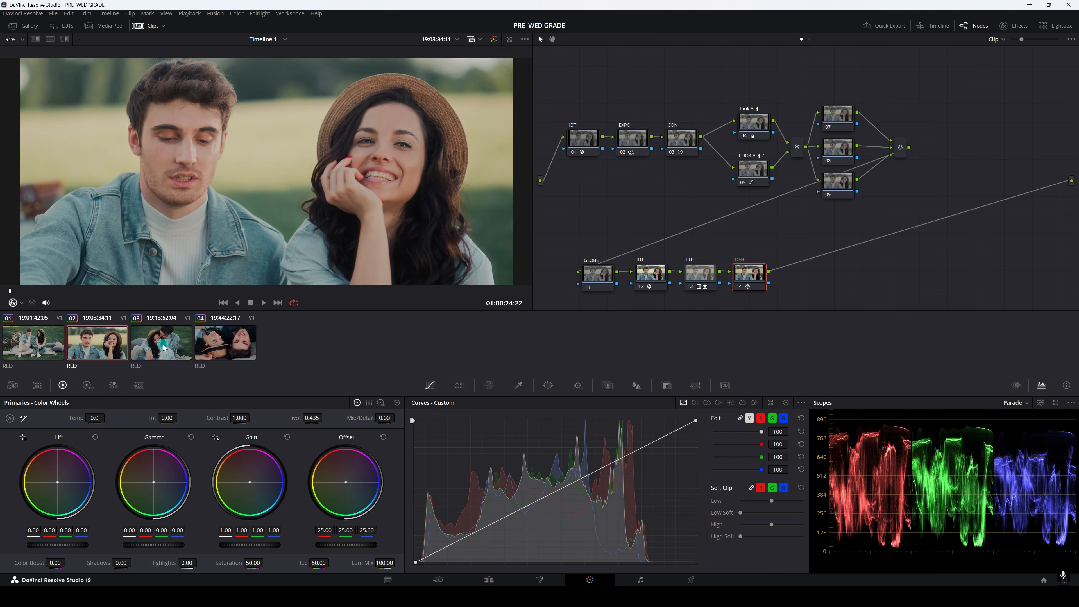
{"action": "left_click", "coordinate": [166, 348]}
{"action": "left_click", "coordinate": [223, 351]}
{"action": "left_click", "coordinate": [162, 344]}
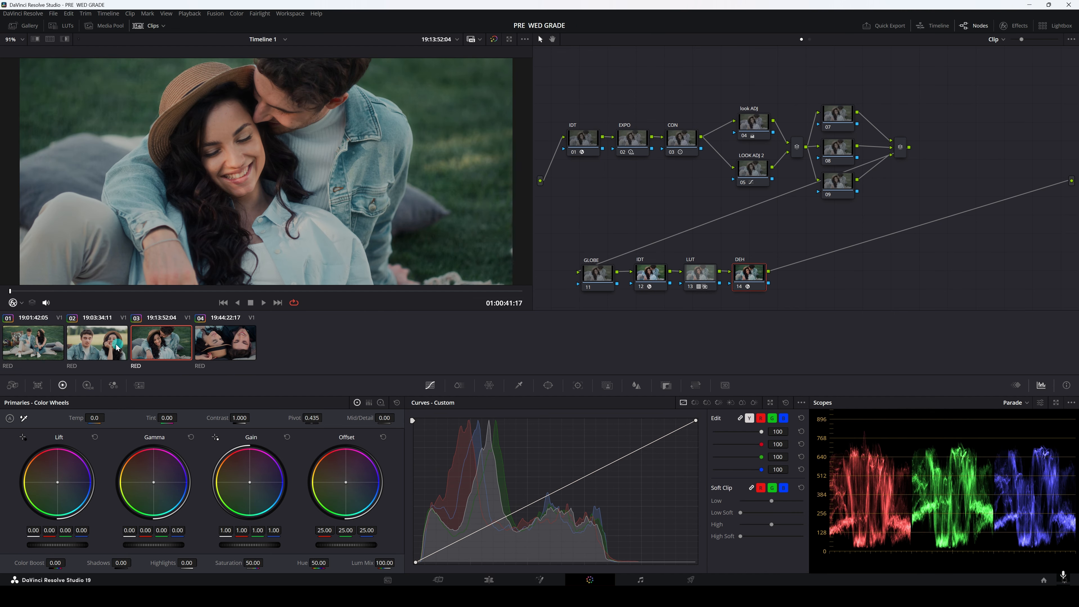
{"action": "left_click", "coordinate": [97, 344]}
{"action": "left_click", "coordinate": [47, 343]}
{"action": "left_click", "coordinate": [97, 344]}
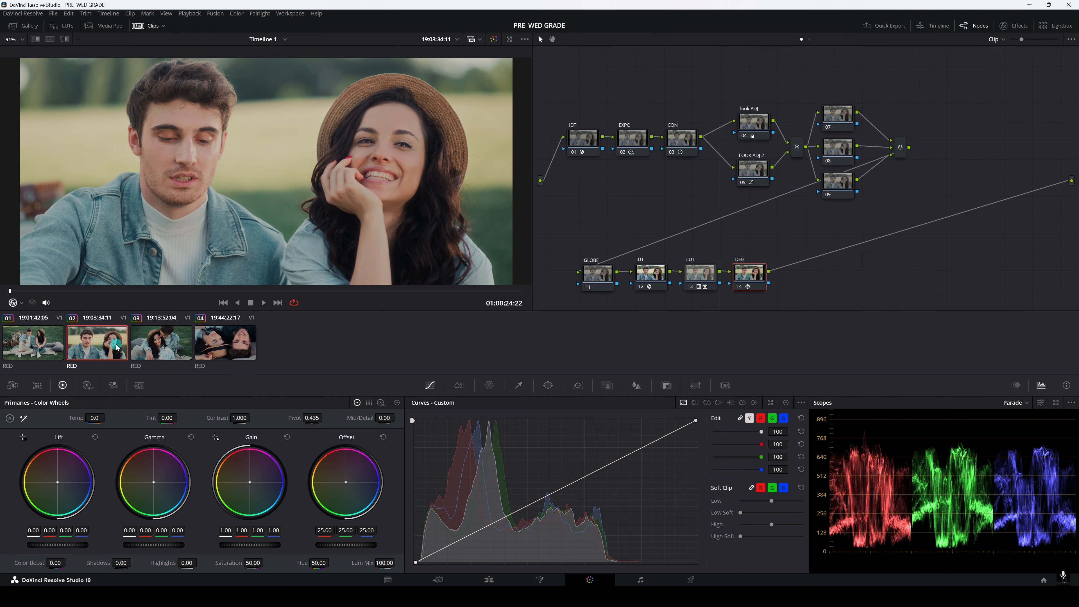
{"action": "left_click", "coordinate": [225, 343]}
{"action": "left_click", "coordinate": [55, 345]}
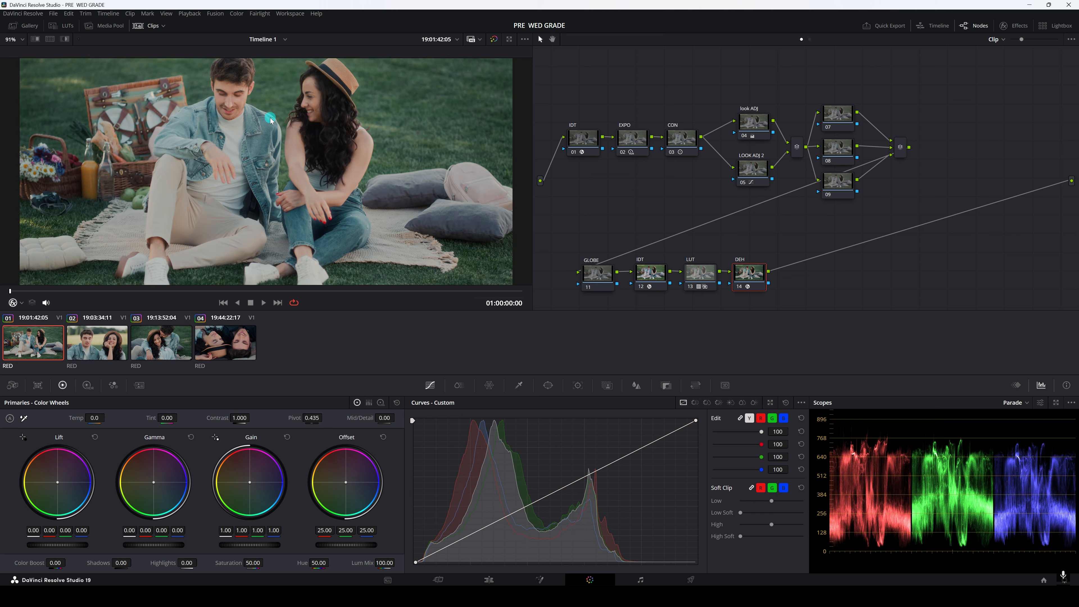
Step: Hide the clip thumbnails and check the saved still in the gallery, then close the gallery
{"action": "left_click", "coordinate": [160, 28]}
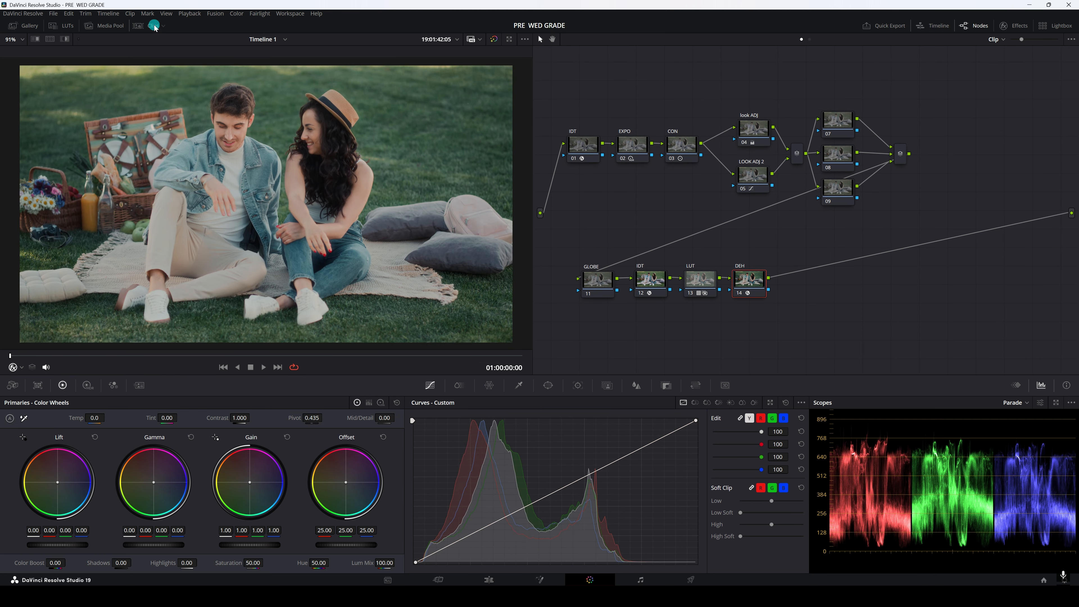
{"action": "left_click", "coordinate": [34, 26]}
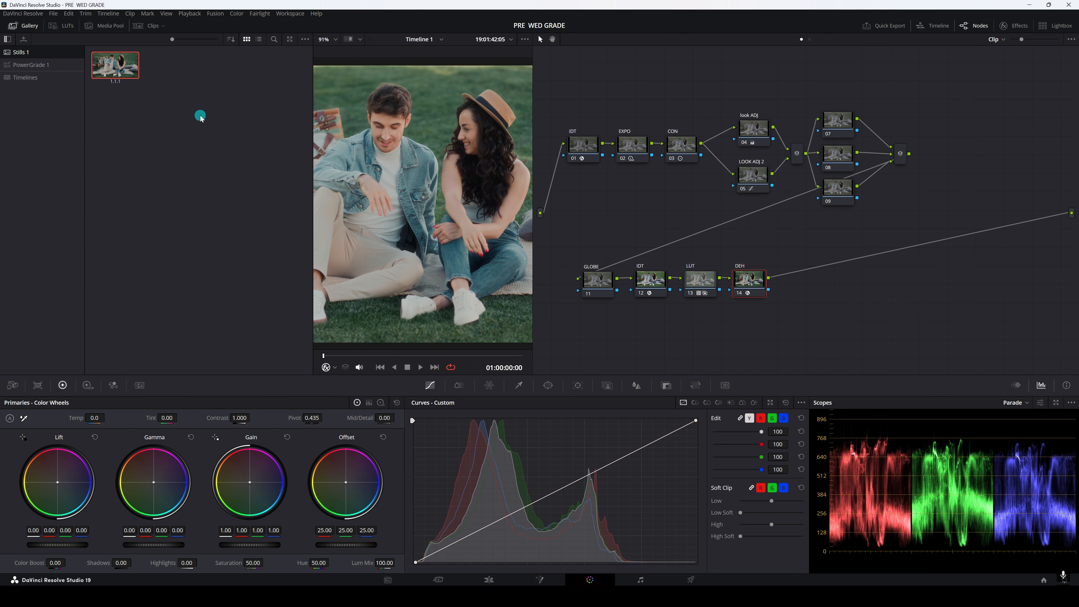
{"action": "left_click", "coordinate": [31, 26]}
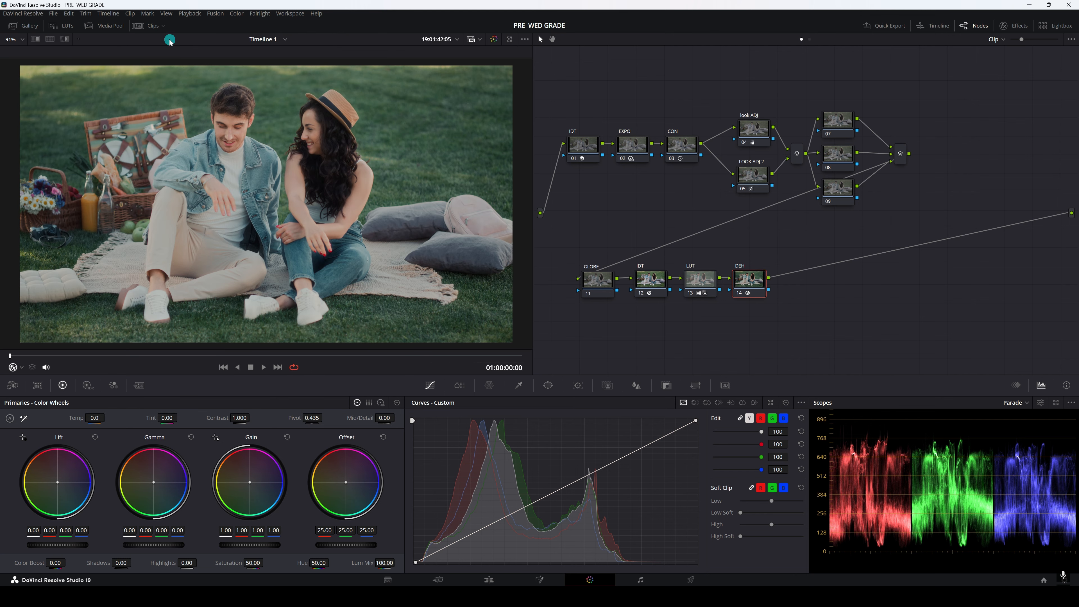
Step: Reset the fourth clip's grade and reapply the full node tree from the gallery still
{"action": "left_click", "coordinate": [158, 27]}
{"action": "left_click", "coordinate": [225, 342]}
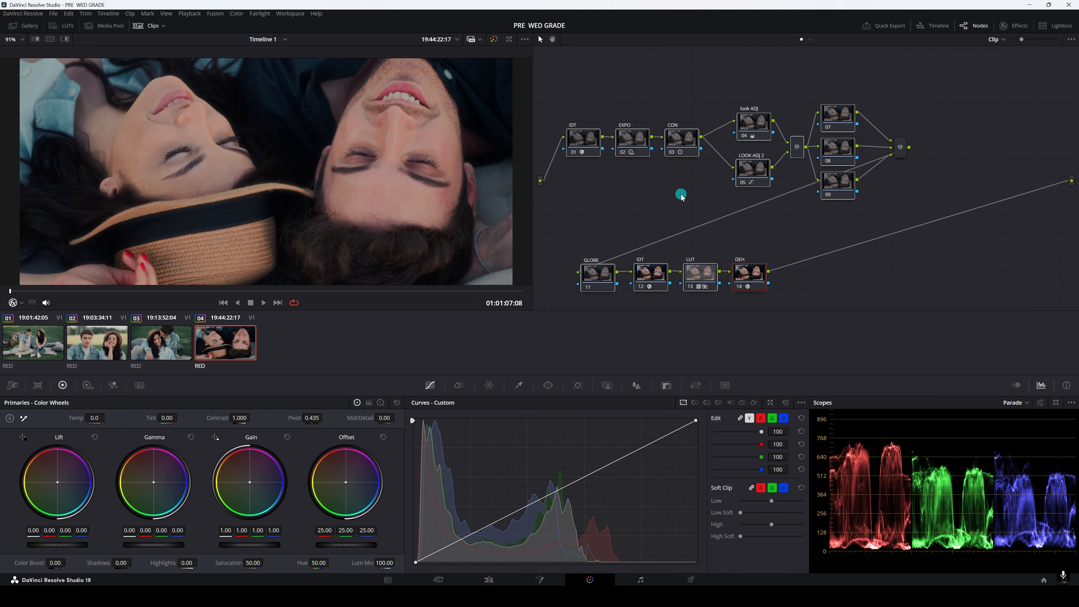
{"action": "key", "text": "ctrl+Home"}
{"action": "left_click", "coordinate": [29, 27]}
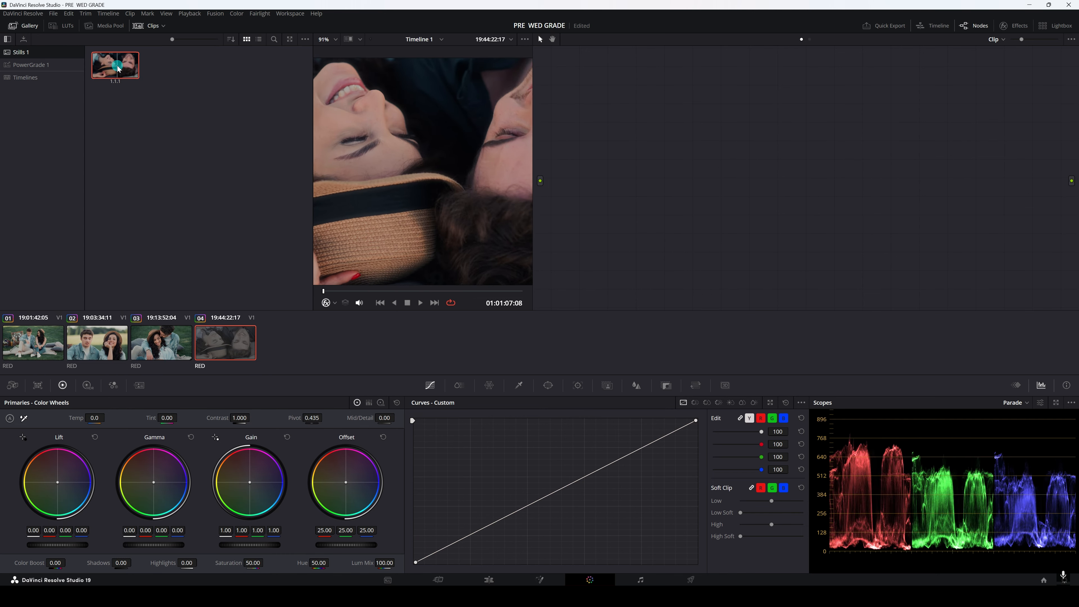
{"action": "left_click_drag", "start_coordinate": [127, 66], "coordinate": [693, 147]}
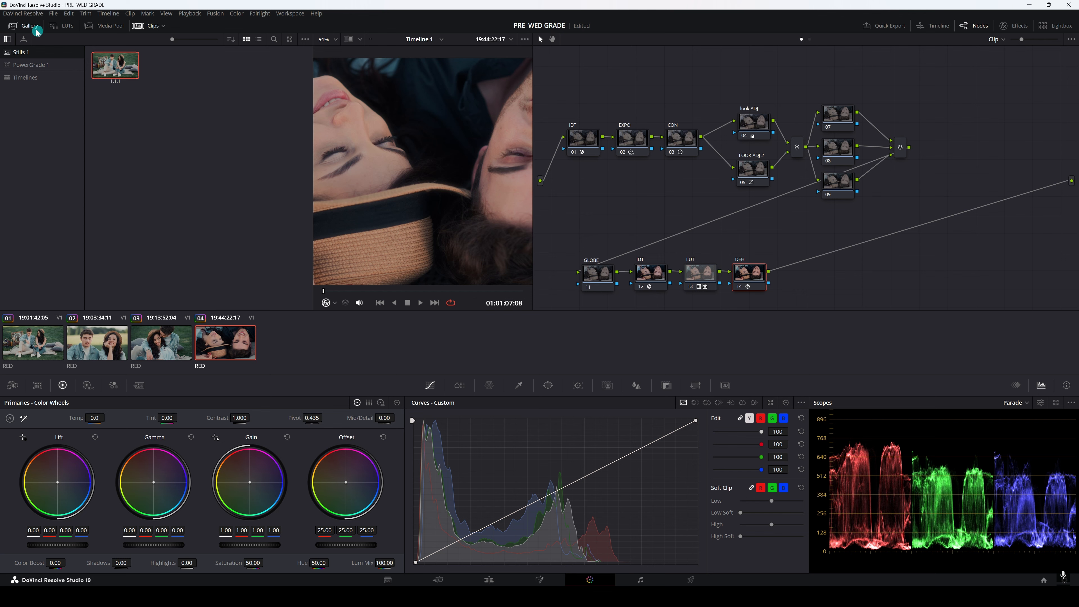
{"action": "left_click", "coordinate": [29, 26]}
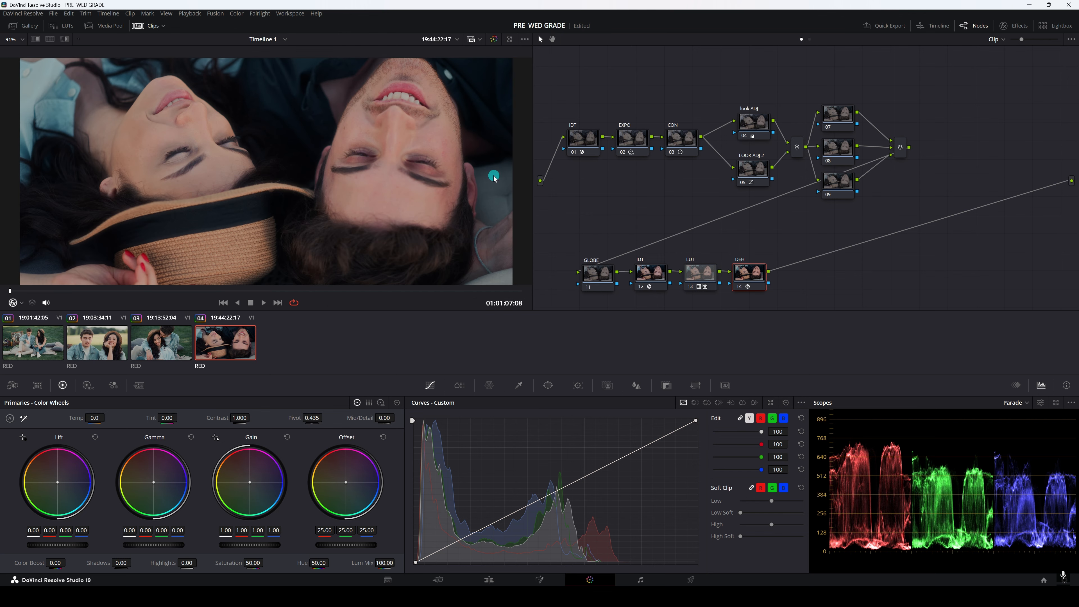
Step: Return to the first clip and hide the clip thumbnails
{"action": "left_click", "coordinate": [155, 27]}
{"action": "left_click", "coordinate": [155, 27]}
{"action": "left_click", "coordinate": [45, 352]}
{"action": "left_click", "coordinate": [155, 26]}
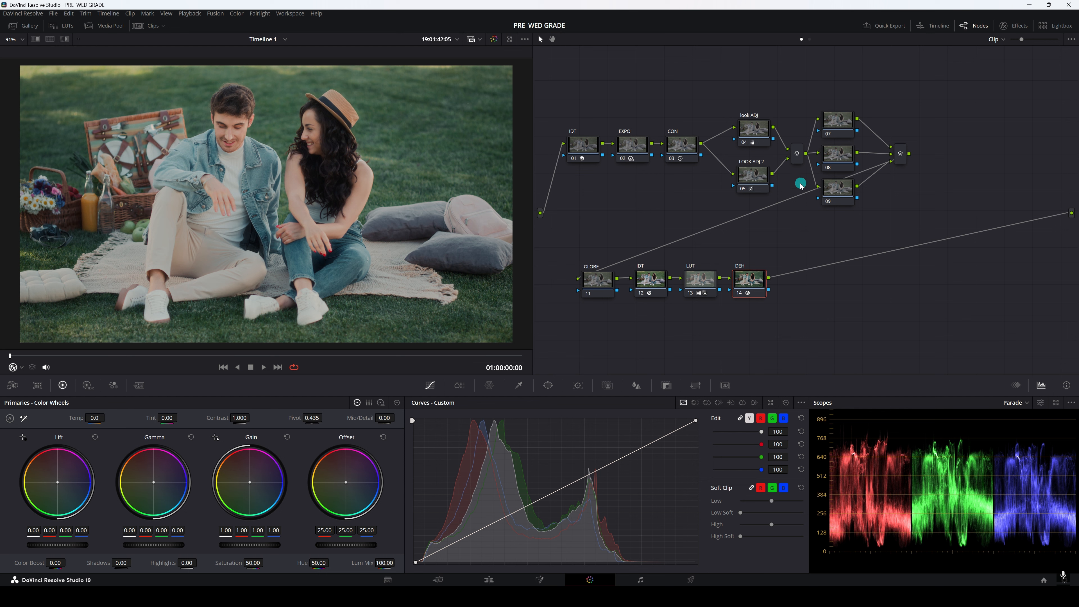
Step: Add a circular window to node 07, fitted as a tall ellipse around the woman with size 37.69, aspect 25.97 and softness 6.77
{"action": "left_click", "coordinate": [842, 203]}
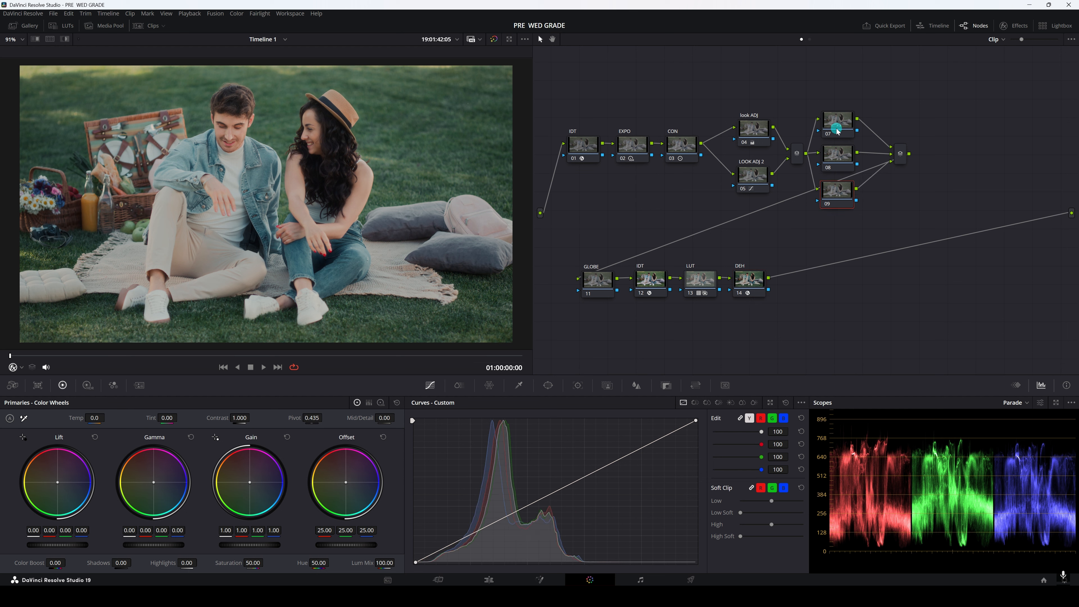
{"action": "left_click", "coordinate": [872, 134]}
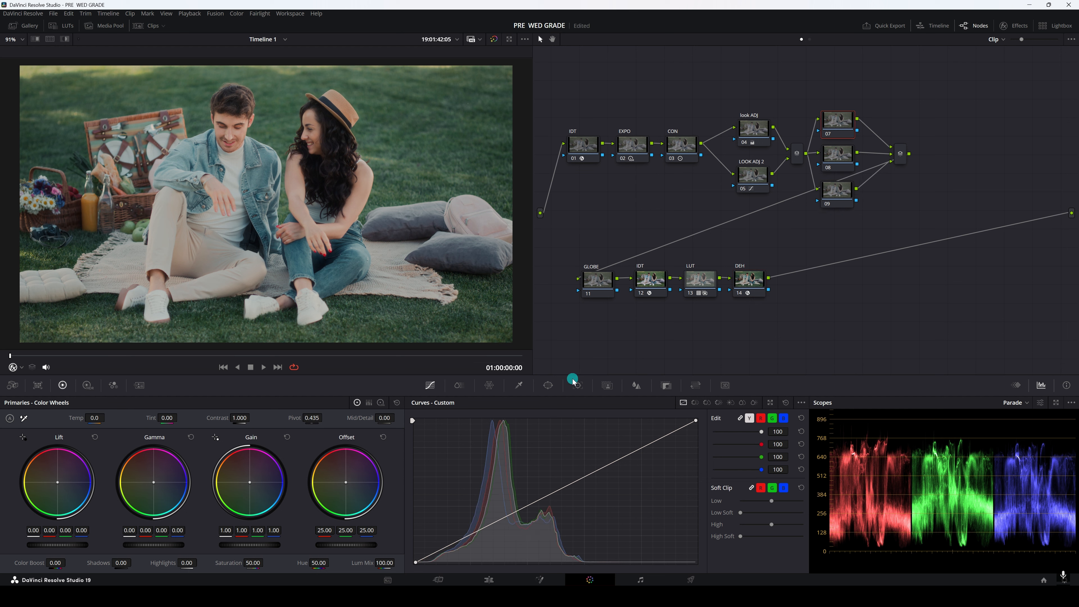
{"action": "left_click", "coordinate": [549, 386]}
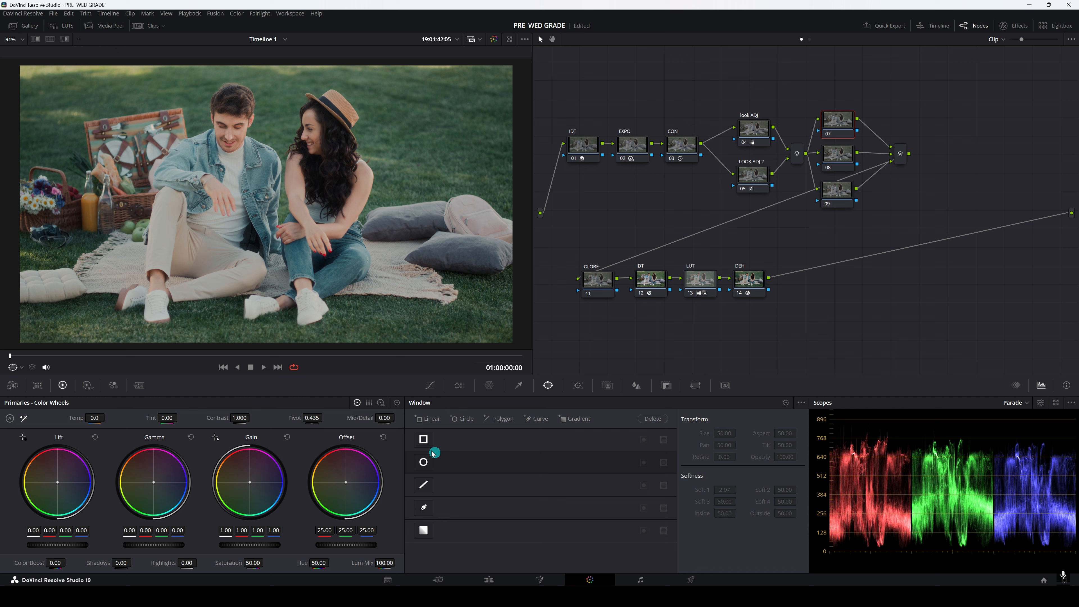
{"action": "left_click", "coordinate": [423, 463]}
{"action": "scroll", "coordinate": [298, 212], "scroll_direction": "down", "scroll_amount": 2}
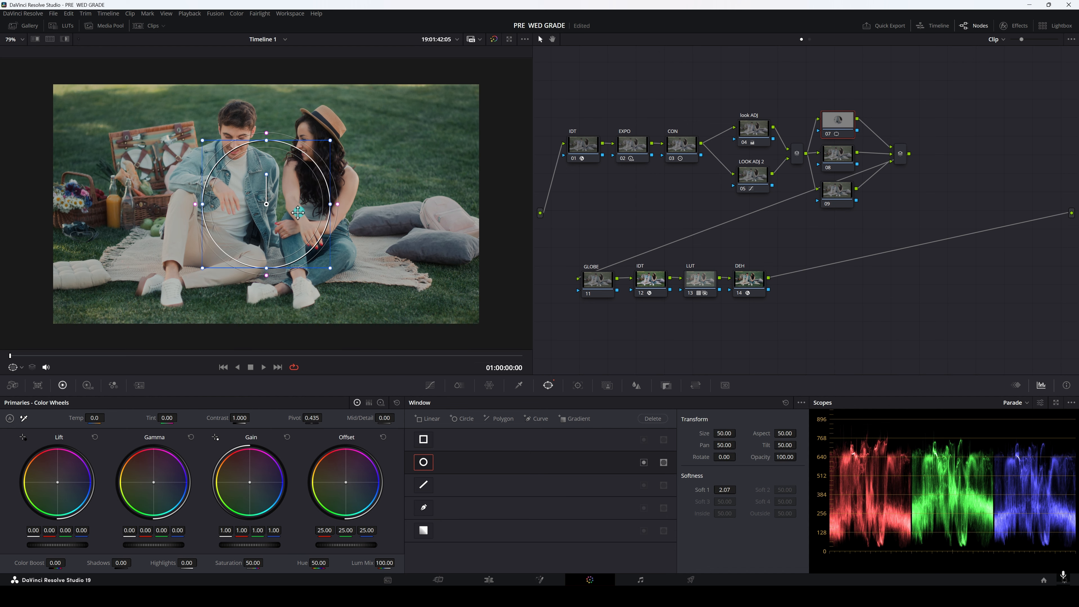
{"action": "left_click_drag", "start_coordinate": [298, 212], "coordinate": [334, 173]}
{"action": "left_click_drag", "start_coordinate": [326, 237], "coordinate": [326, 277]}
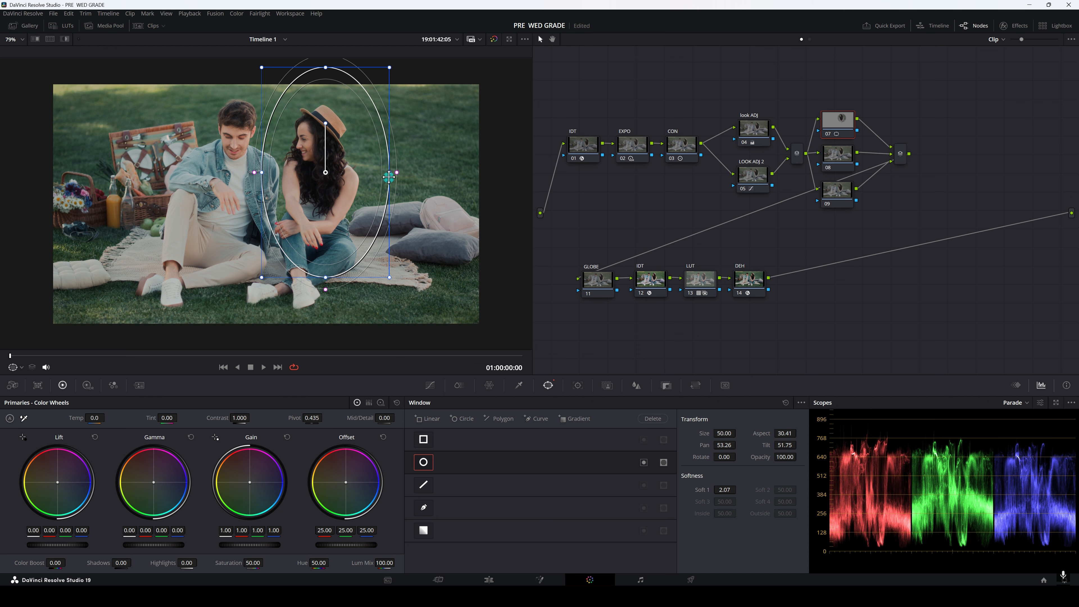
{"action": "left_click_drag", "start_coordinate": [388, 178], "coordinate": [313, 190]}
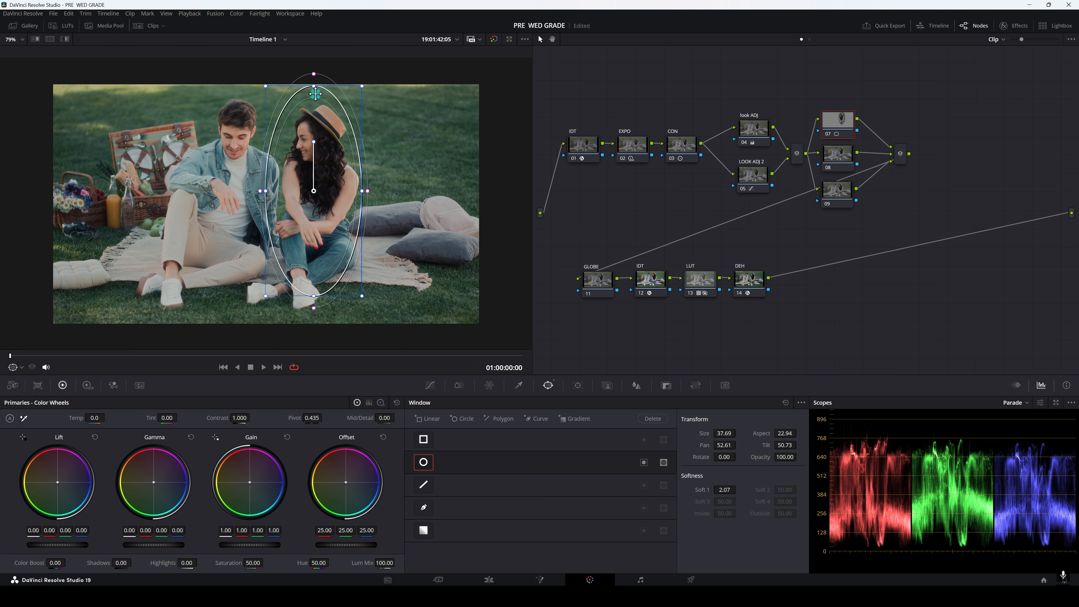
{"action": "left_click_drag", "start_coordinate": [315, 93], "coordinate": [315, 105]}
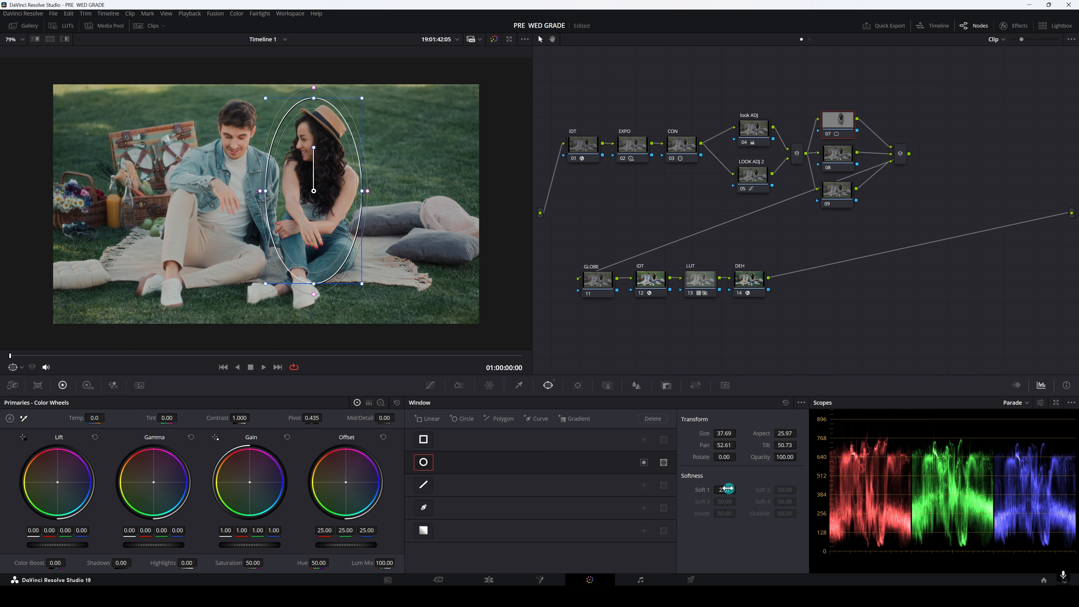
{"action": "mouse_move", "coordinate": [722, 491]}
{"action": "left_mouse_down"}
{"action": "mouse_move", "coordinate": [824, 486]}
{"action": "mouse_move", "coordinate": [727, 488]}
{"action": "left_mouse_up"}
Step: Raise node 07's gain to 1.03 and compare the picture with the node off and on
{"action": "left_click_drag", "start_coordinate": [246, 545], "coordinate": [255, 544]}
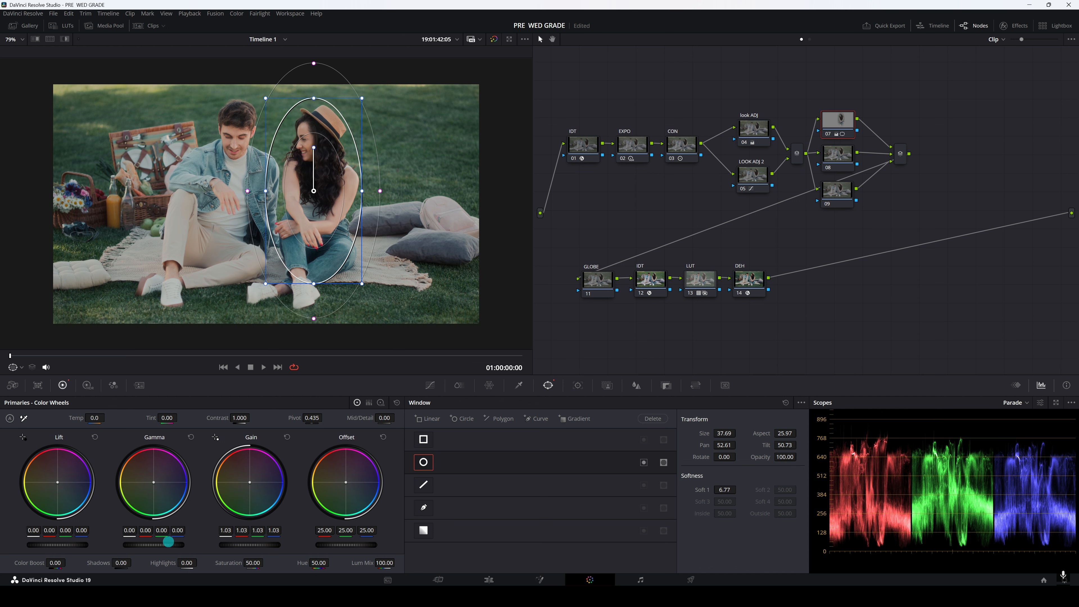
{"action": "left_click", "coordinate": [828, 136]}
{"action": "left_click", "coordinate": [828, 135]}
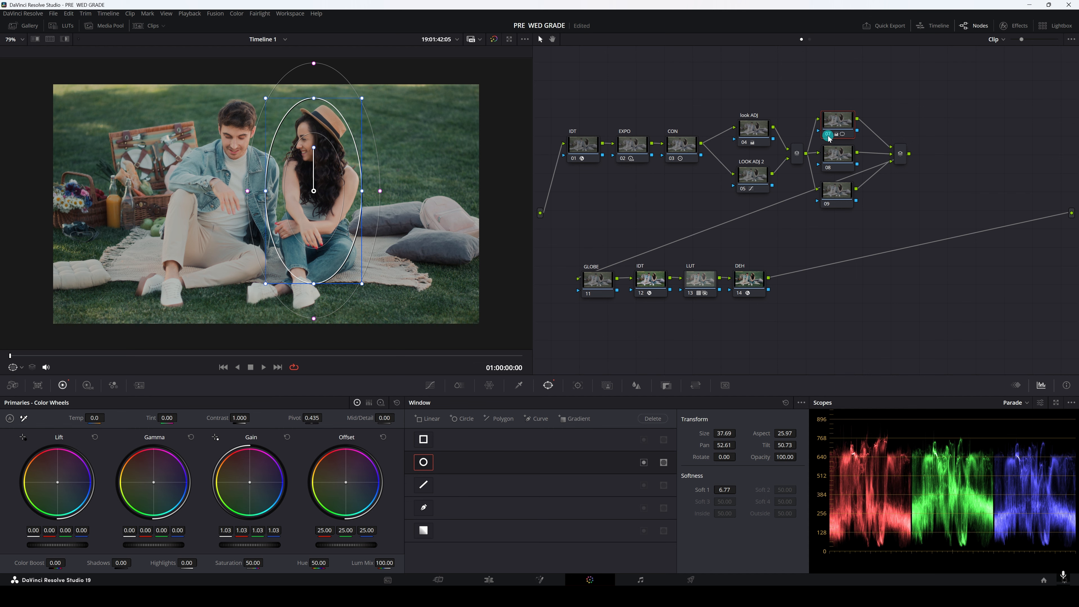
Step: Add a circular window to node 08 over the couple, widened to aspect 57.02 with softness about 7.9
{"action": "left_click", "coordinate": [842, 147]}
{"action": "left_click_drag", "start_coordinate": [21, 356], "coordinate": [3, 381]}
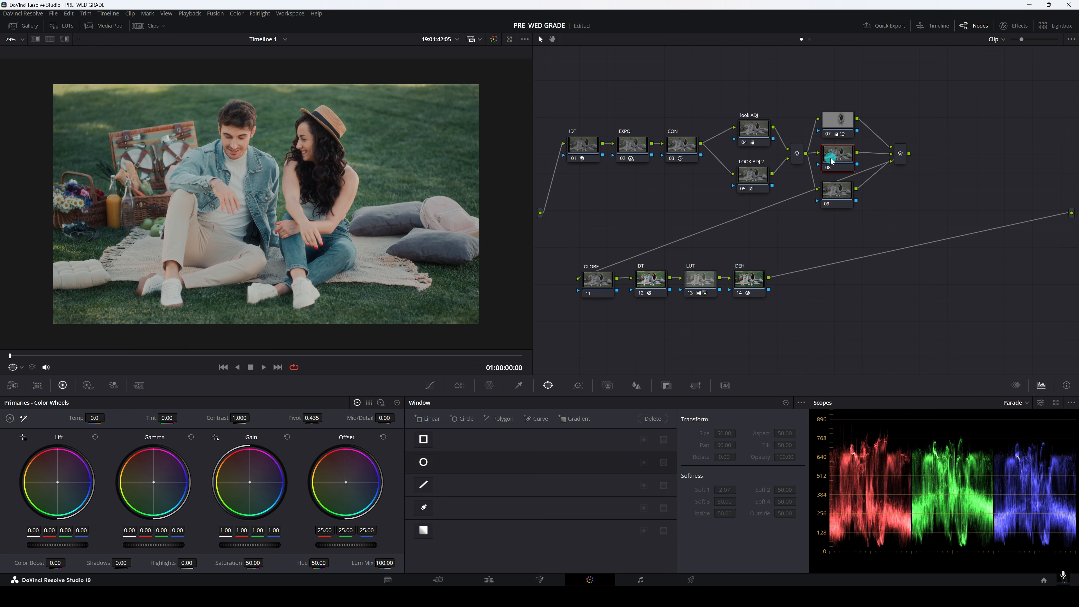
{"action": "left_click", "coordinate": [424, 463]}
{"action": "left_click_drag", "start_coordinate": [267, 204], "coordinate": [267, 183]}
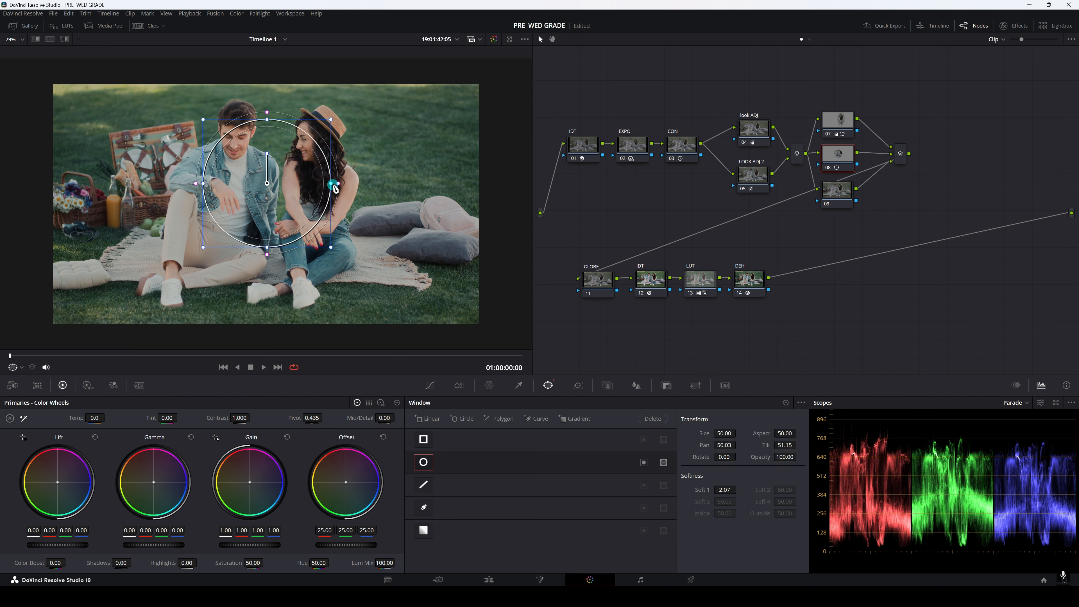
{"action": "left_click_drag", "start_coordinate": [334, 187], "coordinate": [344, 186]}
{"action": "left_click_drag", "start_coordinate": [720, 490], "coordinate": [758, 490]}
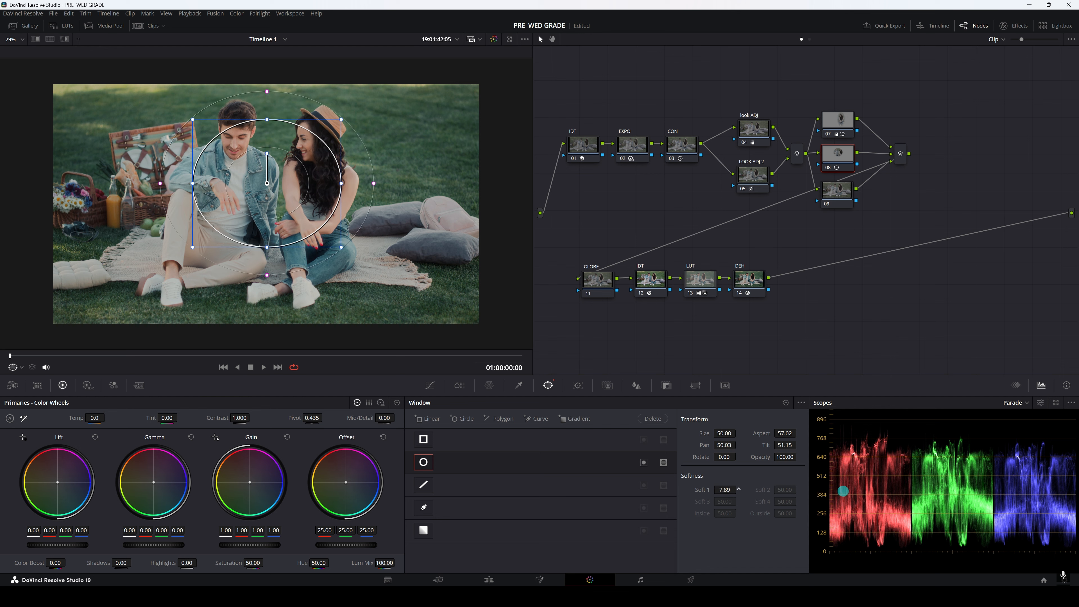
Step: Enlarge node 08's window into a wide ellipse around the couple with size 40.94, aspect 74.59 and softness 14.17
{"action": "left_click_drag", "start_coordinate": [341, 247], "coordinate": [408, 300]}
{"action": "left_click_drag", "start_coordinate": [406, 199], "coordinate": [457, 198]}
{"action": "scroll", "coordinate": [287, 136], "scroll_direction": "down", "scroll_amount": 2}
{"action": "left_click_drag", "start_coordinate": [263, 92], "coordinate": [264, 109]}
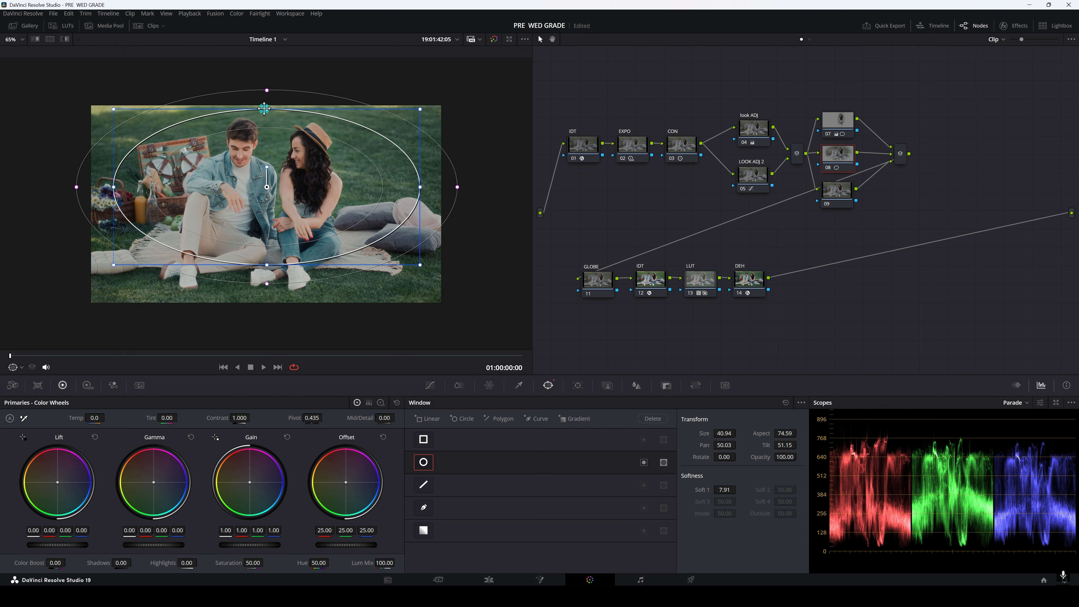
{"action": "left_click_drag", "start_coordinate": [267, 187], "coordinate": [274, 183]}
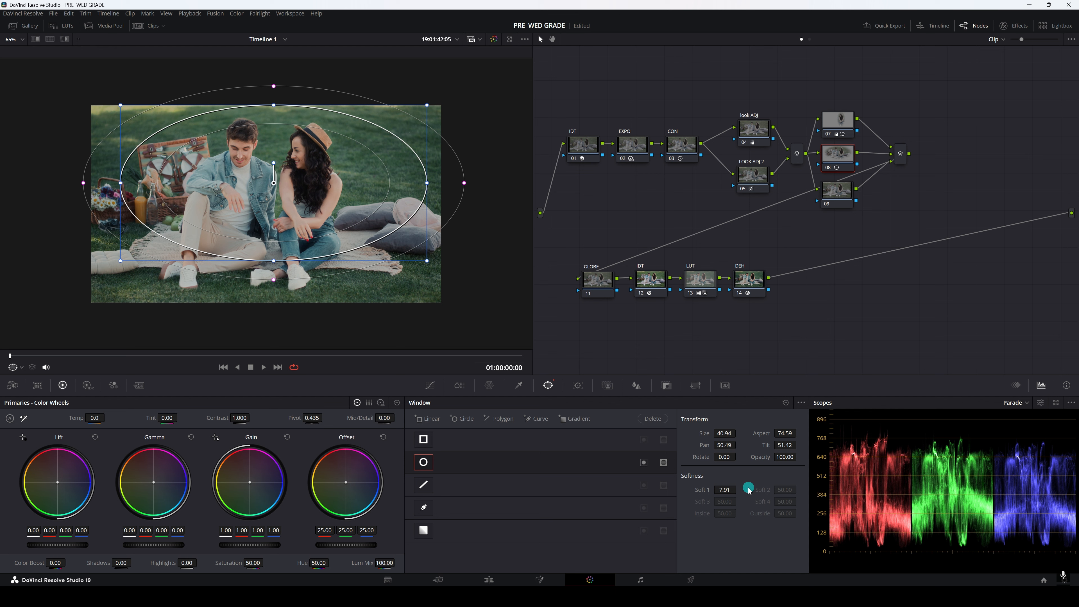
{"action": "left_click_drag", "start_coordinate": [721, 489], "coordinate": [852, 484]}
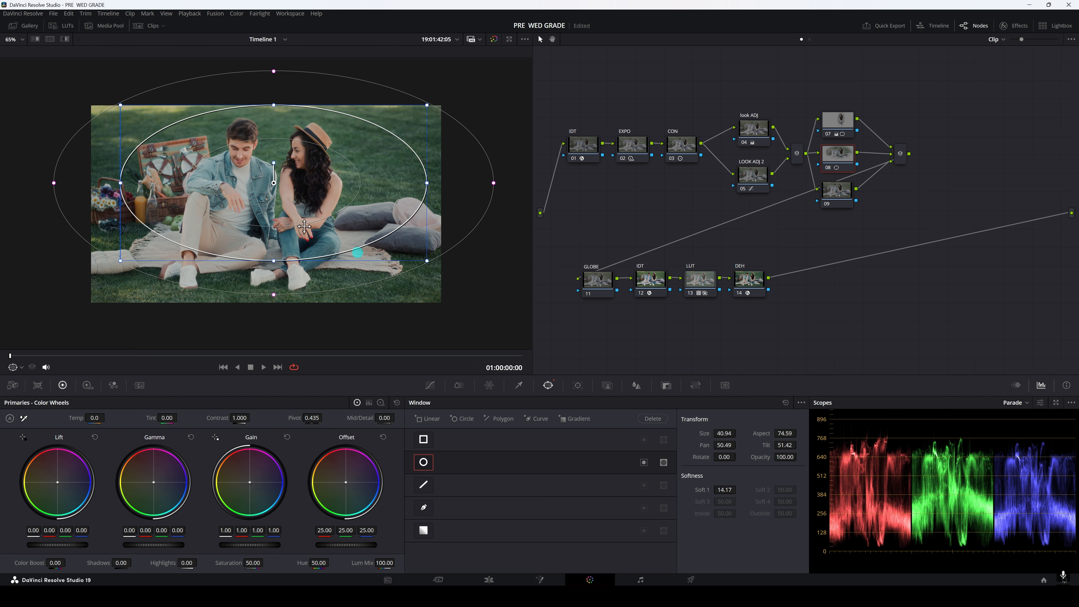
{"action": "left_click_drag", "start_coordinate": [274, 182], "coordinate": [275, 184]}
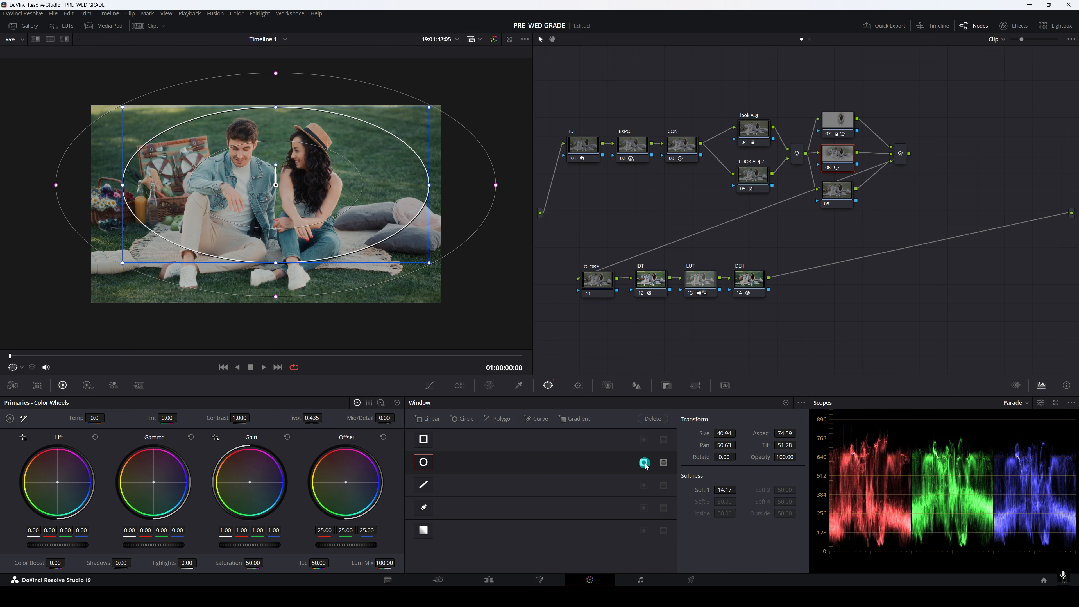
Step: Invert node 08's window and darken the surroundings with gamma -0.02 and gain 0.95
{"action": "left_click_drag", "start_coordinate": [180, 548], "coordinate": [146, 544]}
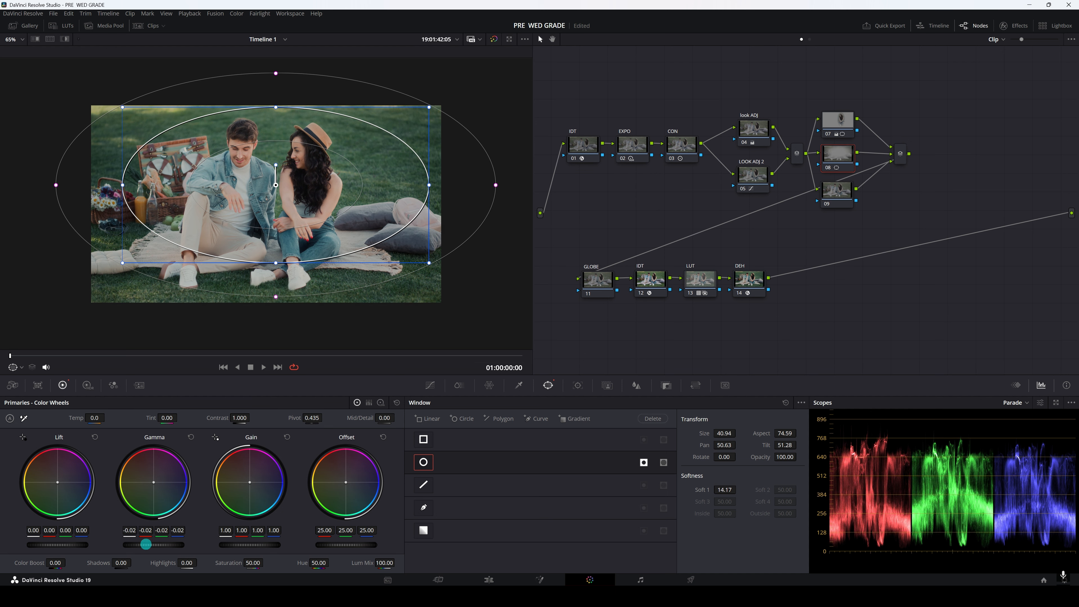
{"action": "left_click_drag", "start_coordinate": [269, 549], "coordinate": [244, 545]}
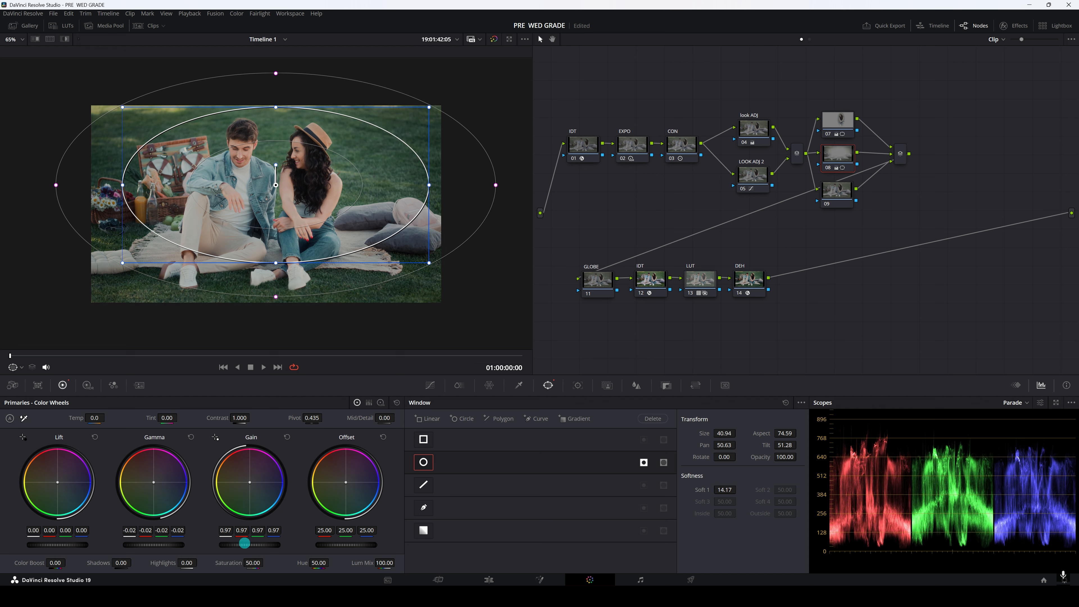
Step: Tighten node 08's vignette ellipse around the couple to size 31.00 and aspect 77.60, and raise its softness to 24.61
{"action": "left_click_drag", "start_coordinate": [276, 107], "coordinate": [280, 125]}
{"action": "left_click_drag", "start_coordinate": [277, 185], "coordinate": [278, 184]}
{"action": "left_click_drag", "start_coordinate": [430, 182], "coordinate": [407, 185]}
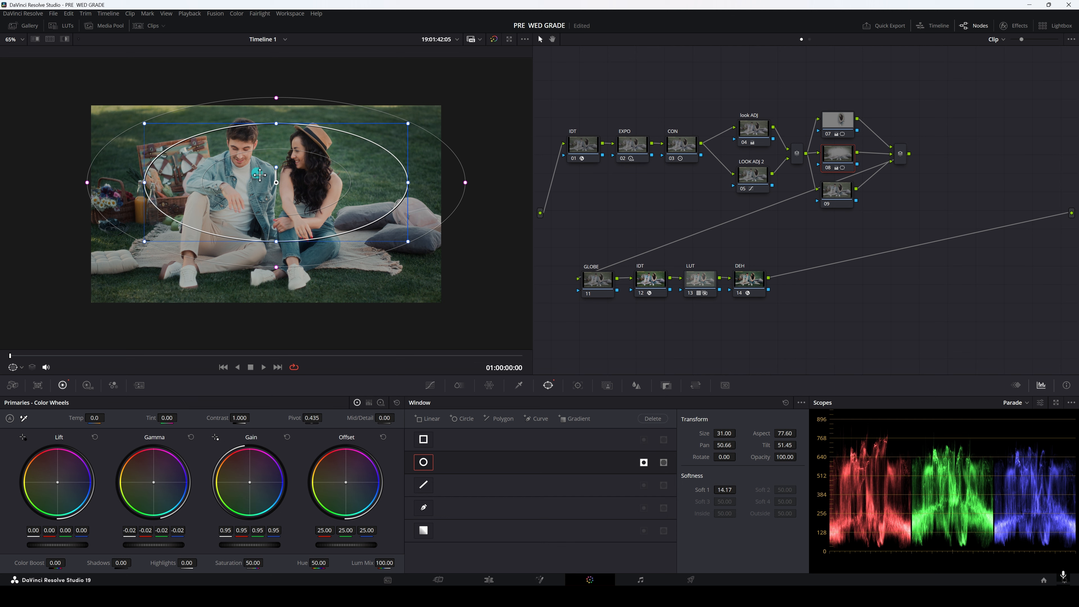
{"action": "left_click_drag", "start_coordinate": [276, 183], "coordinate": [273, 179]}
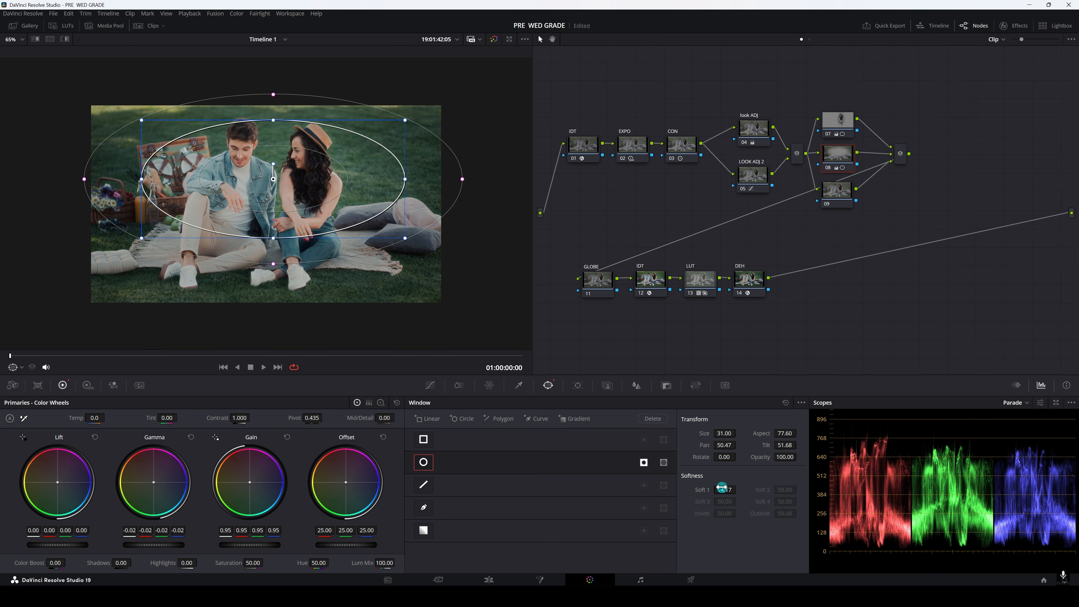
{"action": "left_click_drag", "start_coordinate": [722, 488], "coordinate": [943, 478]}
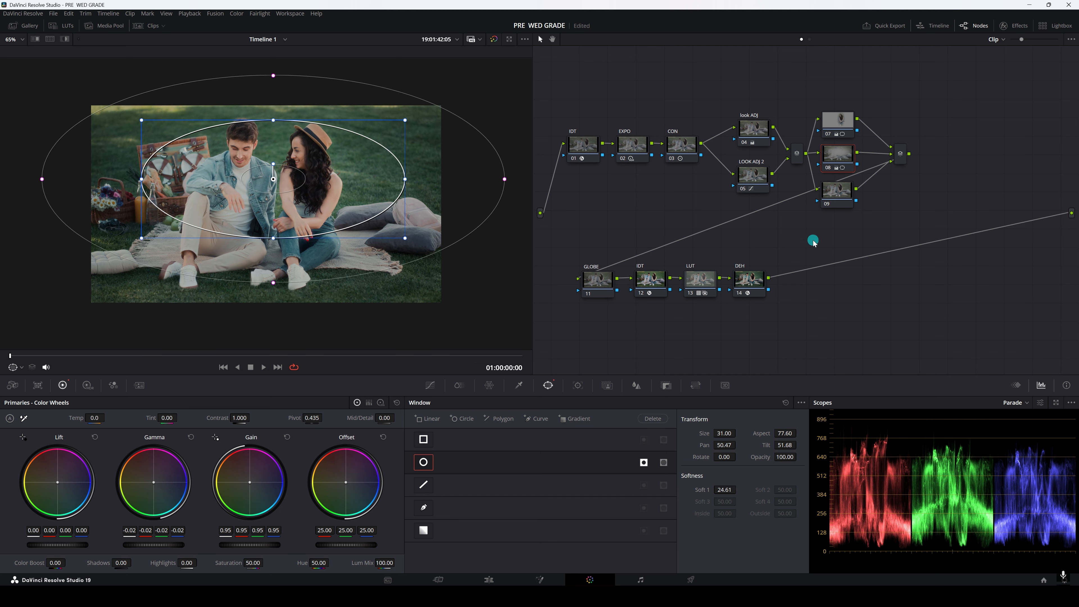
Step: Select node 09 and compare the picture with node 08's vignette off and on
{"action": "left_click", "coordinate": [835, 206]}
{"action": "left_click", "coordinate": [827, 167]}
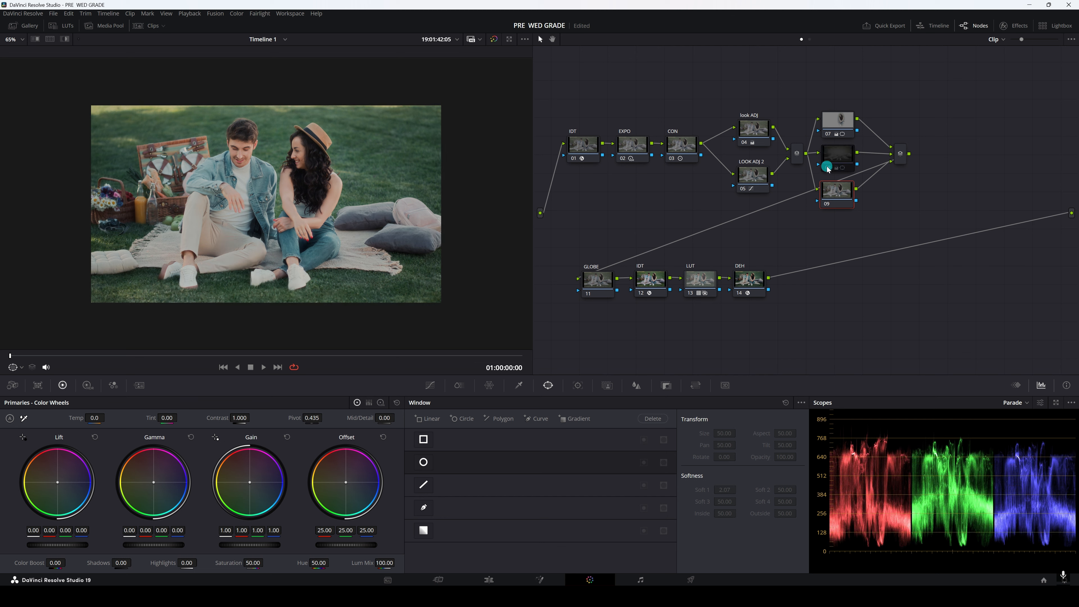
{"action": "left_click", "coordinate": [827, 167]}
{"action": "left_click", "coordinate": [827, 167]}
{"action": "left_click", "coordinate": [828, 167]}
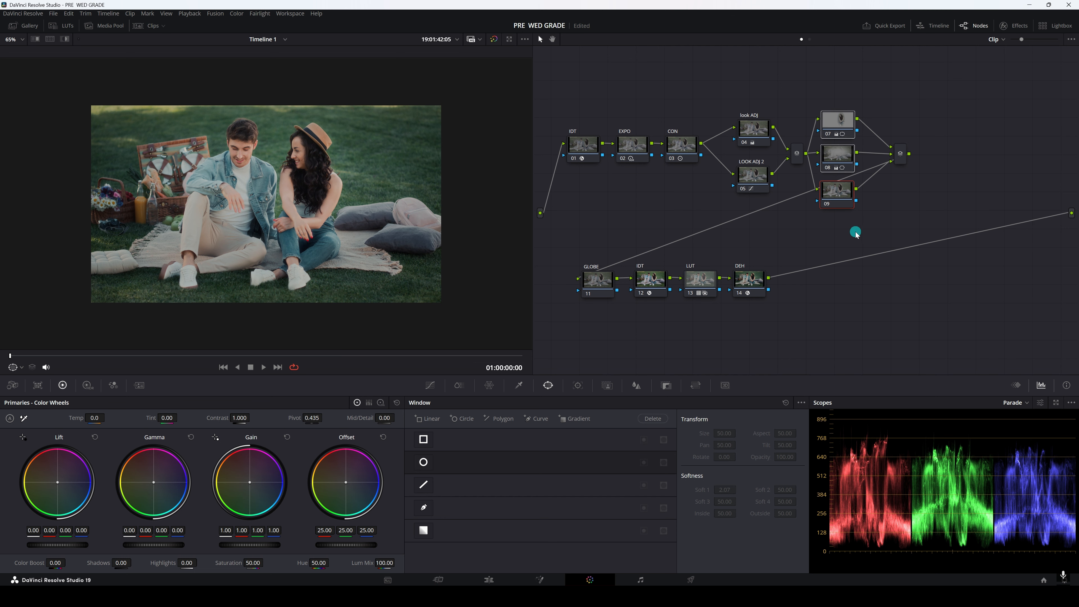
Step: Compare the picture with nodes 07, 08 and 09 switched off and on
{"action": "key", "text": "ctrl+d"}
{"action": "key", "text": "ctrl+d"}
{"action": "key", "text": "ctrl+d"}
{"action": "key", "text": "ctrl+d"}
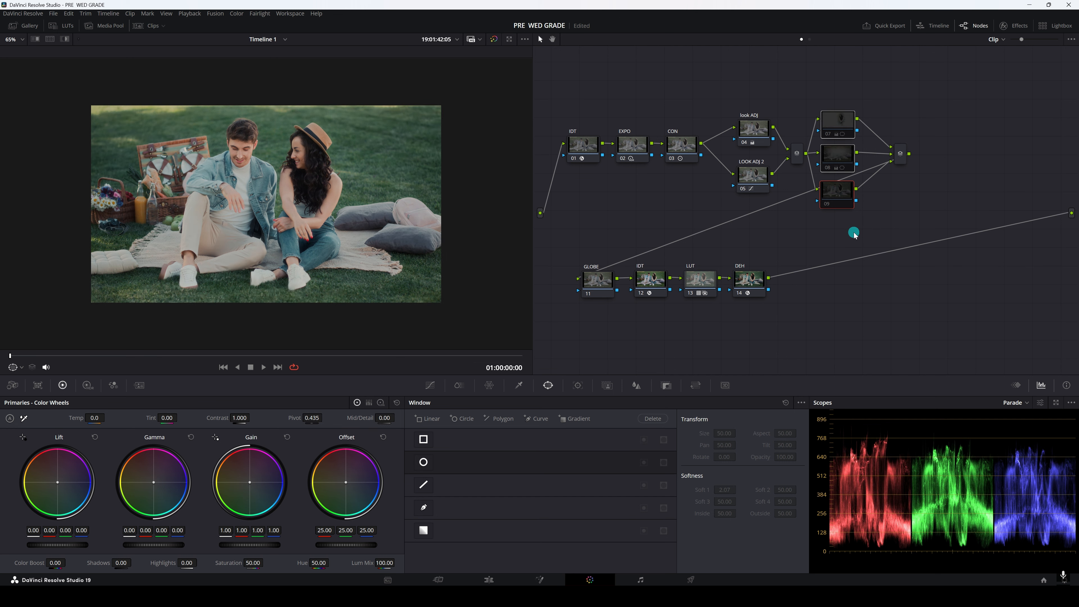
Step: Raise node 07's contrast to 1.082 and adjust its pivot within the window around the woman, finishing with node 09 selected
{"action": "left_click", "coordinate": [840, 127]}
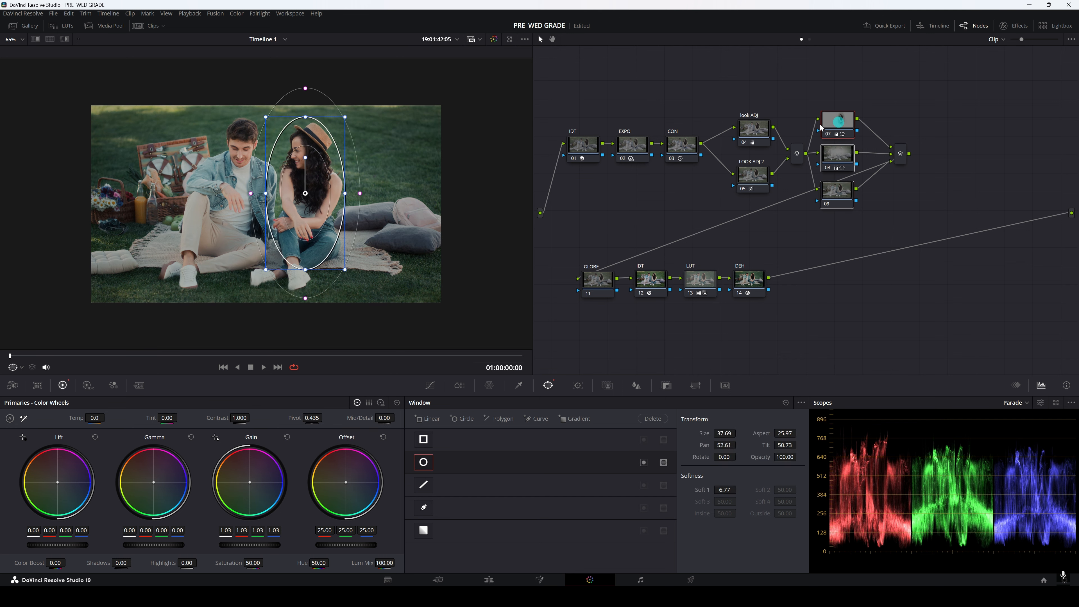
{"action": "left_click_drag", "start_coordinate": [236, 417], "coordinate": [250, 417]}
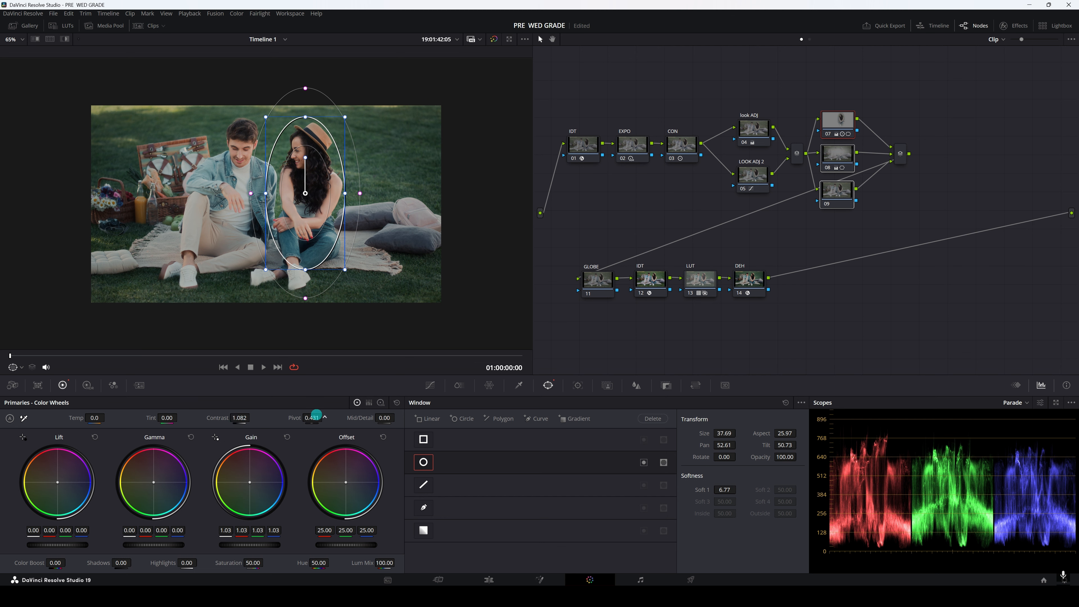
{"action": "mouse_move", "coordinate": [316, 414]}
{"action": "left_mouse_down"}
{"action": "mouse_move", "coordinate": [294, 415]}
{"action": "mouse_move", "coordinate": [311, 415]}
{"action": "left_mouse_up"}
{"action": "left_click_drag", "start_coordinate": [719, 490], "coordinate": [824, 478]}
{"action": "left_click", "coordinate": [837, 154]}
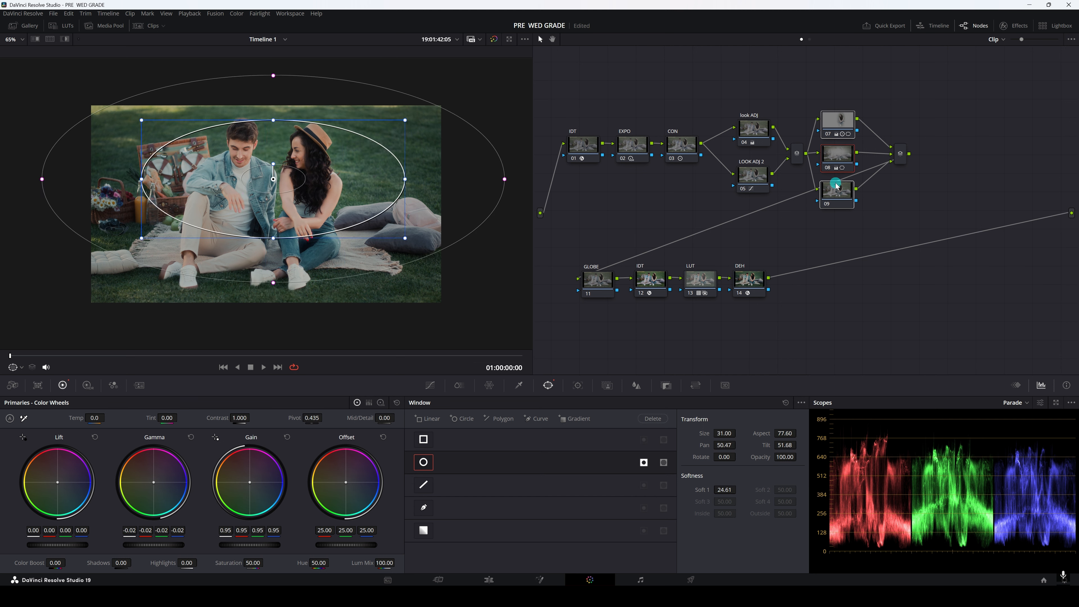
{"action": "left_click", "coordinate": [833, 196]}
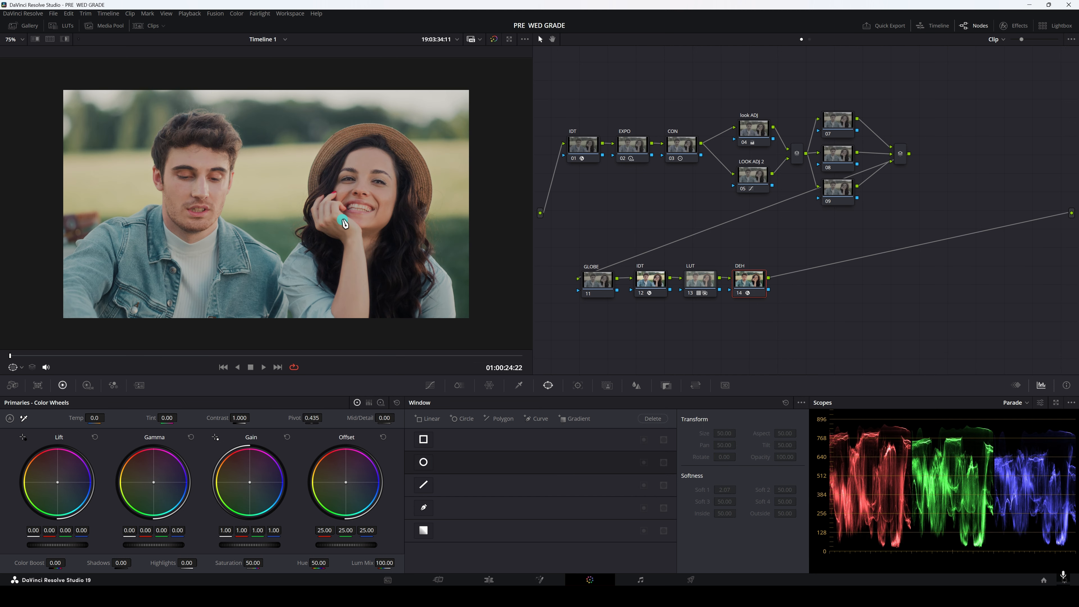
{"action": "scroll", "coordinate": [283, 260], "scroll_direction": "up", "scroll_amount": 2}
{"action": "scroll", "coordinate": [284, 260], "scroll_direction": "down", "scroll_amount": 1}
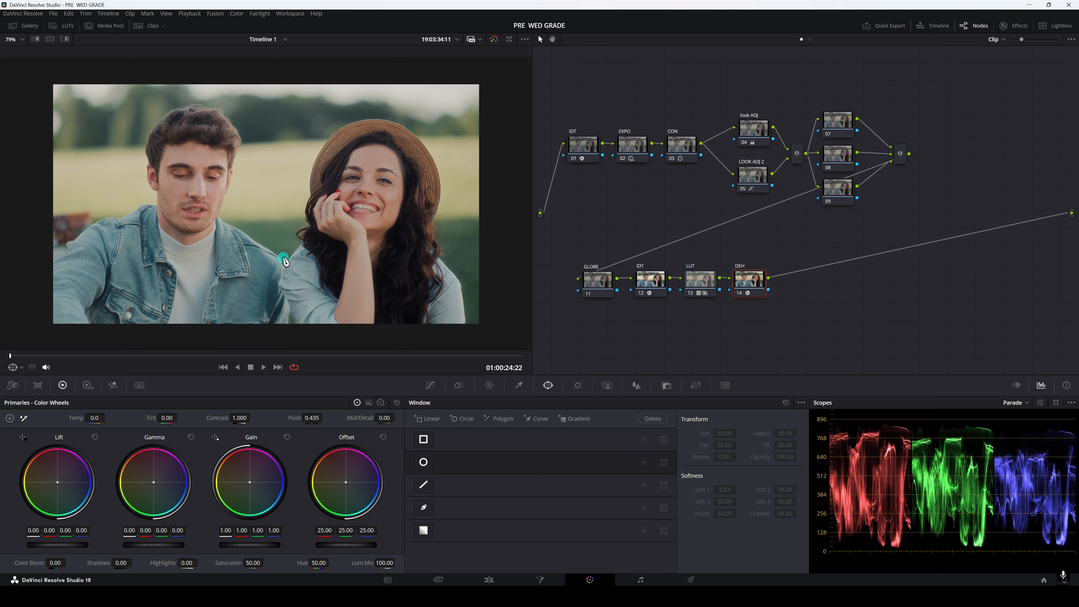
{"action": "left_click", "coordinate": [424, 468]}
{"action": "left_click", "coordinate": [520, 473]}
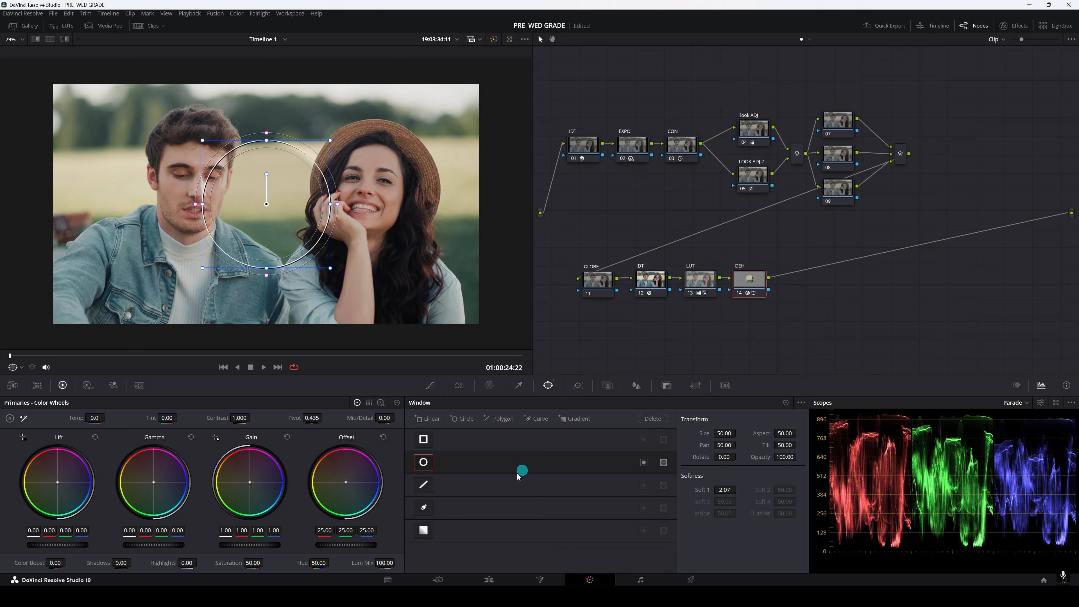
{"action": "left_click", "coordinate": [760, 281]}
{"action": "key", "text": "ctrl+z"}
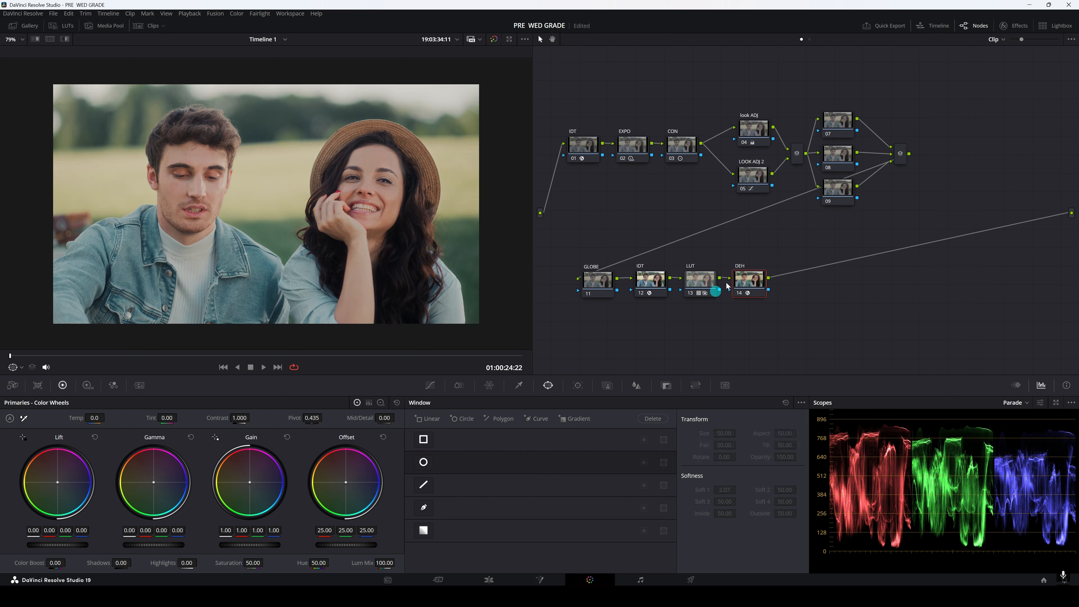
Step: Add a circular window to node 07 around the couple, shaped as a wide ellipse with aspect 74.37, softness 15.78, pan 51.03 and tilt 50.58
{"action": "left_click", "coordinate": [849, 114]}
{"action": "left_click", "coordinate": [492, 439]}
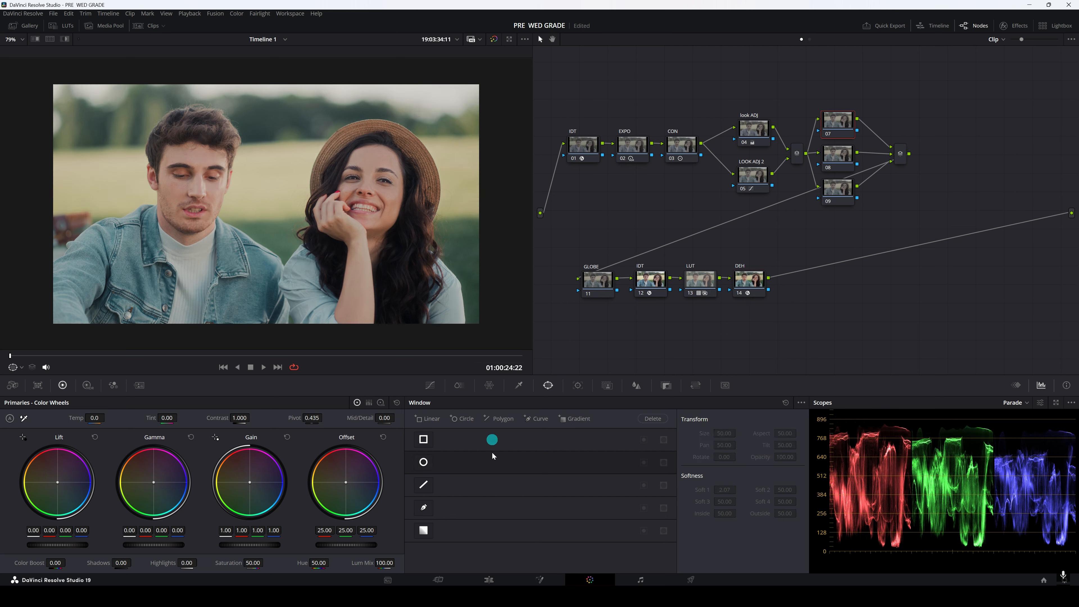
{"action": "left_click", "coordinate": [433, 465]}
{"action": "left_click_drag", "start_coordinate": [330, 205], "coordinate": [391, 212]}
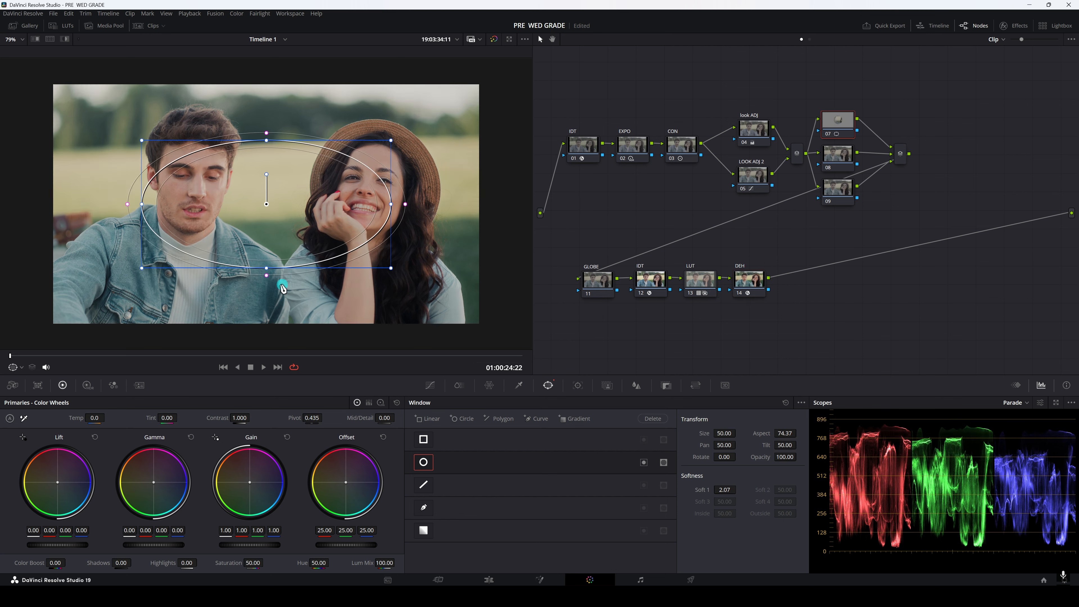
{"action": "left_click_drag", "start_coordinate": [266, 275], "coordinate": [269, 294]}
{"action": "scroll", "coordinate": [269, 238], "scroll_direction": "down", "scroll_amount": 2}
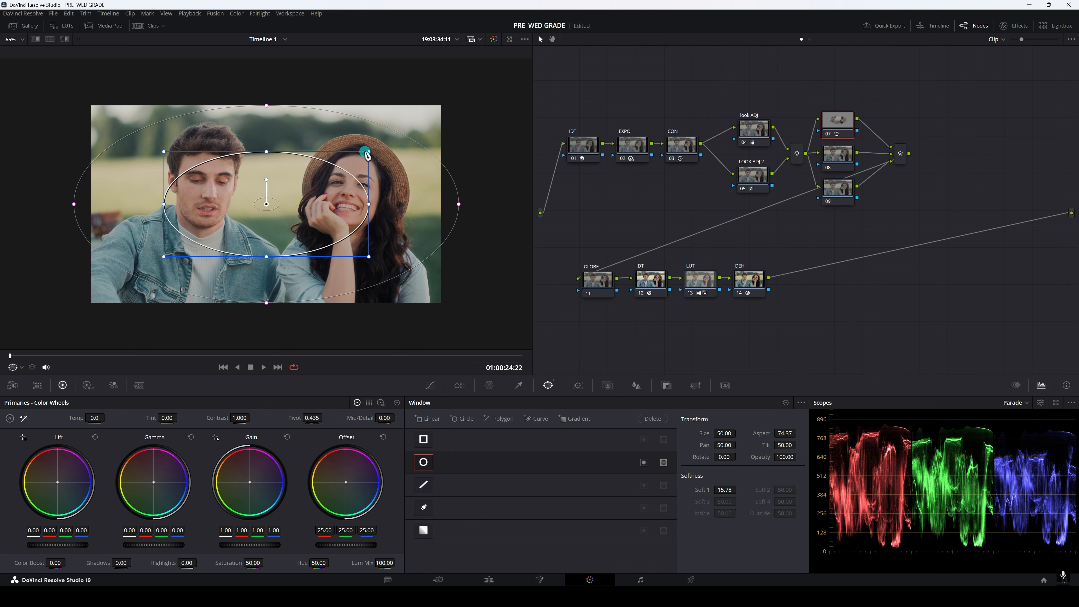
{"action": "left_click_drag", "start_coordinate": [367, 152], "coordinate": [449, 111]}
{"action": "left_click_drag", "start_coordinate": [266, 204], "coordinate": [281, 196]}
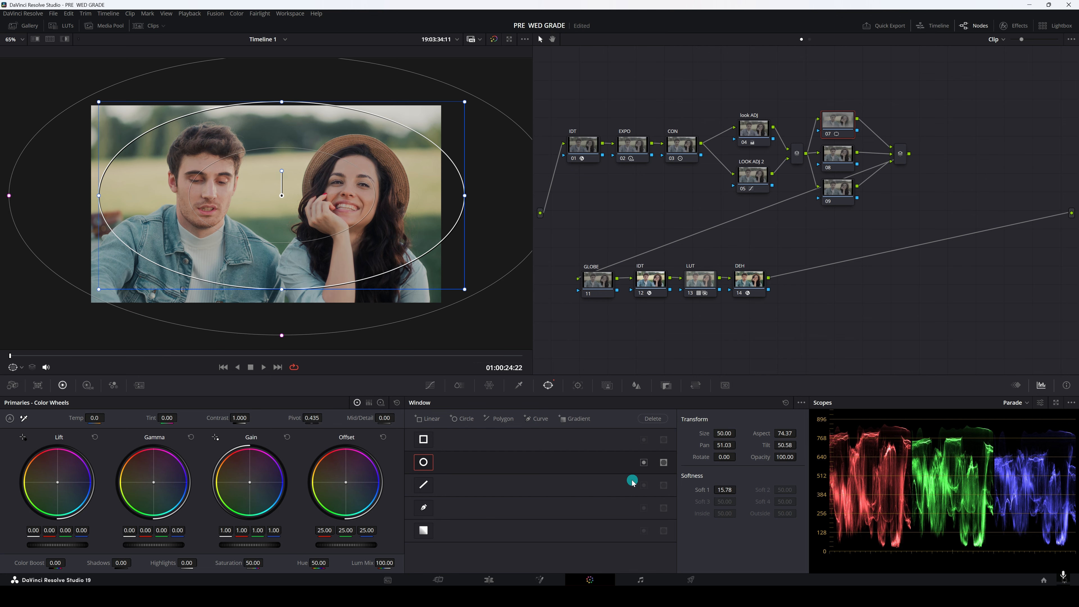
Step: Invert node 07's window, set its softness to 17.20, and darken the surroundings with gamma -0.01
{"action": "left_click", "coordinate": [642, 465]}
{"action": "left_click_drag", "start_coordinate": [726, 490], "coordinate": [708, 497]}
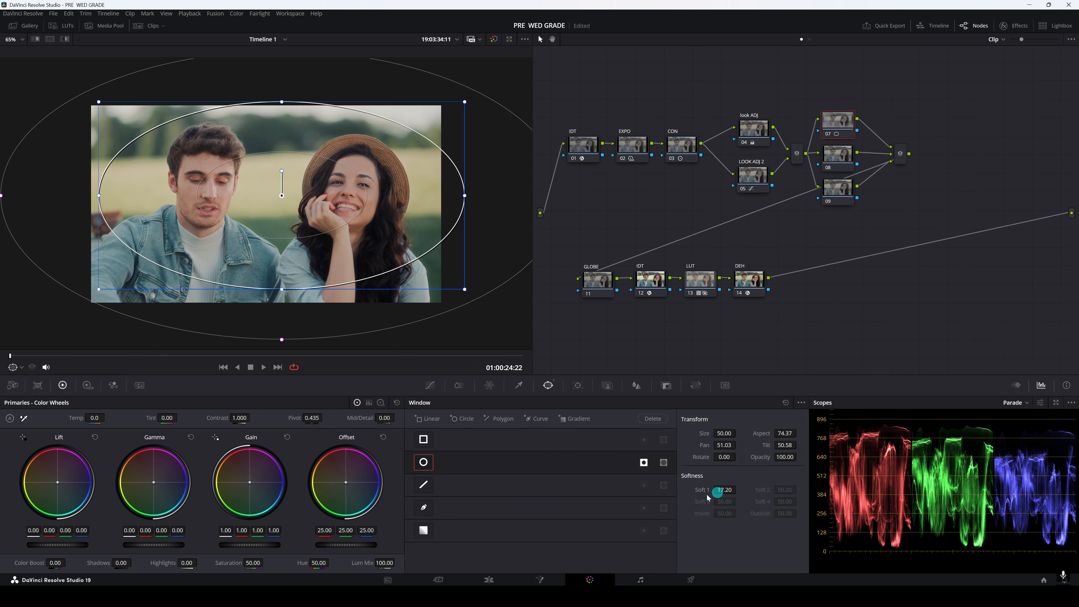
{"action": "left_click_drag", "start_coordinate": [197, 554], "coordinate": [143, 549]}
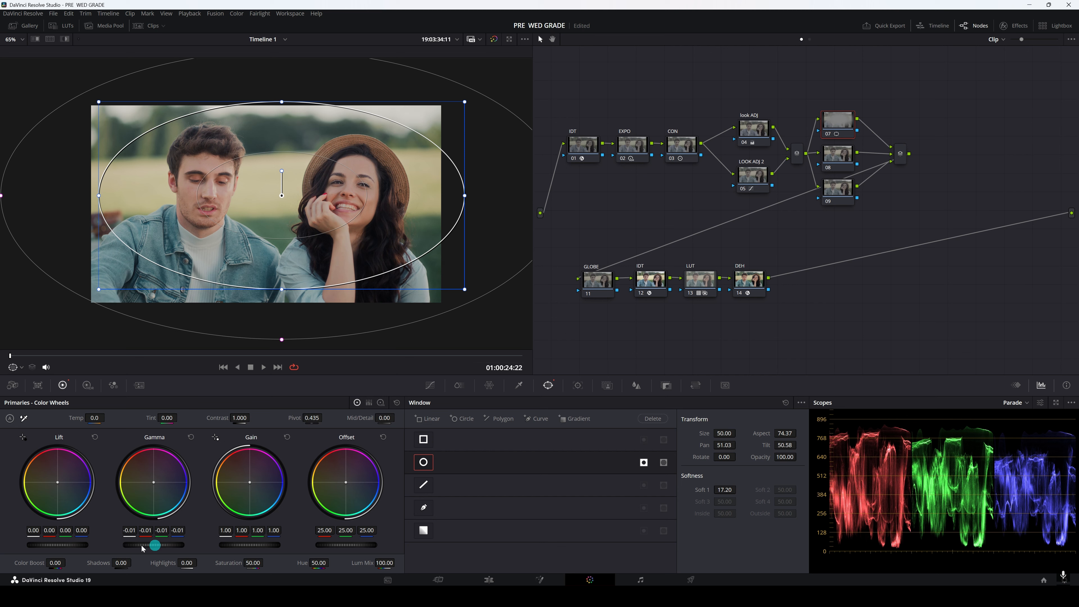
{"action": "left_click", "coordinate": [837, 155]}
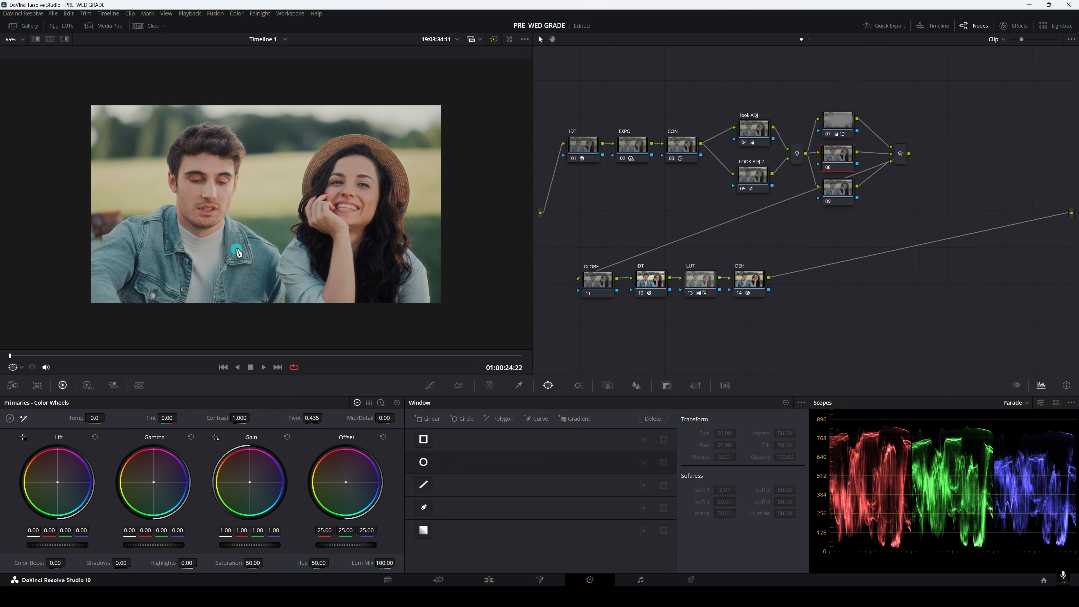
Step: Switch to clip 03 and select its node 07
{"action": "left_click", "coordinate": [153, 26]}
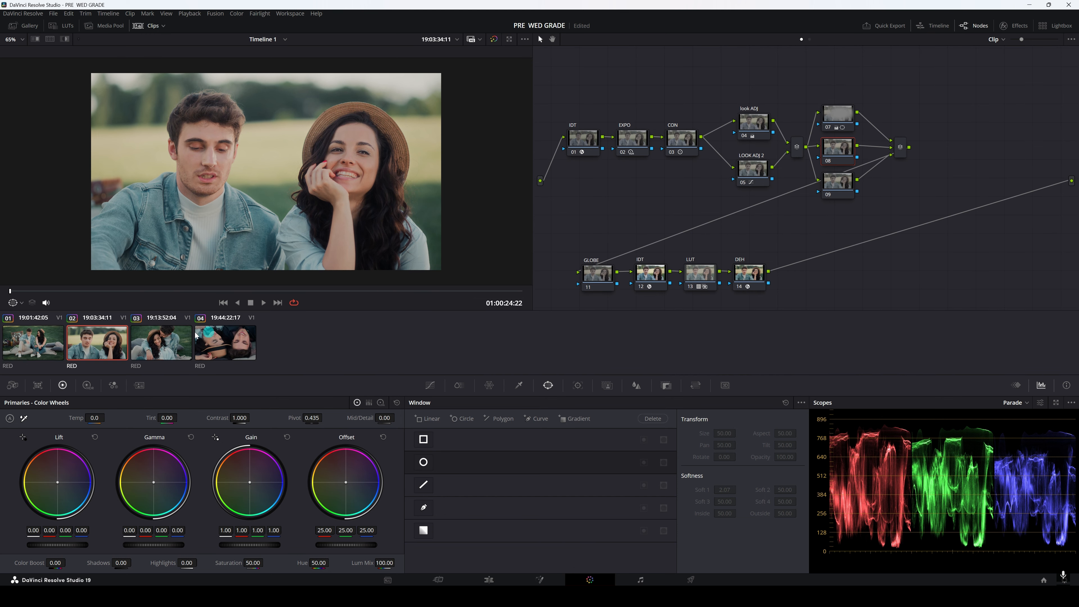
{"action": "left_click", "coordinate": [164, 353]}
{"action": "left_click", "coordinate": [154, 26]}
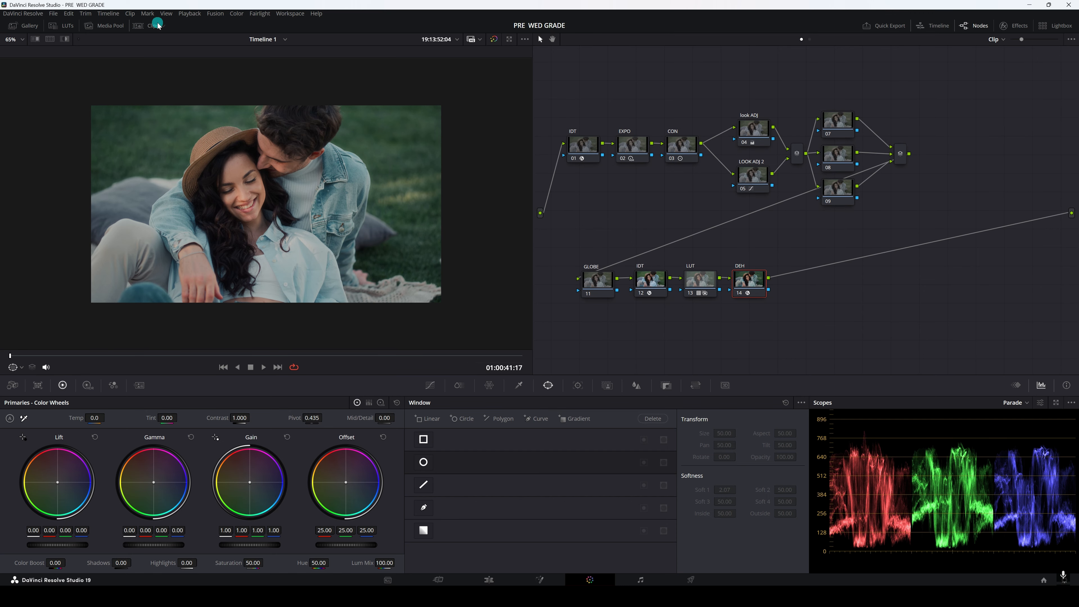
{"action": "scroll", "coordinate": [267, 145], "scroll_direction": "up", "scroll_amount": 1}
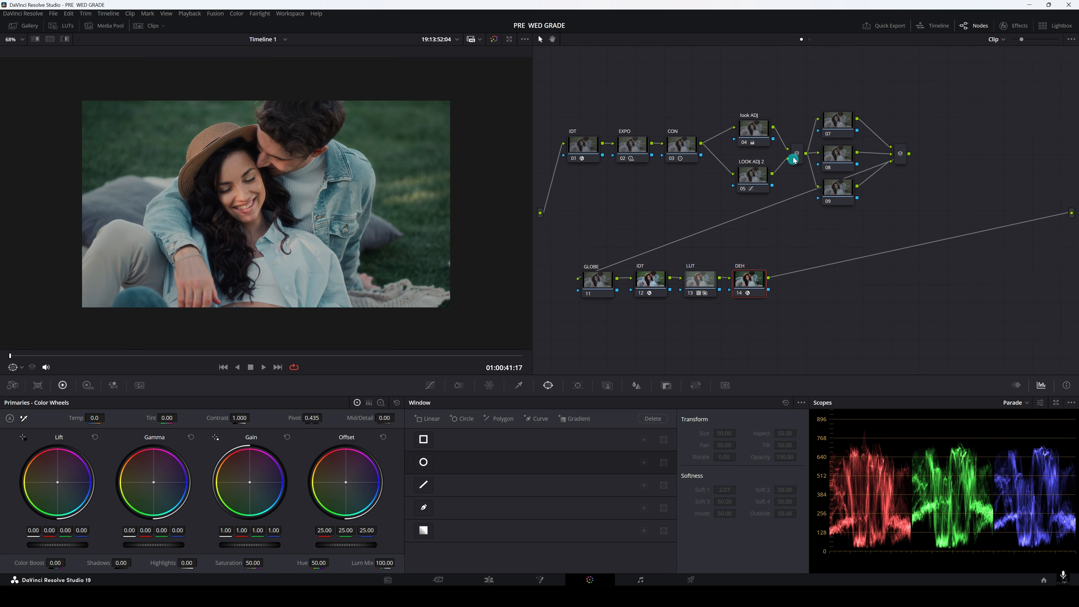
{"action": "left_click", "coordinate": [840, 116]}
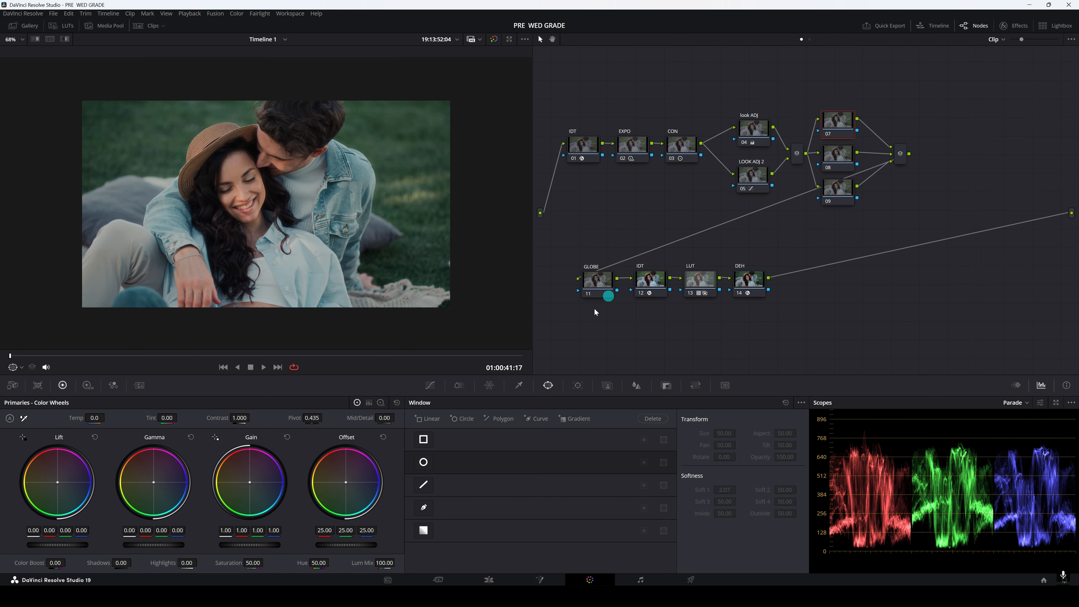
Step: Add a circular window to node 07 around the embracing couple with aspect 72.17 and softness 17.08
{"action": "left_click", "coordinate": [423, 462]}
{"action": "left_click_drag", "start_coordinate": [262, 206], "coordinate": [255, 183]}
{"action": "left_click_drag", "start_coordinate": [314, 238], "coordinate": [340, 264]}
{"action": "left_click_drag", "start_coordinate": [346, 184], "coordinate": [406, 182]}
{"action": "scroll", "coordinate": [283, 136], "scroll_direction": "down", "scroll_amount": 2}
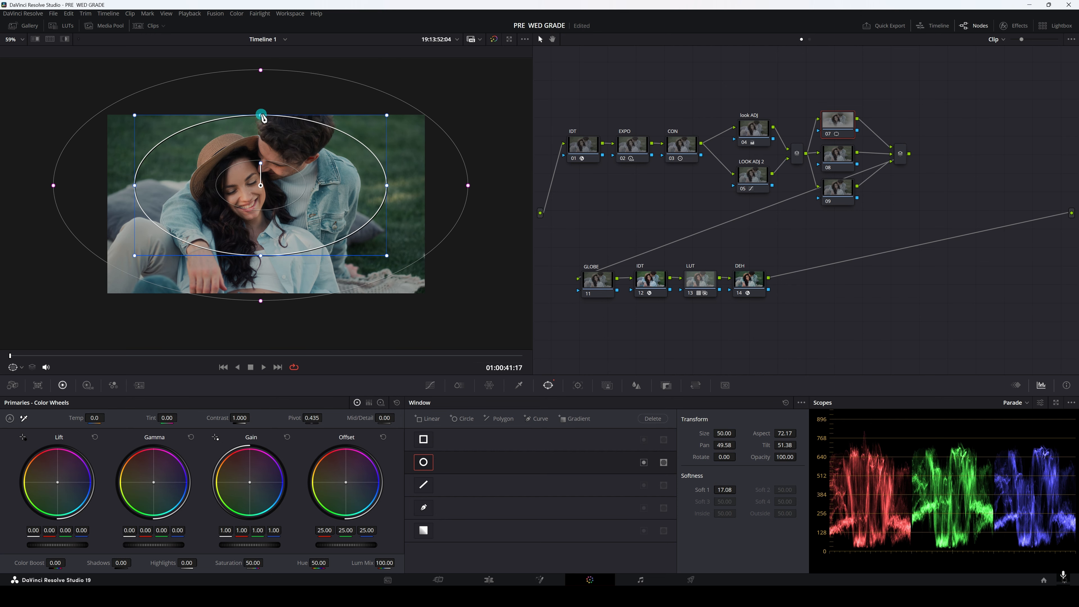
Step: Reshape node 07's ellipse to size 48.76 and aspect 75.75, rotate it 23.73, and recenter it at pan 48.93, tilt 51.69
{"action": "left_click_drag", "start_coordinate": [260, 114], "coordinate": [235, 127]}
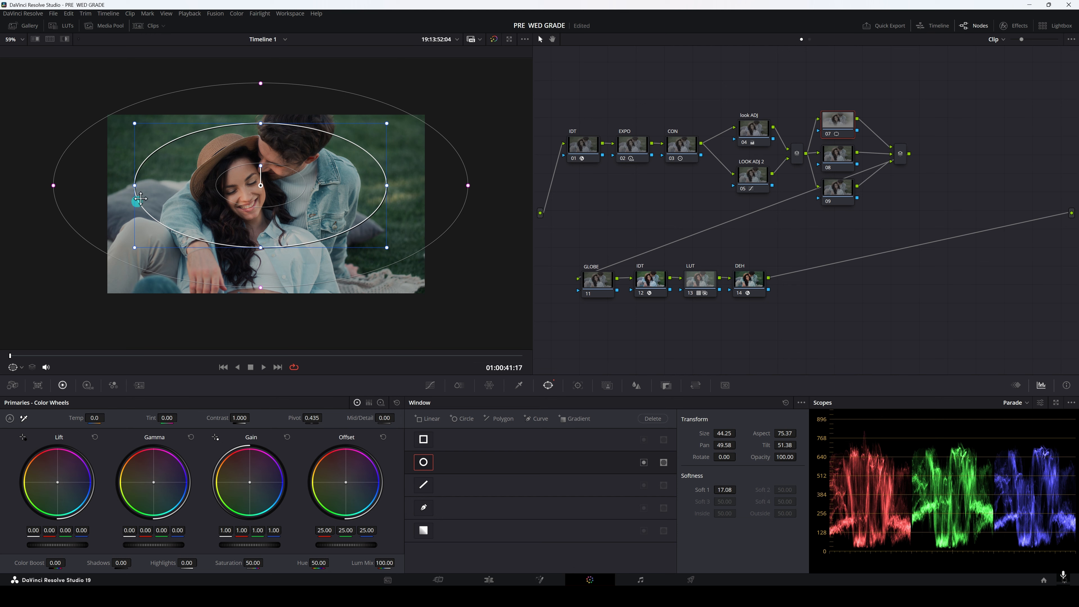
{"action": "left_click_drag", "start_coordinate": [135, 186], "coordinate": [120, 185]}
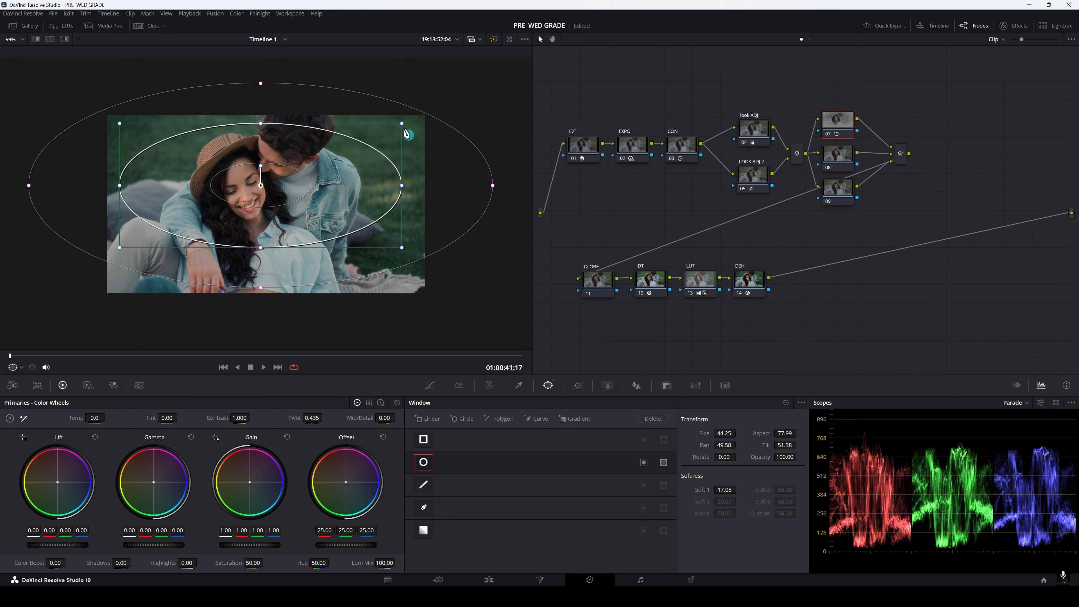
{"action": "left_click_drag", "start_coordinate": [261, 165], "coordinate": [288, 123]}
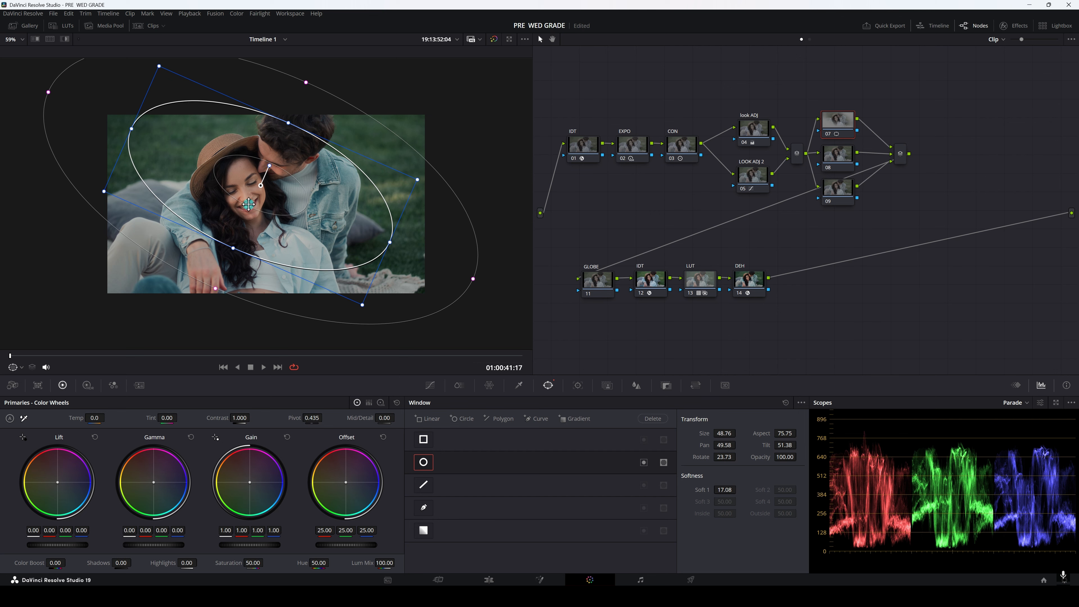
{"action": "left_click_drag", "start_coordinate": [260, 185], "coordinate": [251, 181]}
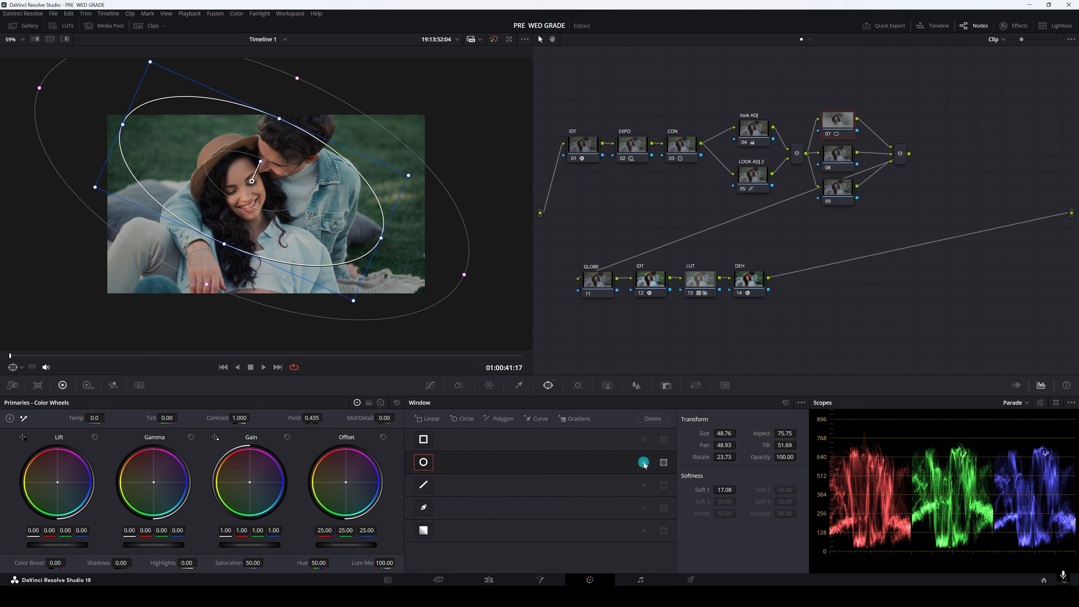
Step: Invert node 07's window, darken the surroundings with gamma -0.02 and gain 0.96, and shift the ellipse to pan 49.36, tilt 50.92
{"action": "left_click", "coordinate": [738, 270]}
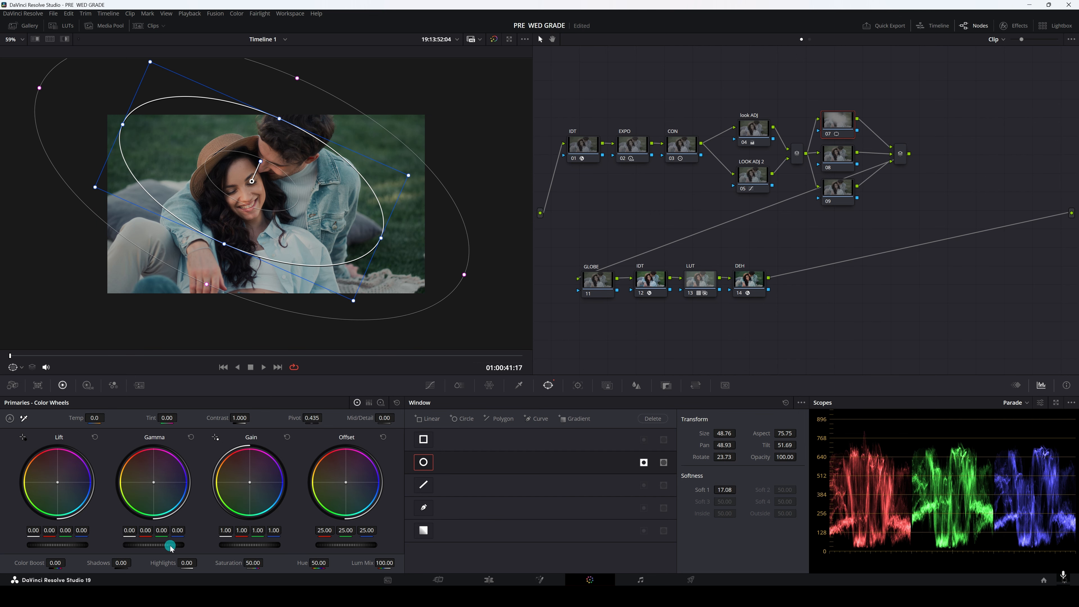
{"action": "left_click_drag", "start_coordinate": [154, 542], "coordinate": [132, 540]}
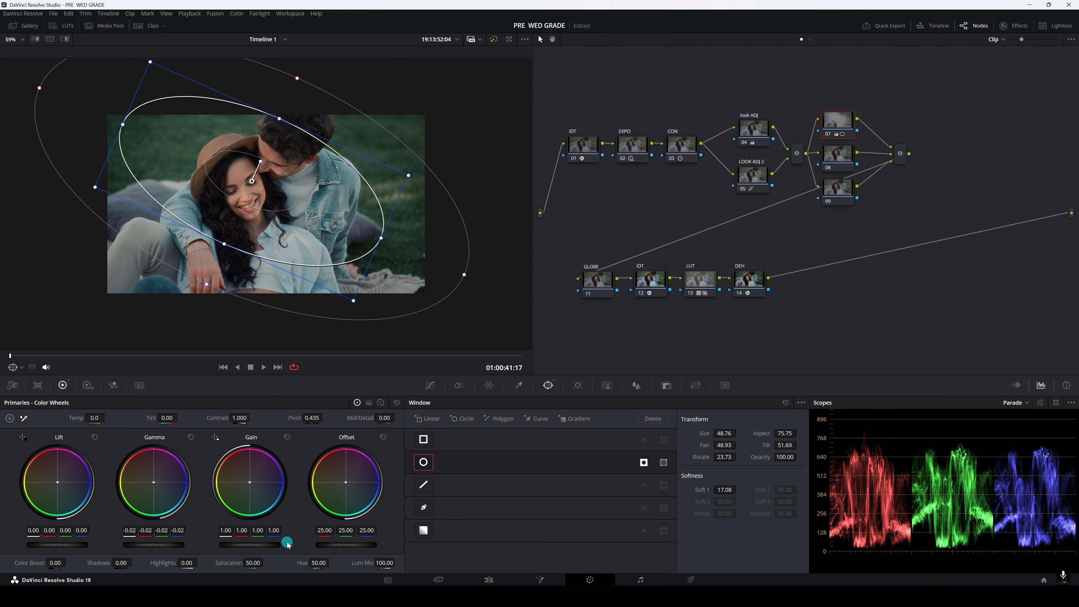
{"action": "left_click_drag", "start_coordinate": [271, 544], "coordinate": [257, 542]}
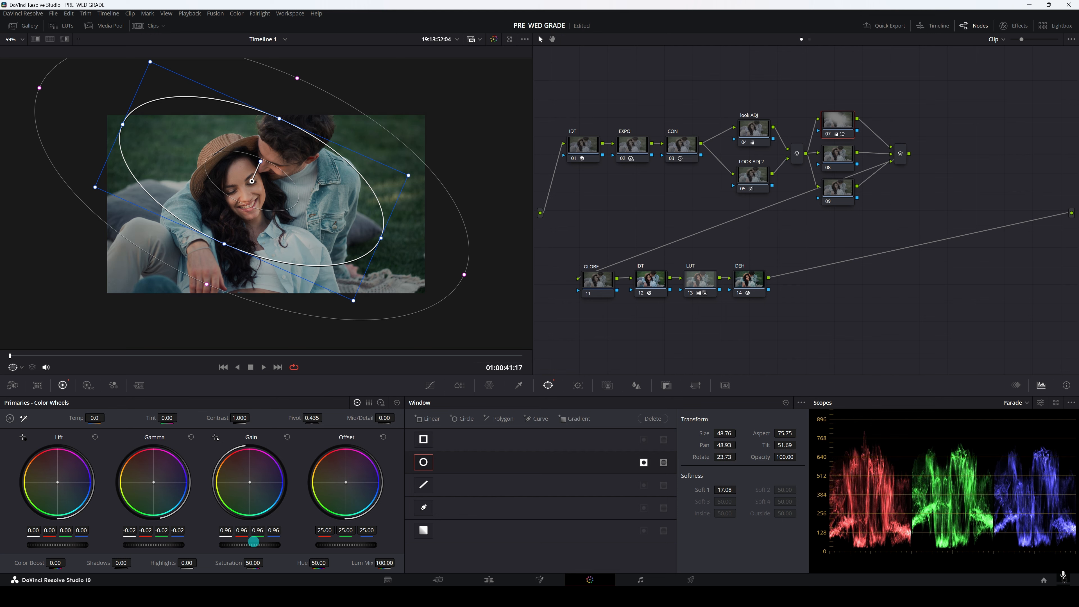
{"action": "left_click_drag", "start_coordinate": [293, 203], "coordinate": [301, 209]}
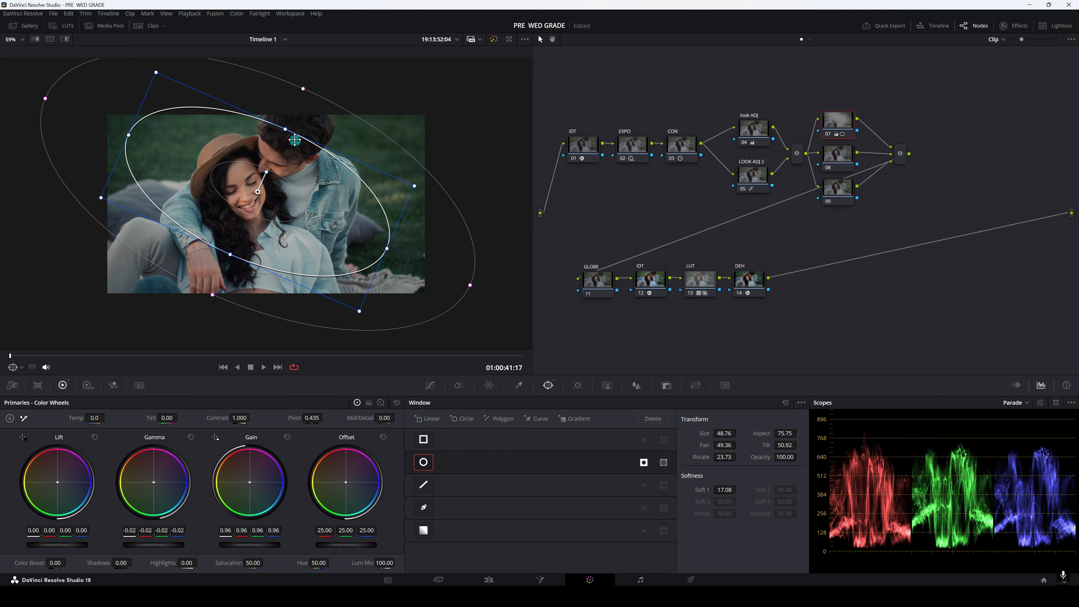
Step: Compare the picture with node 07's vignette off and on, and select node 09
{"action": "left_click", "coordinate": [837, 156]}
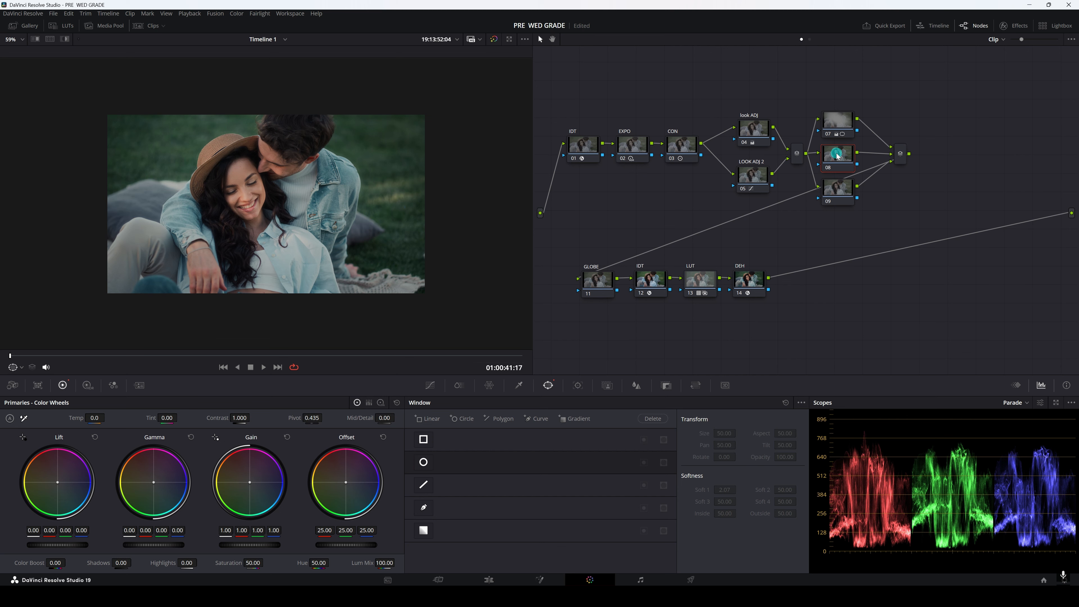
{"action": "left_click", "coordinate": [827, 133]}
{"action": "left_click", "coordinate": [827, 133]}
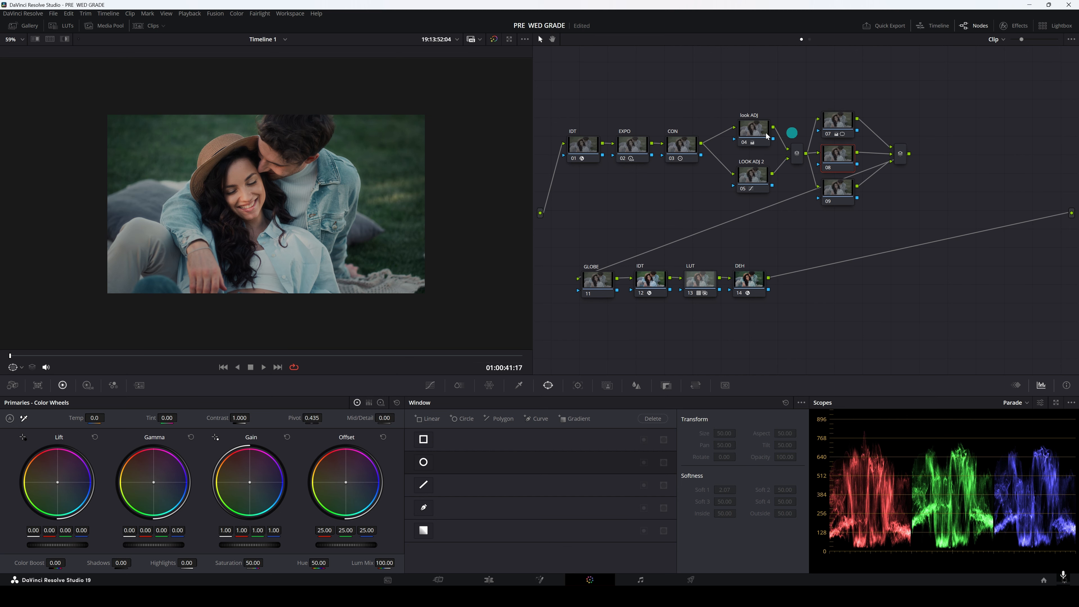
{"action": "left_click", "coordinate": [844, 192]}
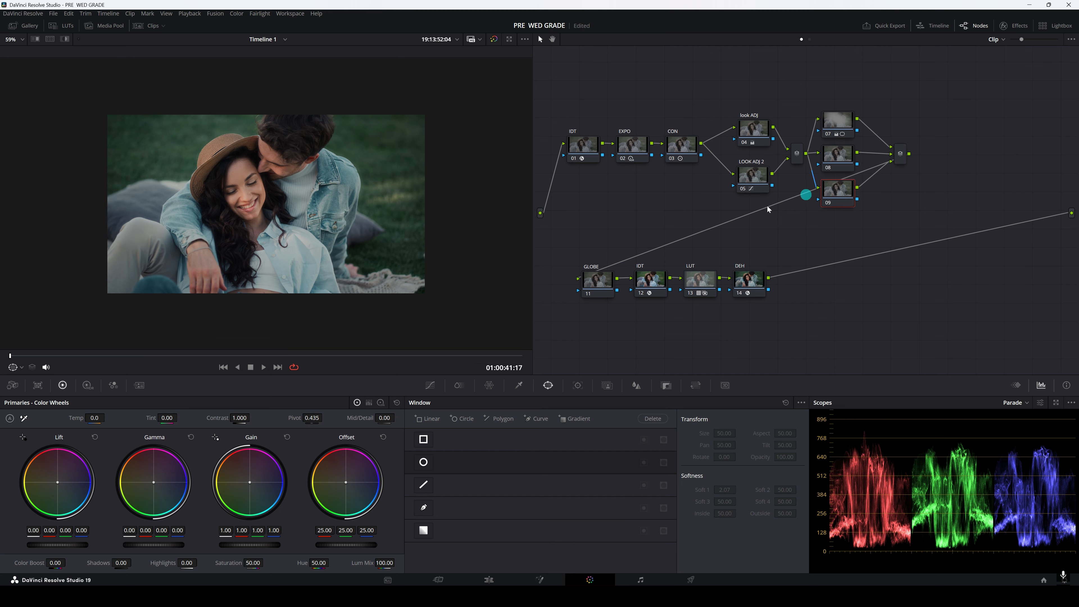
Step: Switch to clip 04 and brighten it by raising the gain on the GLOBE node to 1.09
{"action": "left_click", "coordinate": [153, 27]}
{"action": "left_click", "coordinate": [231, 345]}
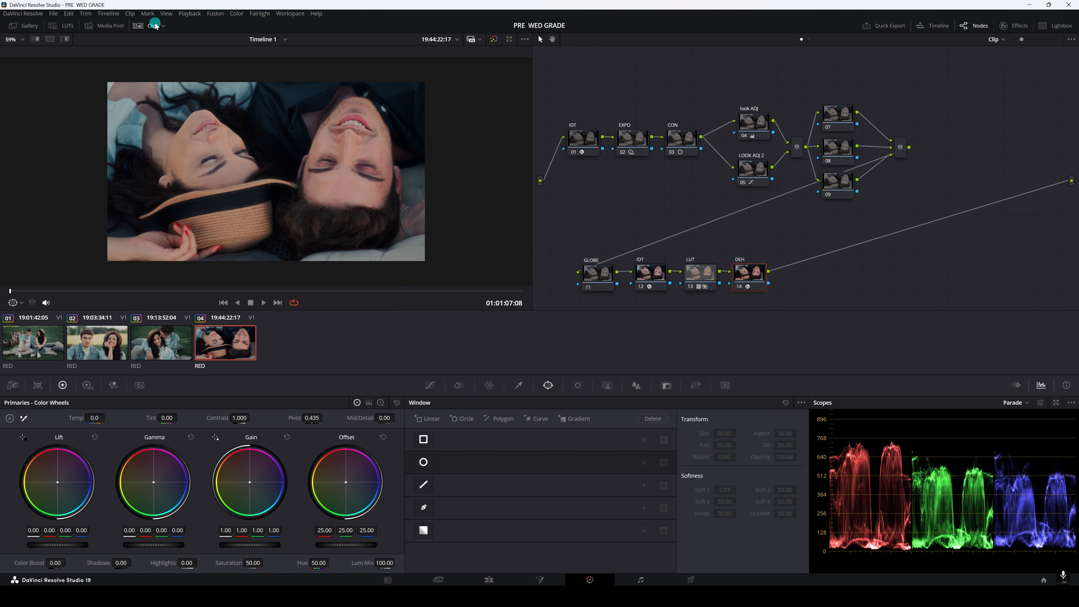
{"action": "left_click", "coordinate": [154, 25]}
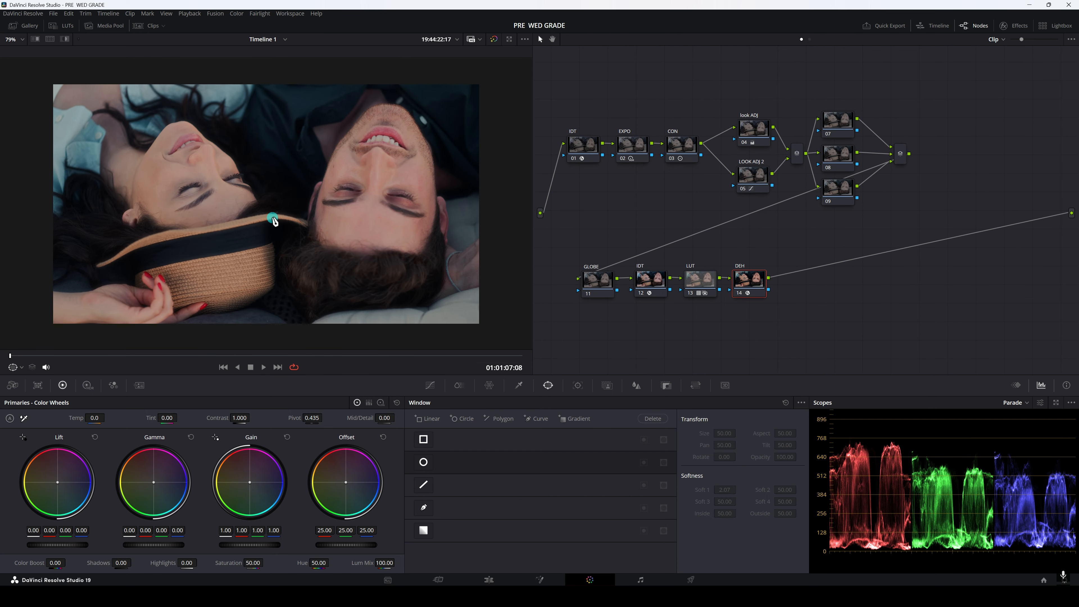
{"action": "left_click", "coordinate": [599, 283]}
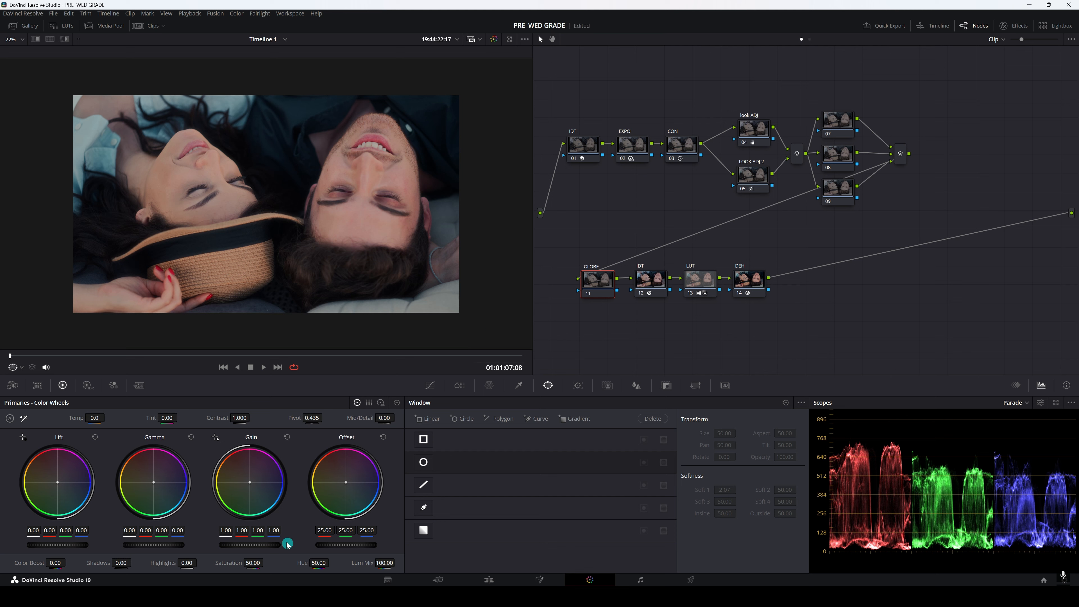
{"action": "left_click_drag", "start_coordinate": [250, 547], "coordinate": [292, 542]}
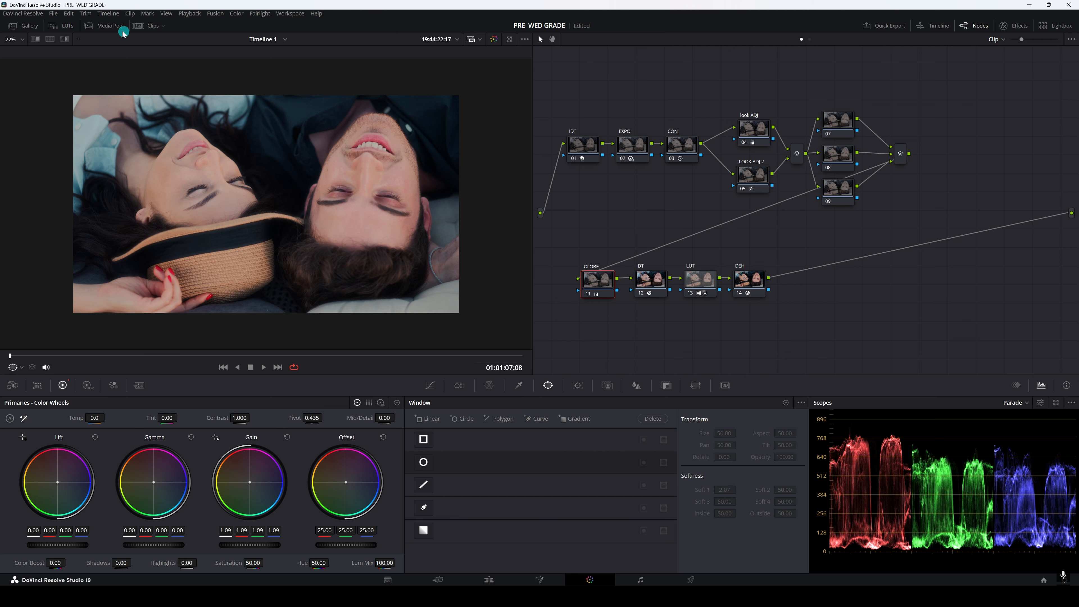
Step: Show the clip thumbnails, switch to clip 03, and raise the gain on its GLOBE node to 1.03
{"action": "left_click", "coordinate": [154, 27]}
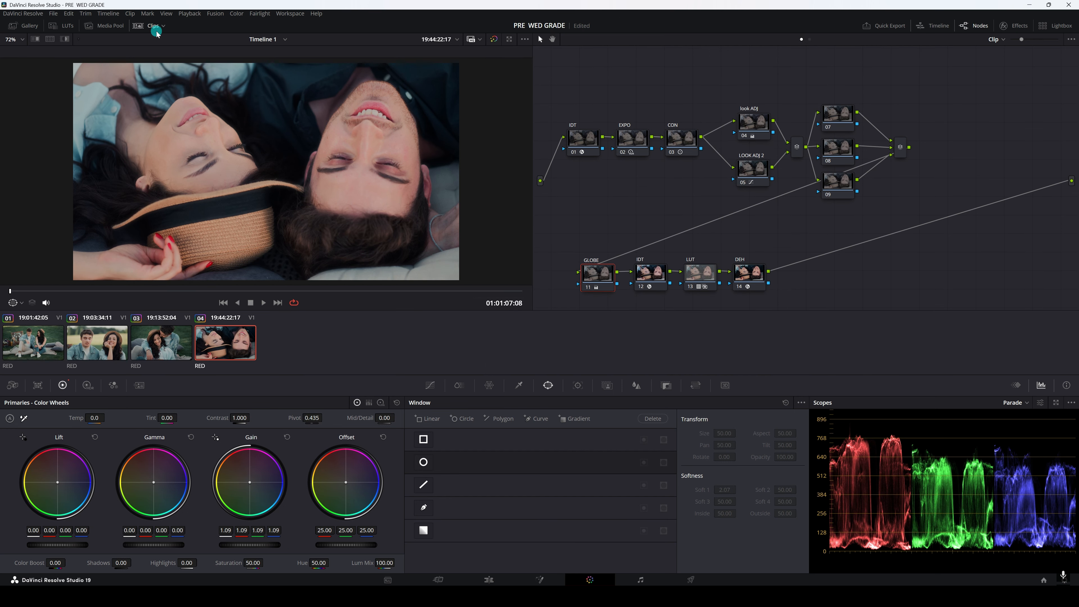
{"action": "left_click", "coordinate": [169, 338]}
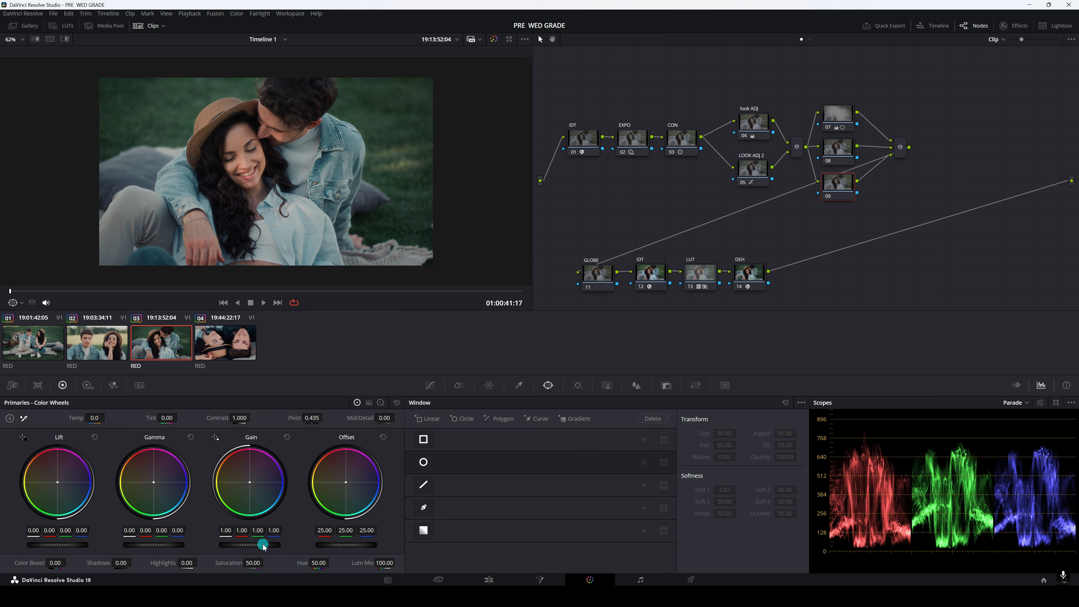
{"action": "left_click", "coordinate": [604, 275]}
{"action": "mouse_move", "coordinate": [266, 543]}
{"action": "left_mouse_down"}
{"action": "mouse_move", "coordinate": [251, 545]}
{"action": "mouse_move", "coordinate": [266, 545]}
{"action": "left_mouse_up"}
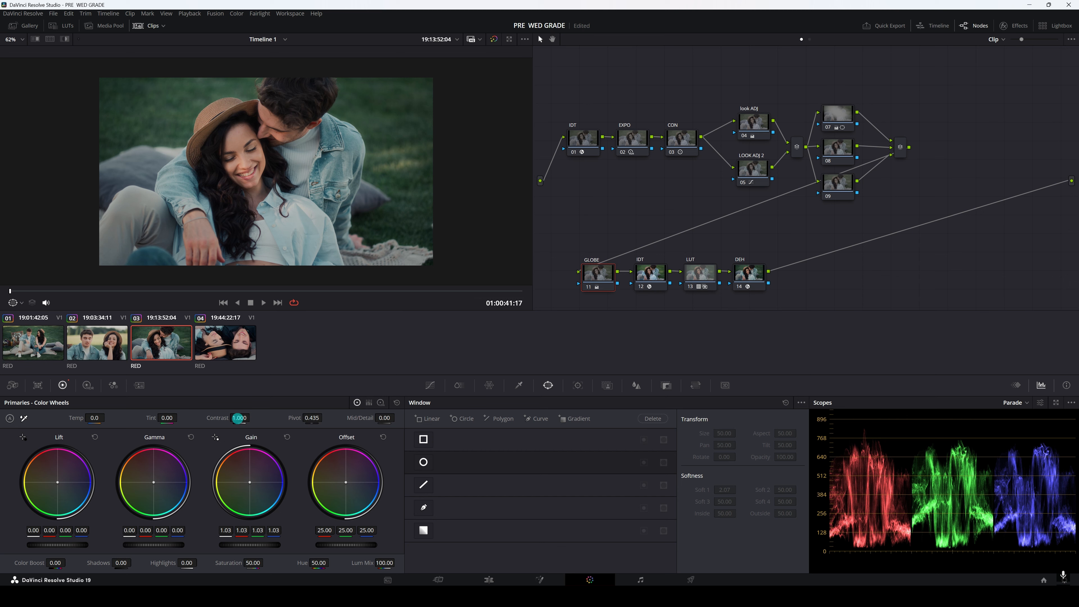
Step: Set the contrast to 1.054 and the pivot to 0.293 on clip 03's GLOBE node
{"action": "left_click_drag", "start_coordinate": [238, 418], "coordinate": [241, 418]}
{"action": "left_click_drag", "start_coordinate": [307, 418], "coordinate": [310, 418]}
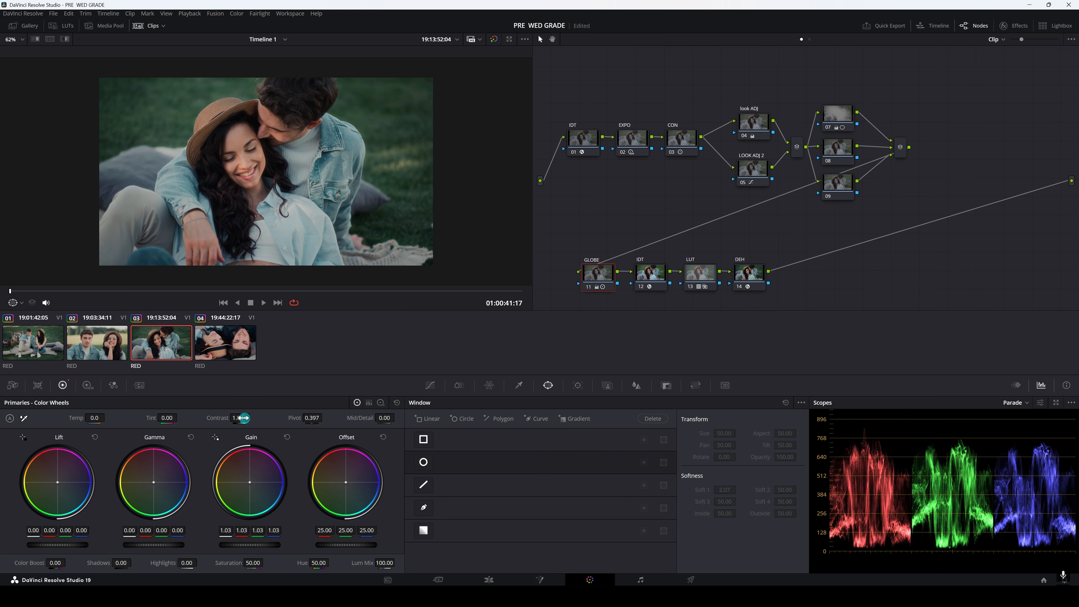
{"action": "left_click_drag", "start_coordinate": [239, 418], "coordinate": [295, 418]}
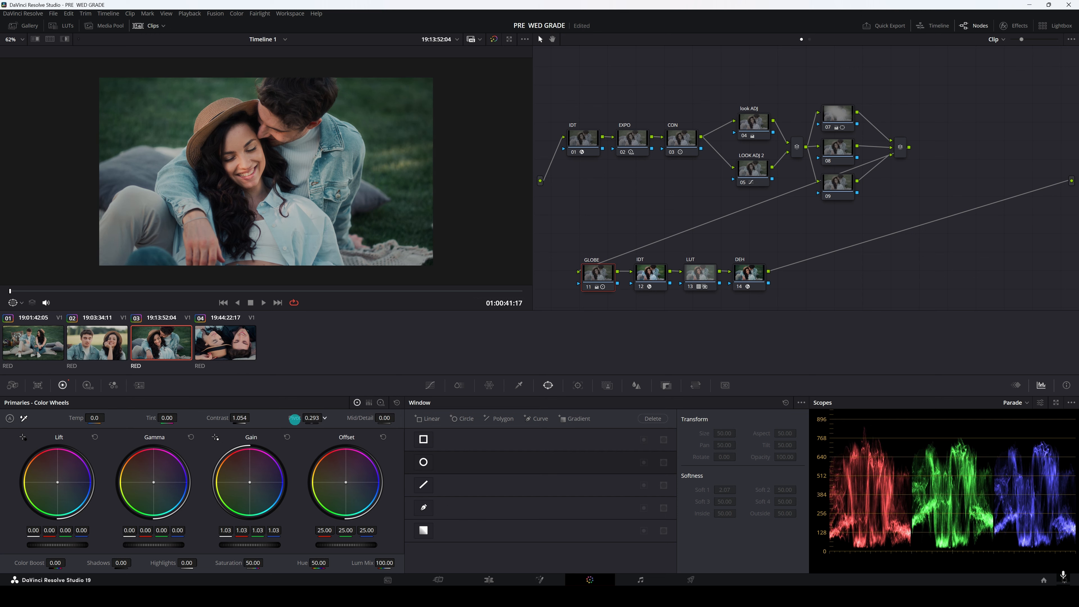
Step: Compare clips 02 and 03, and set clip 02's GLOBE node to contrast 1.056 and pivot 0.375
{"action": "left_click", "coordinate": [122, 342]}
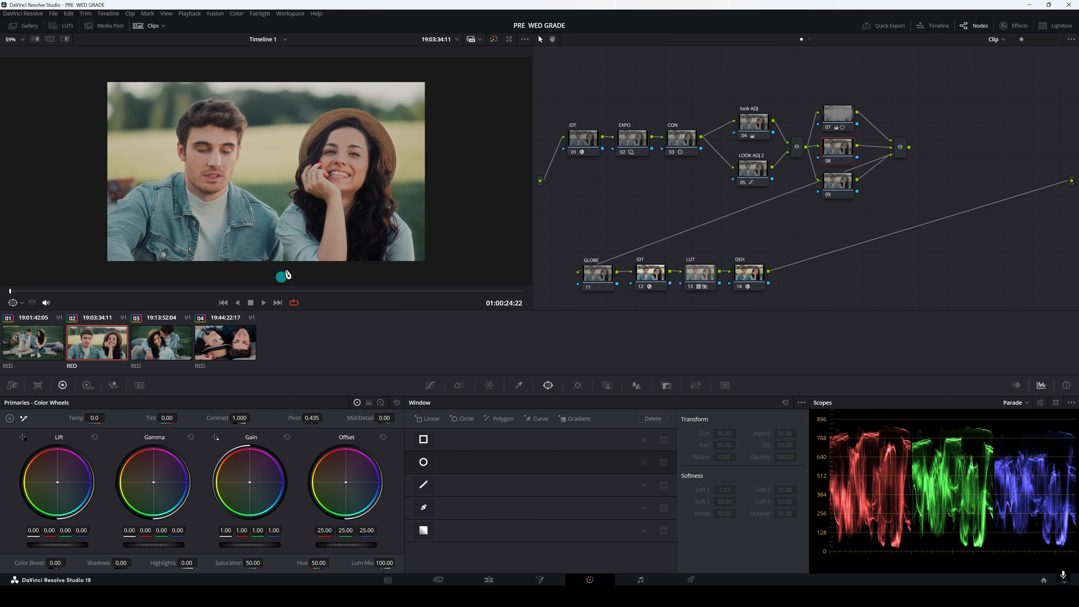
{"action": "left_click", "coordinate": [183, 347]}
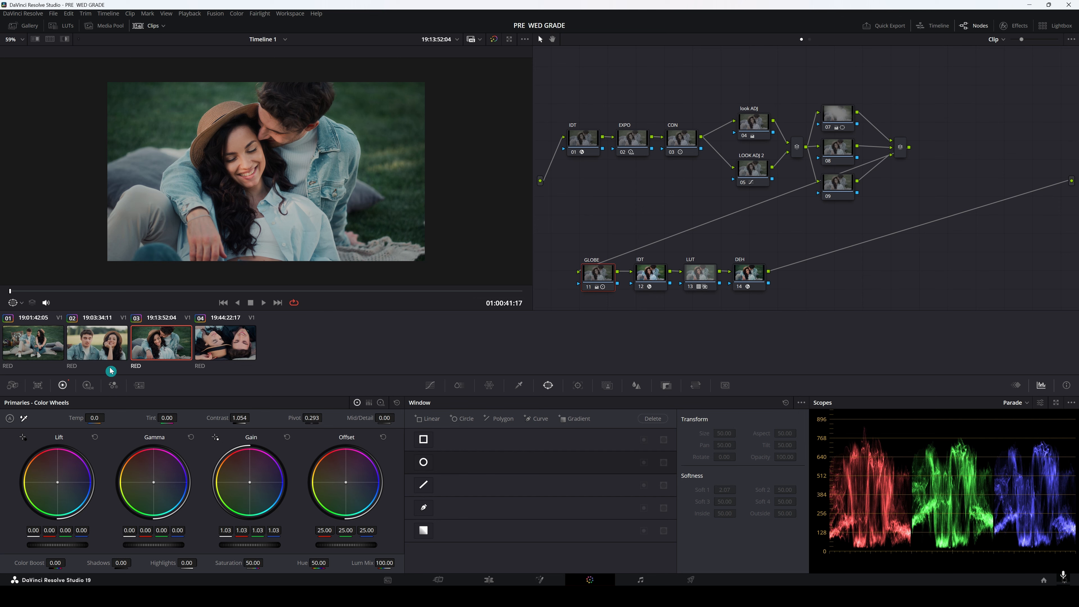
{"action": "left_click", "coordinate": [104, 348]}
{"action": "left_click", "coordinate": [289, 477]}
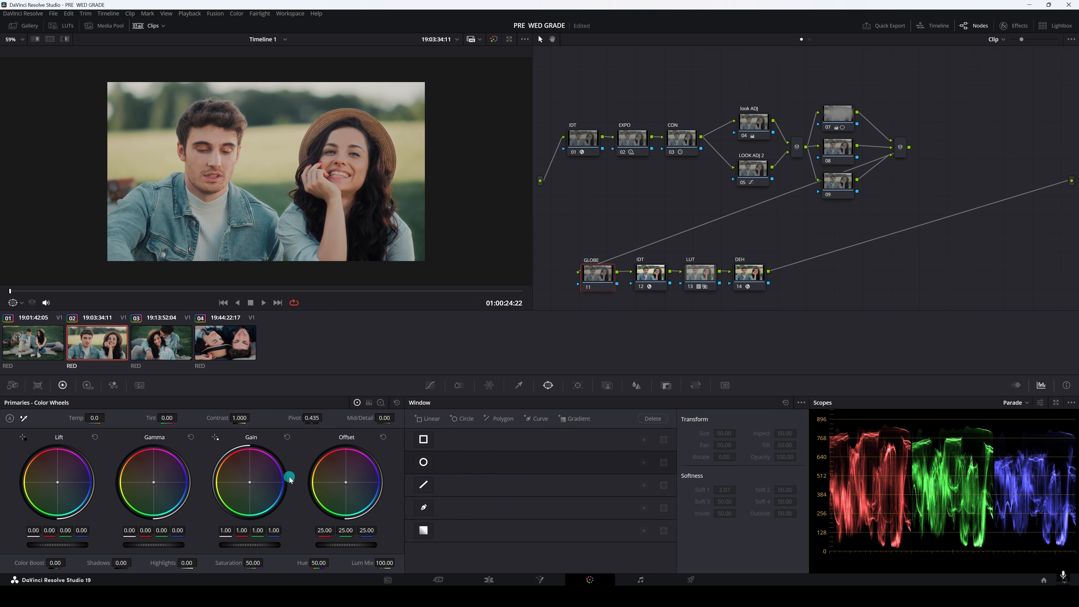
{"action": "left_click_drag", "start_coordinate": [239, 418], "coordinate": [251, 418]}
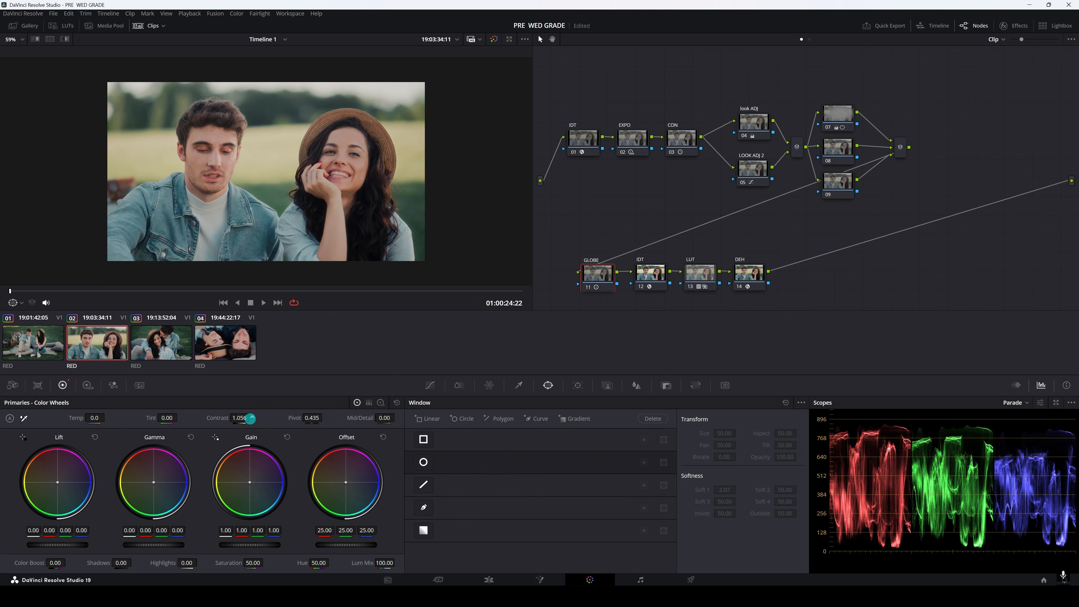
{"action": "left_click_drag", "start_coordinate": [318, 417], "coordinate": [307, 417]}
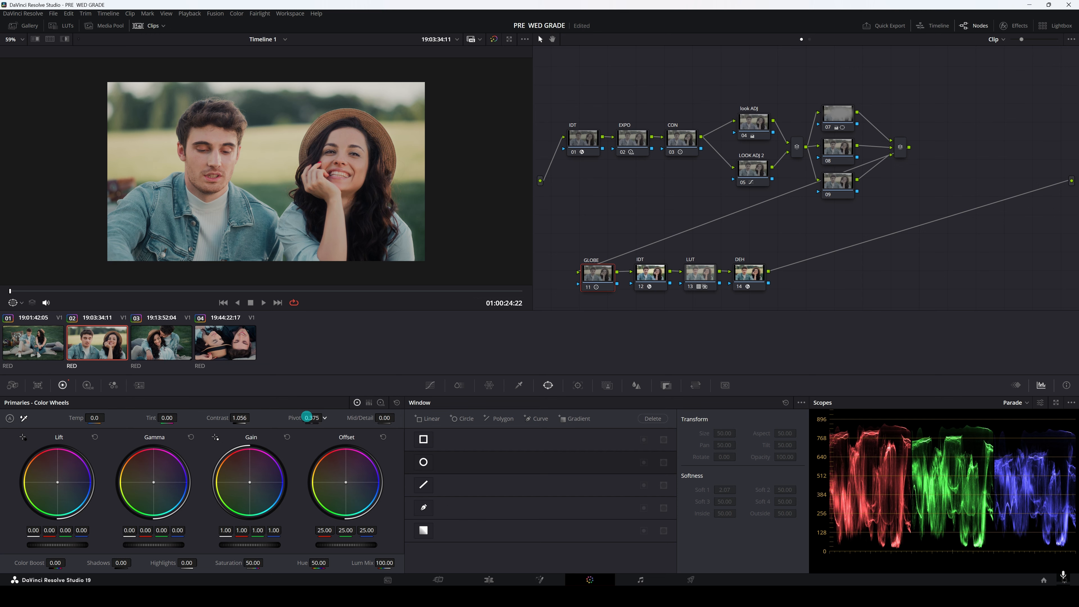
Step: Review clips 01, 03 and 04 in turn to compare their exposure and contrast
{"action": "left_click", "coordinate": [154, 26]}
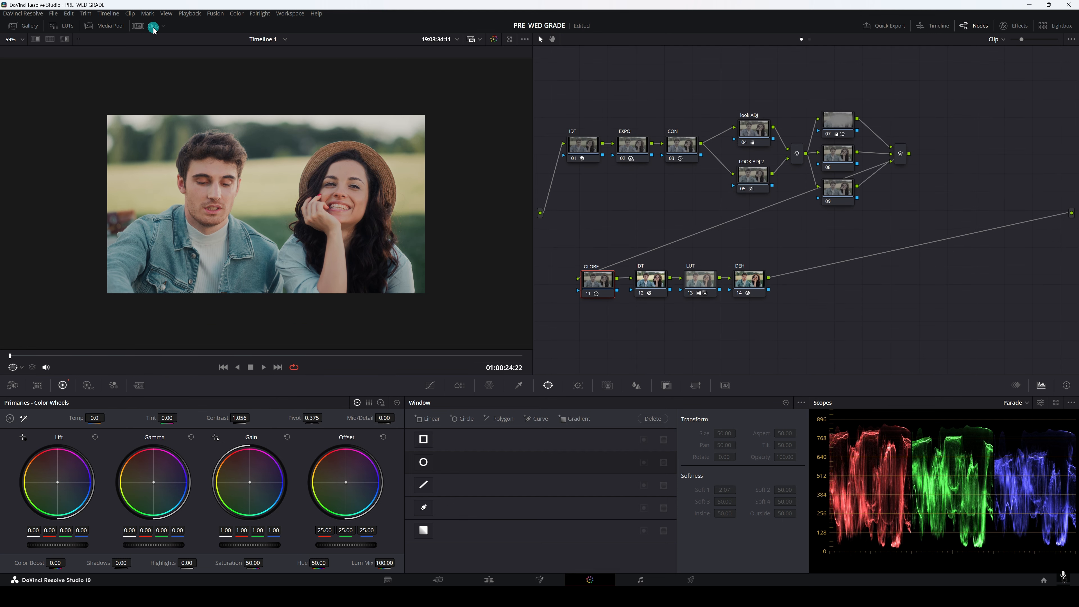
{"action": "left_click", "coordinate": [154, 26]}
{"action": "left_click", "coordinate": [43, 343]}
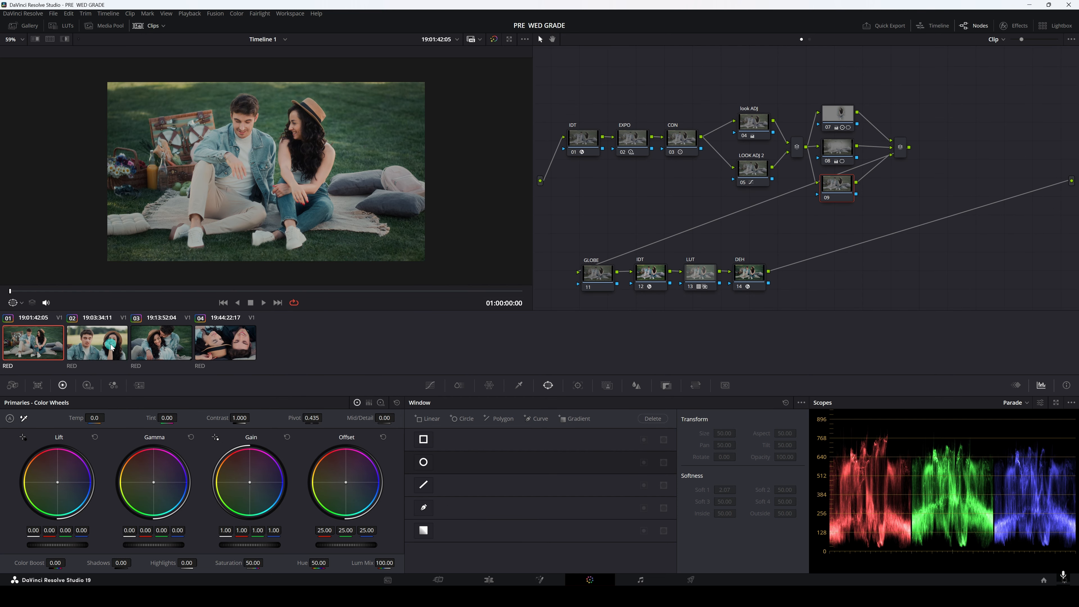
{"action": "left_click", "coordinate": [164, 342]}
{"action": "left_click", "coordinate": [227, 349]}
{"action": "left_click", "coordinate": [140, 356]}
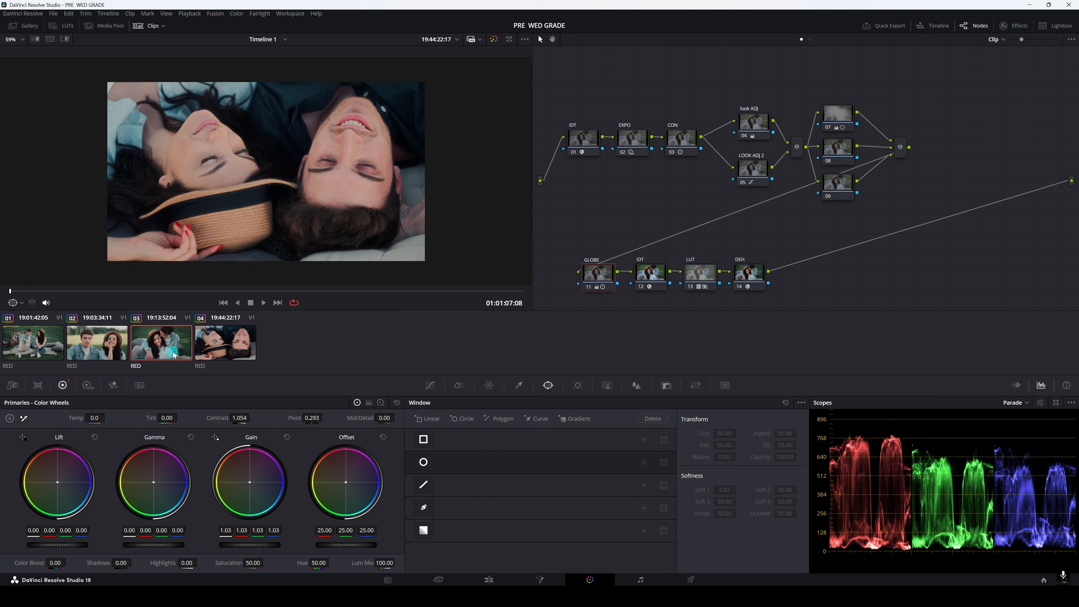
Step: Switch to clip 04 and warm it by setting the GLOBE node's temperature to 80.0
{"action": "left_click", "coordinate": [226, 344]}
{"action": "left_click", "coordinate": [383, 300]}
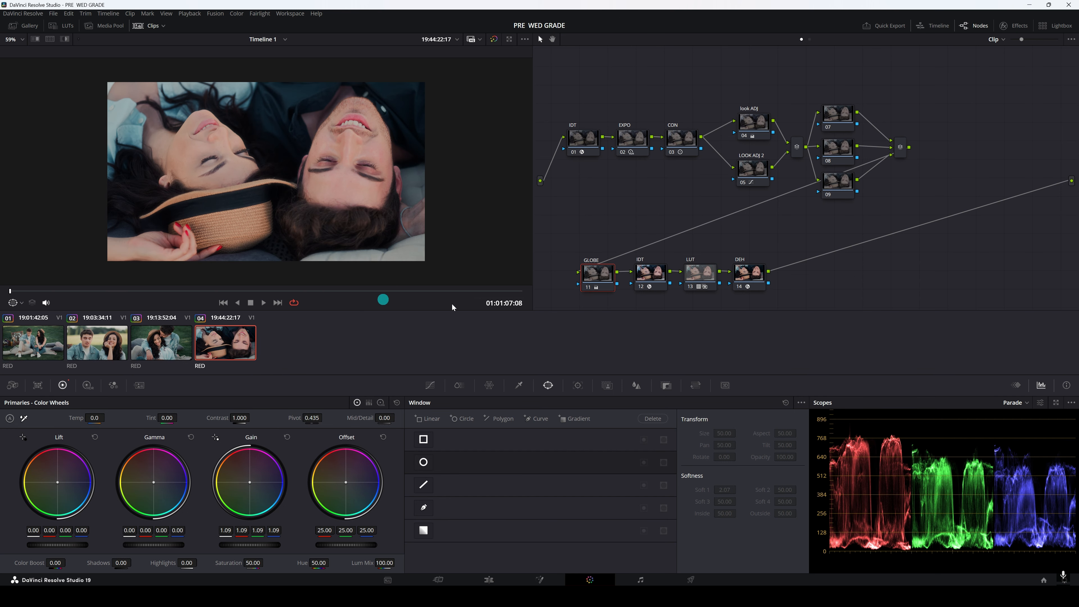
{"action": "left_click_drag", "start_coordinate": [95, 418], "coordinate": [97, 419]}
{"action": "left_click_drag", "start_coordinate": [92, 418], "coordinate": [89, 418]}
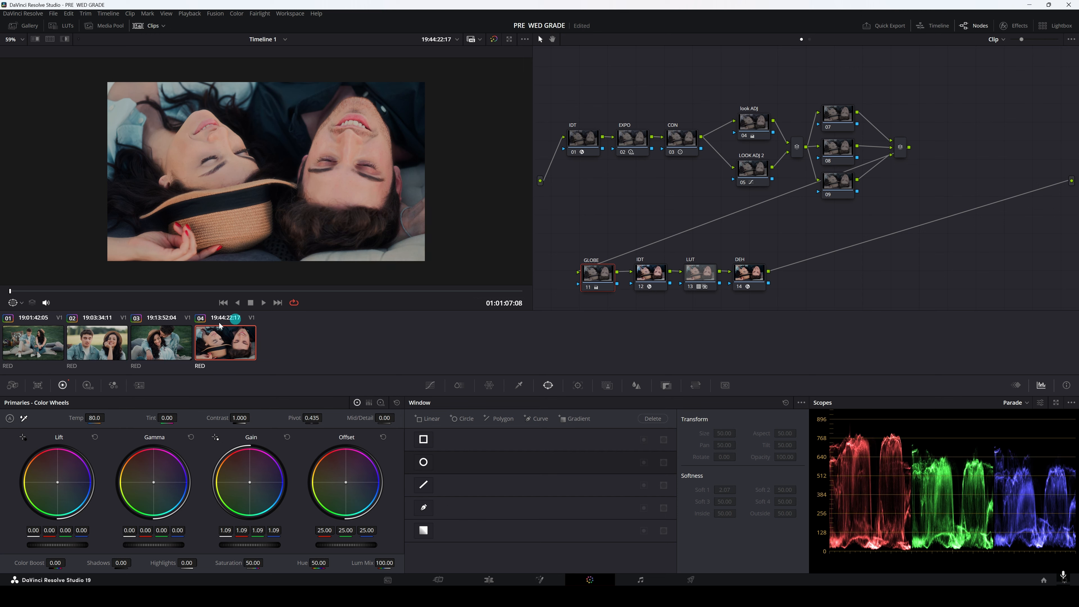
Step: Step through all four clips to check that the grades match, ending on clip 01
{"action": "left_click", "coordinate": [159, 343]}
{"action": "left_click", "coordinate": [108, 349]}
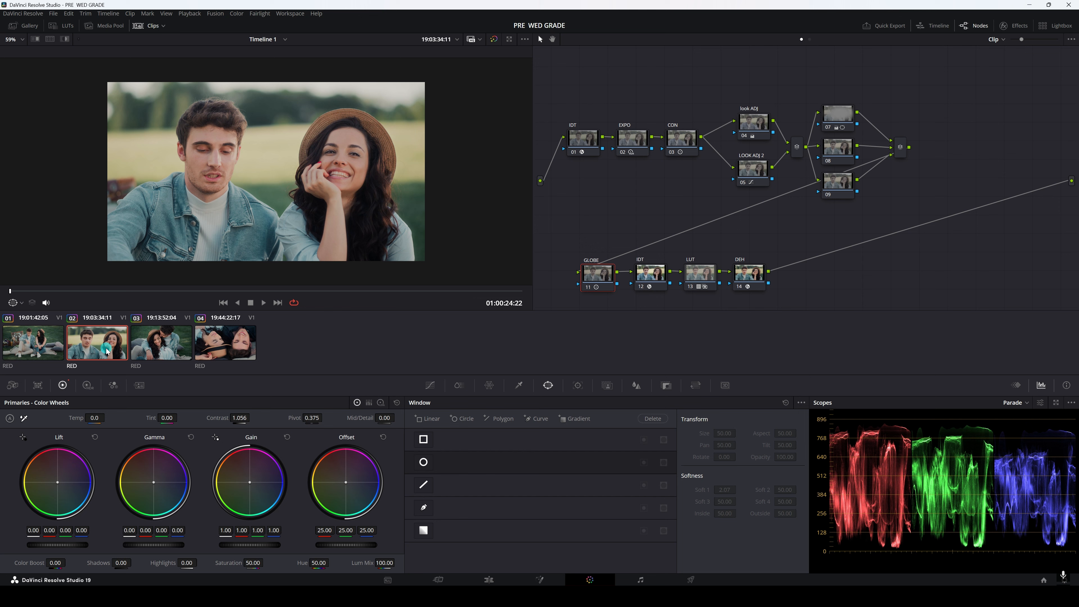
{"action": "left_click", "coordinate": [34, 347]}
{"action": "left_click", "coordinate": [237, 345]}
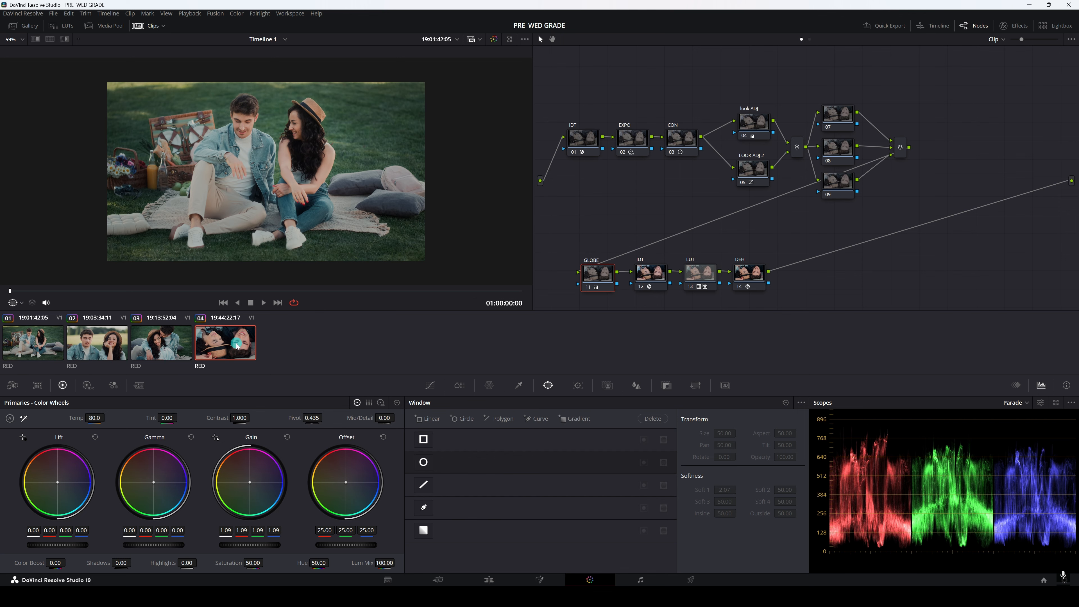
{"action": "key", "text": "Up"}
{"action": "key", "text": "Up"}
{"action": "key", "text": "Up"}
Step: Select all of clip 01's nodes and compare the image with the whole grade off and on
{"action": "left_click", "coordinate": [552, 89]}
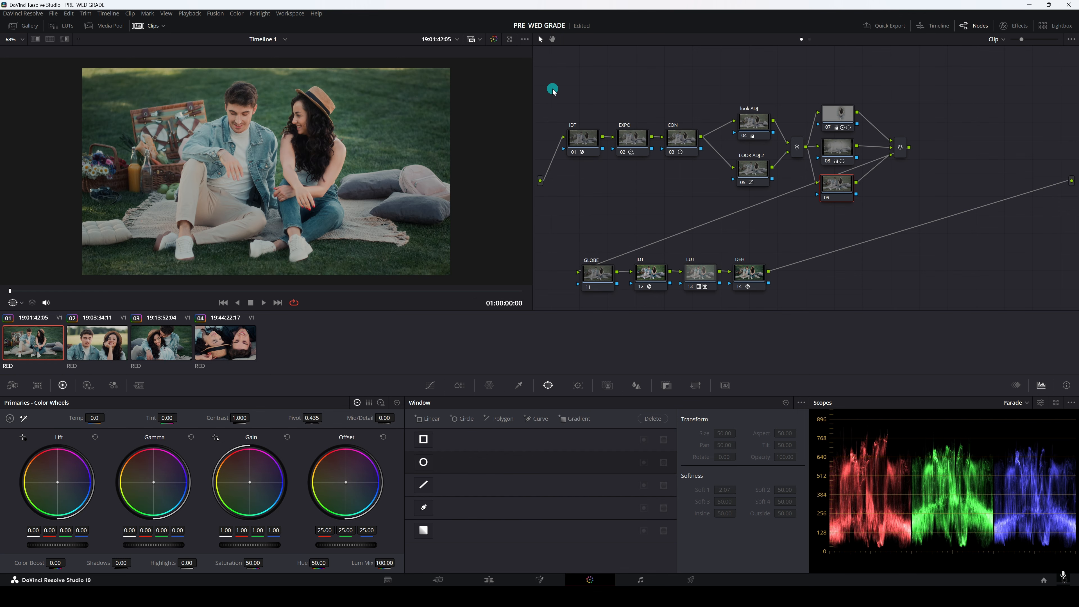
{"action": "left_click_drag", "start_coordinate": [553, 92], "coordinate": [871, 301]}
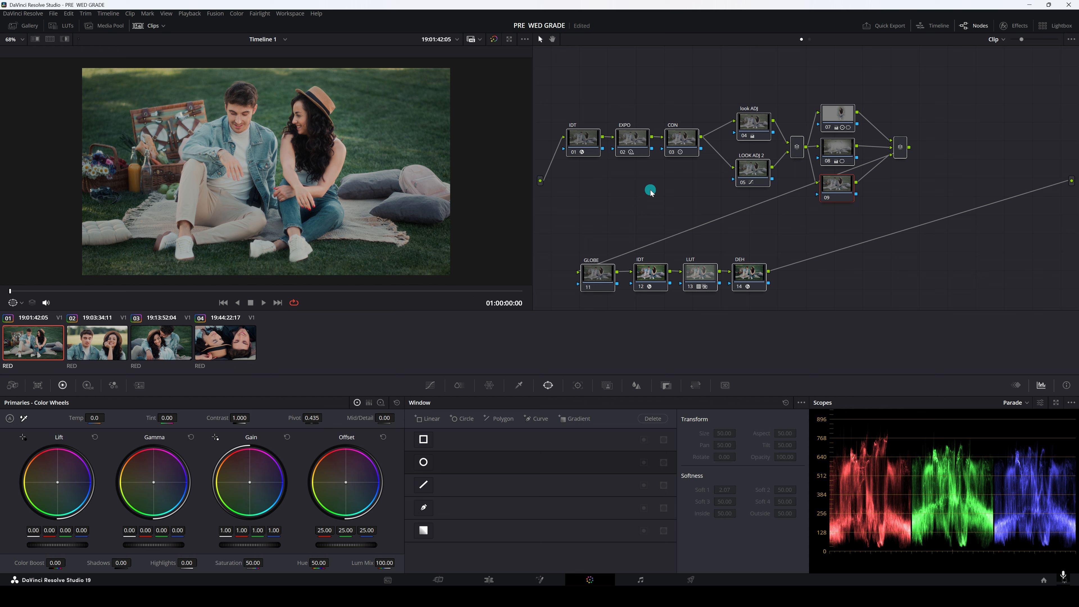
{"action": "left_click_drag", "start_coordinate": [553, 77], "coordinate": [893, 290]}
{"action": "key", "text": "ctrl+d"}
{"action": "key", "text": "ctrl+d"}
{"action": "key", "text": "ctrl+d"}
{"action": "key", "text": "ctrl+d"}
{"action": "key", "text": "ctrl+d"}
{"action": "key", "text": "ctrl+d"}
{"action": "key", "text": "ctrl+d"}
{"action": "key", "text": "ctrl+d"}
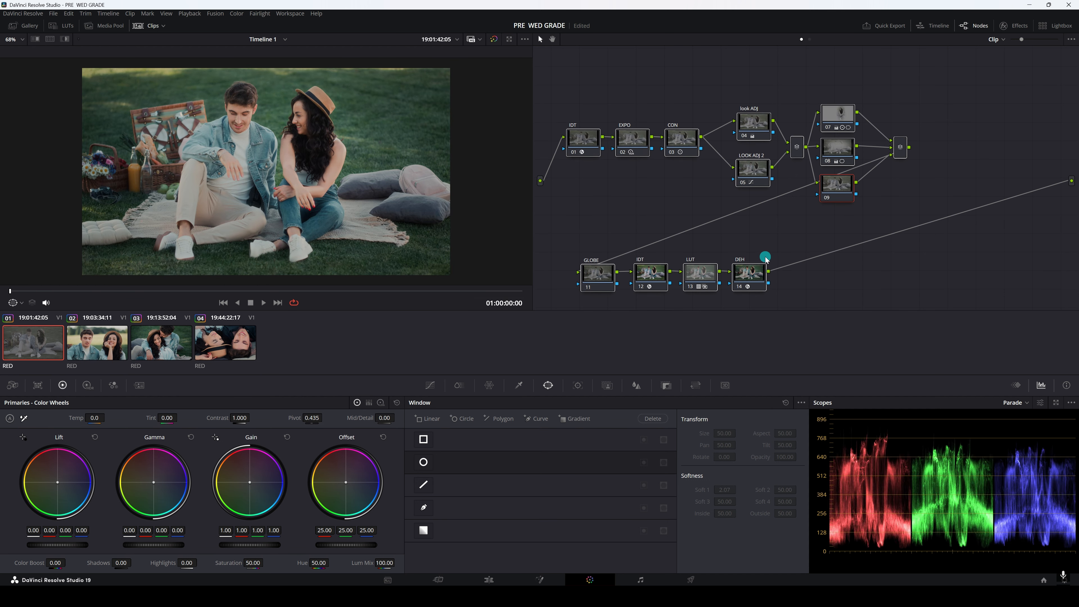
{"action": "left_click", "coordinate": [772, 243]}
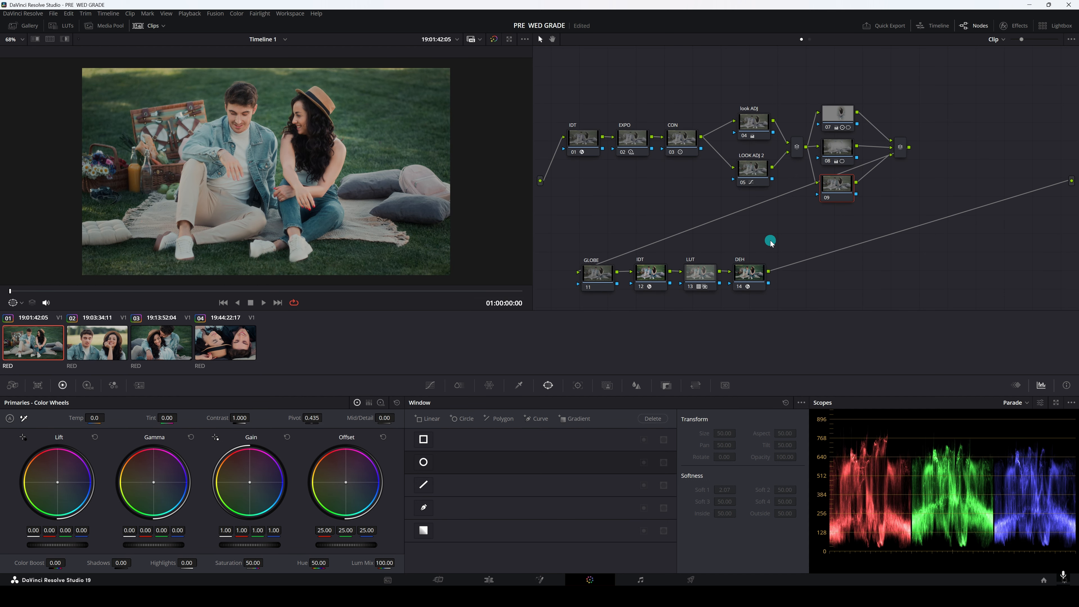